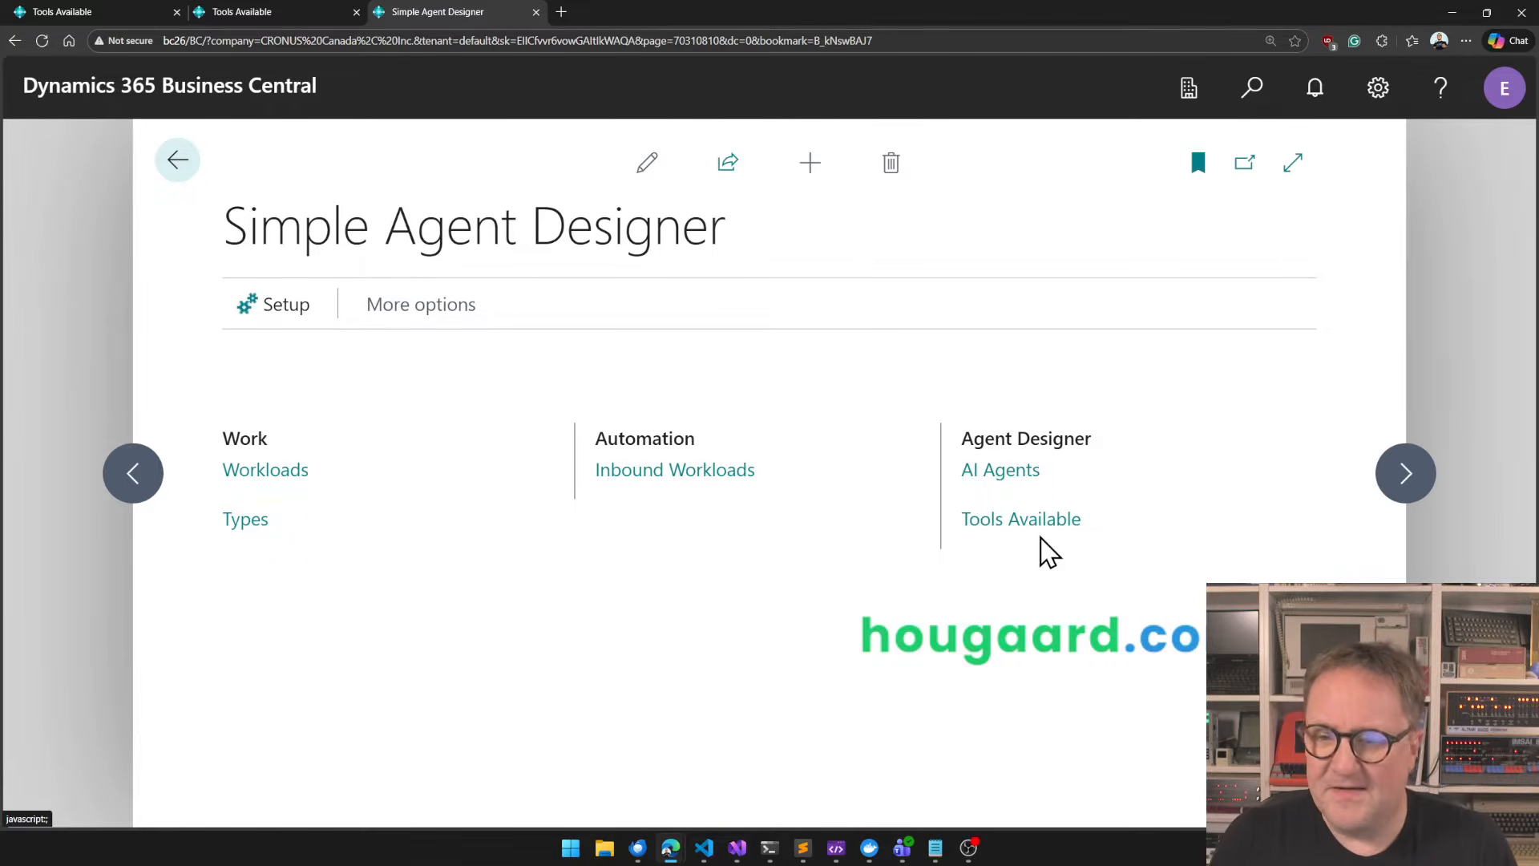
Examine the available agent tools, comparing the descriptions and providers of add_two_numbers, web_call and create_work_order, and close the list.
{"action": "left_click", "coordinate": [1001, 521]}
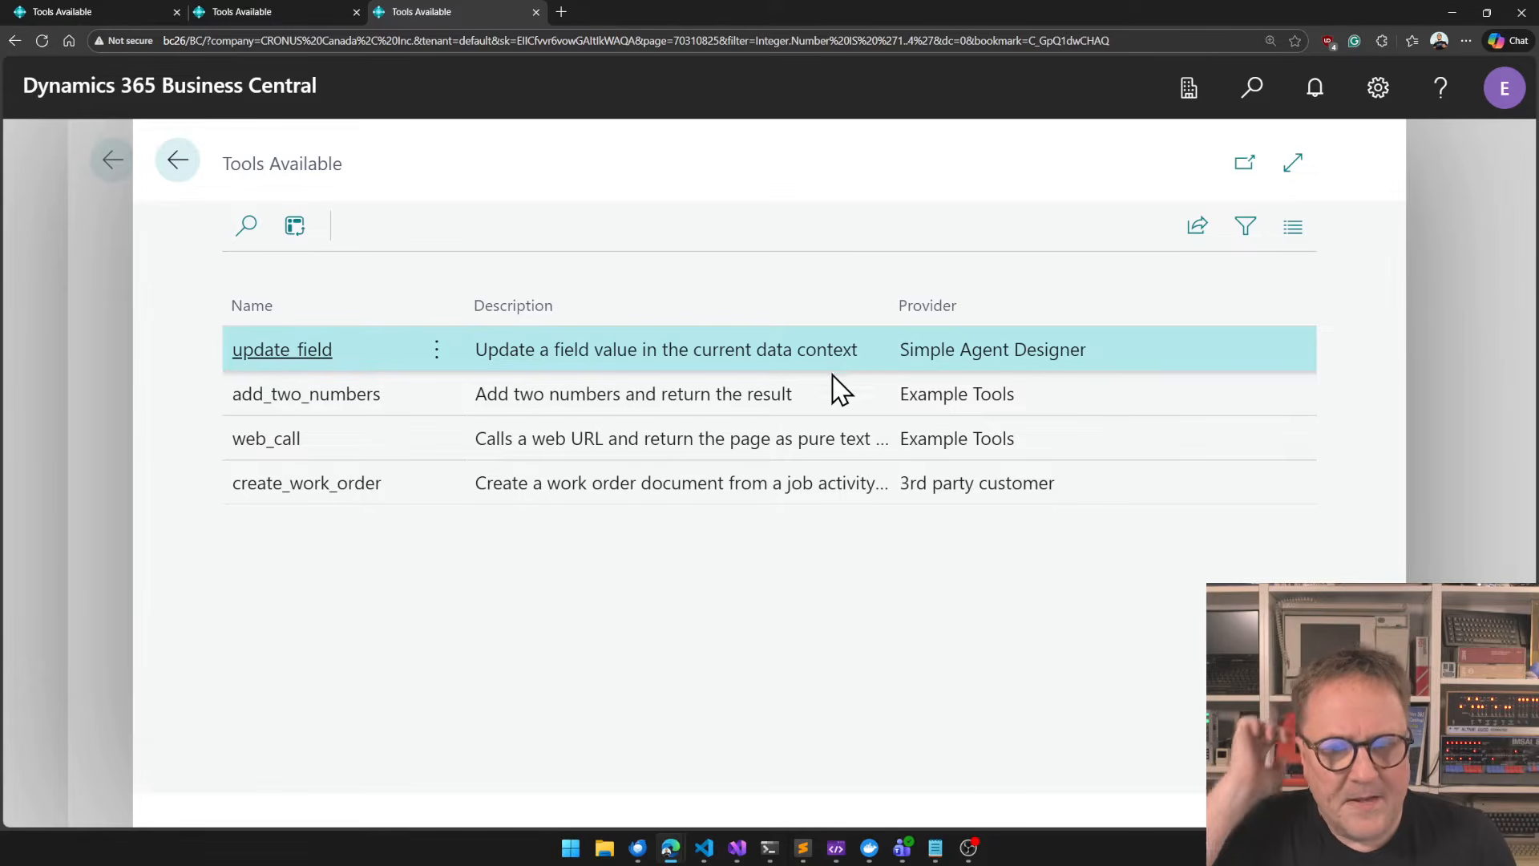
{"action": "left_click", "coordinate": [799, 409]}
{"action": "key", "text": "Down"}
{"action": "key", "text": "Up"}
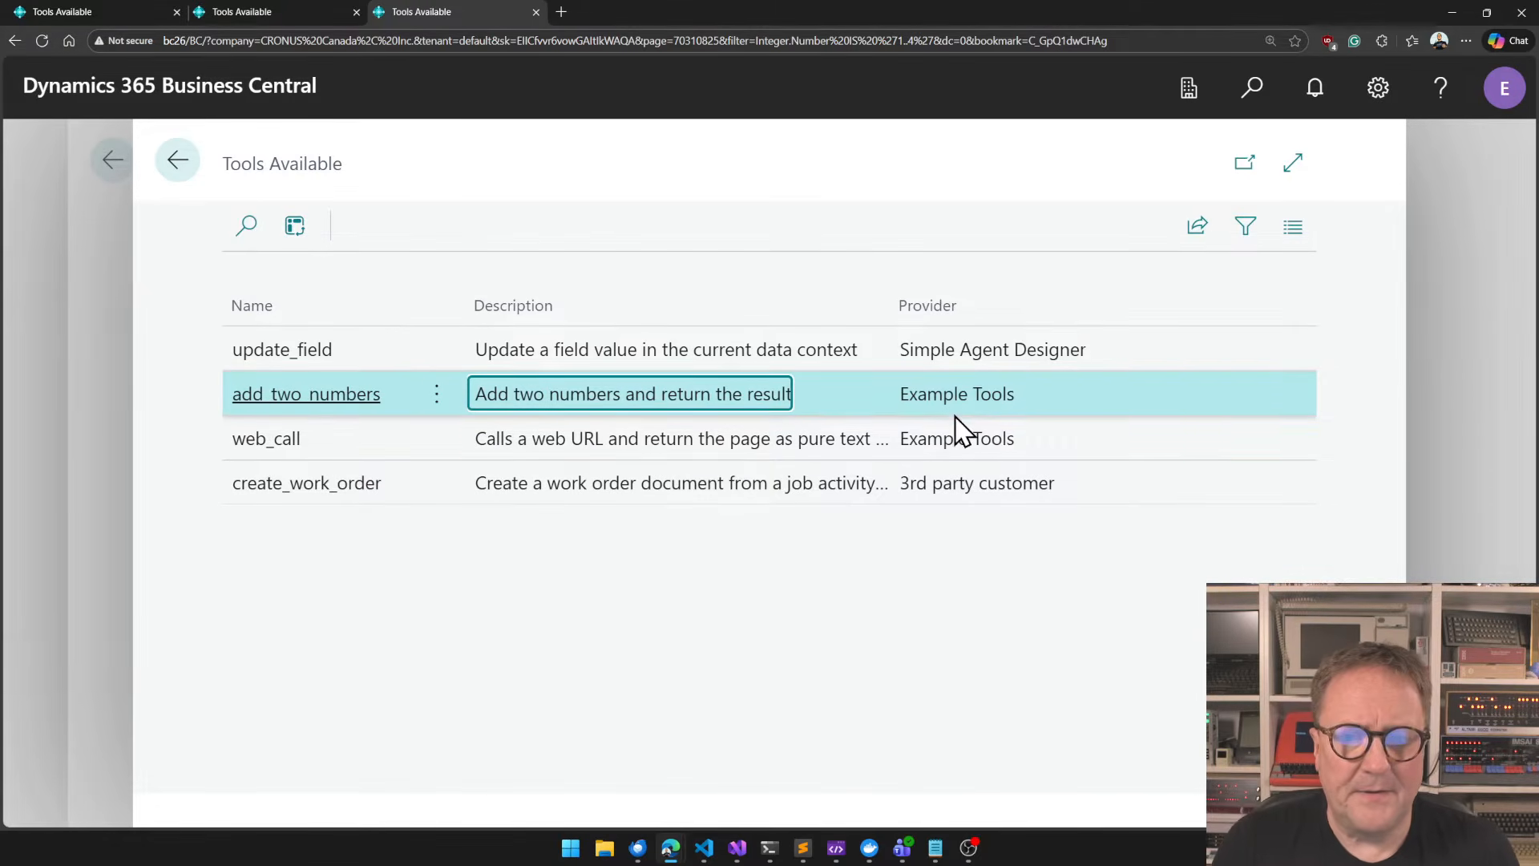
{"action": "left_click", "coordinate": [999, 432]}
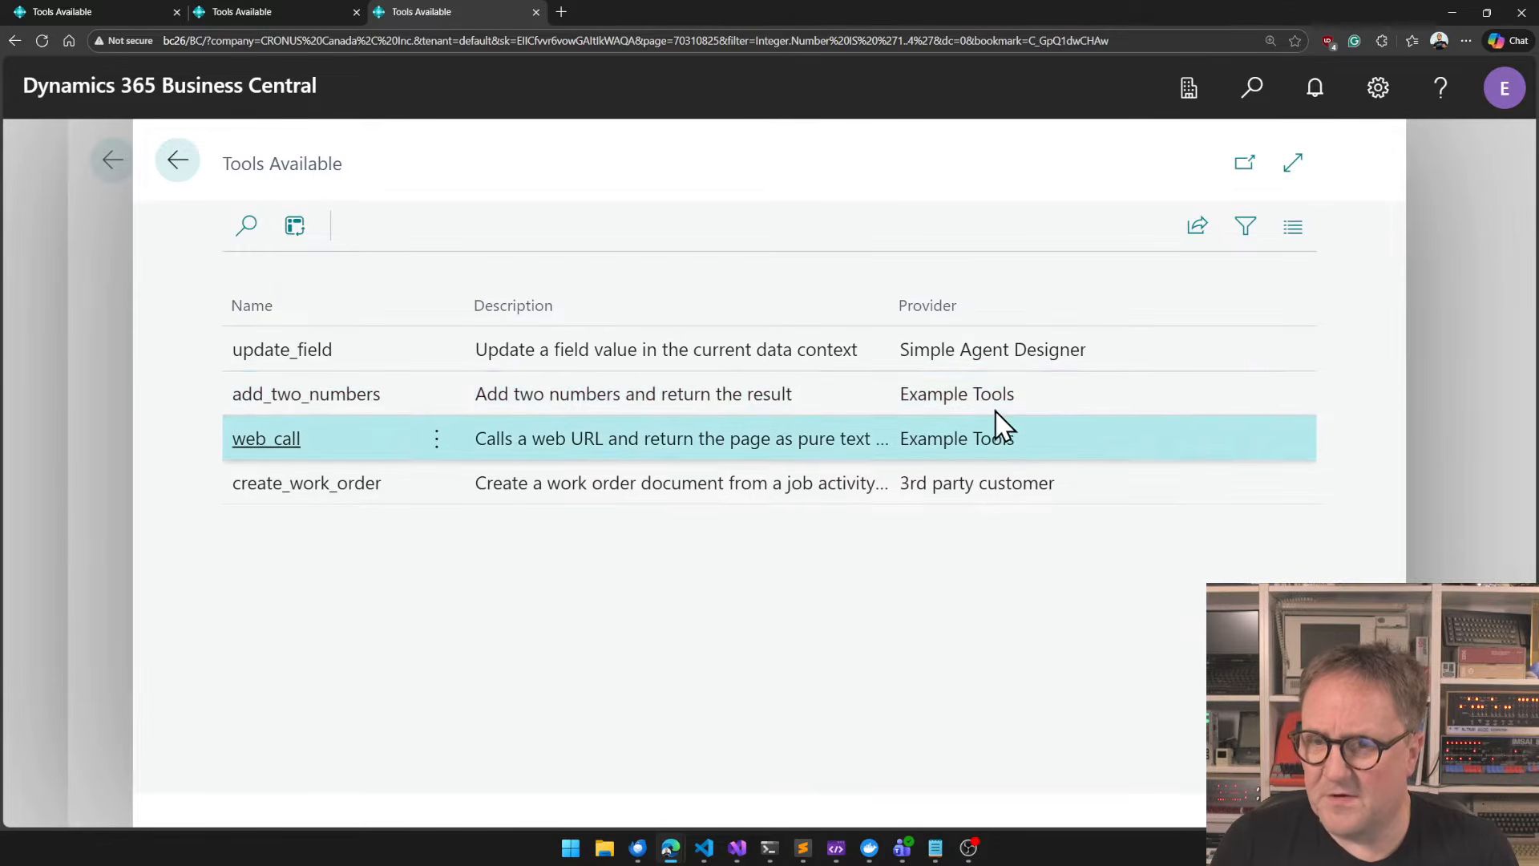
{"action": "left_click", "coordinate": [994, 407]}
{"action": "left_click", "coordinate": [928, 446]}
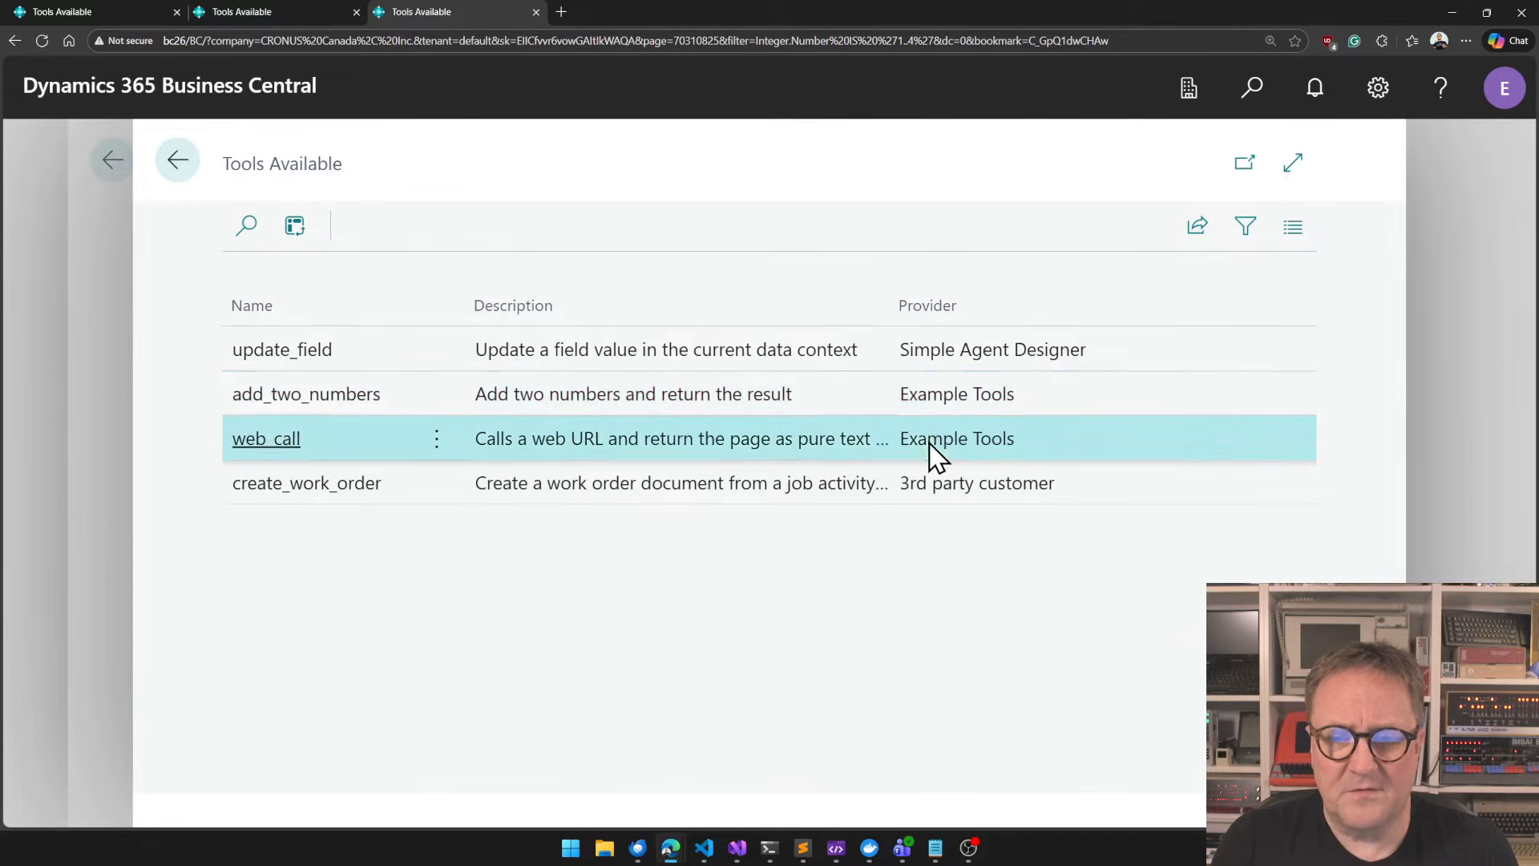
{"action": "left_click", "coordinate": [907, 390]}
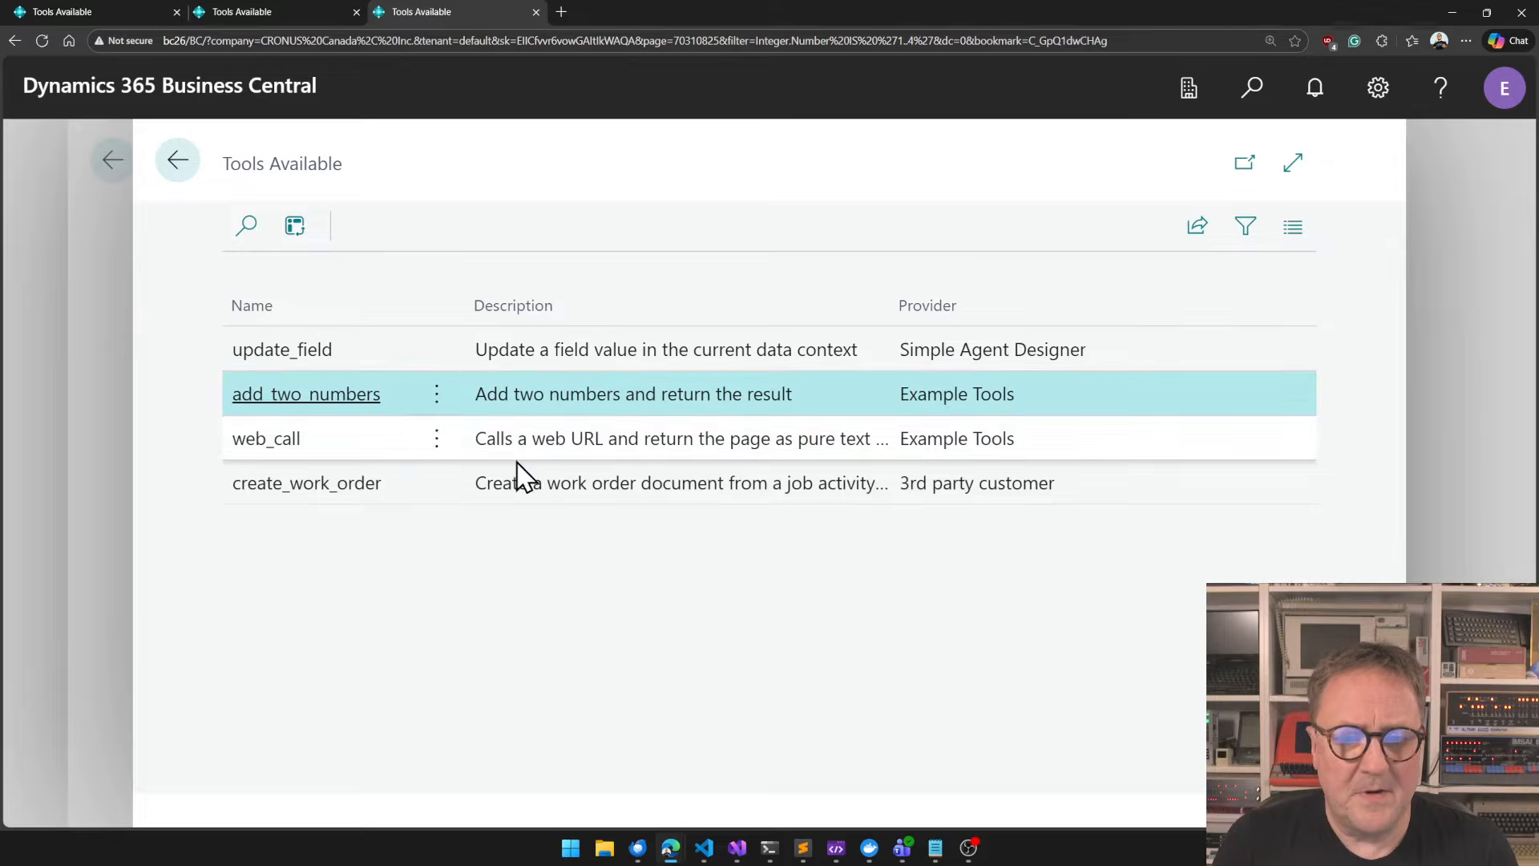
{"action": "left_click", "coordinate": [617, 486]}
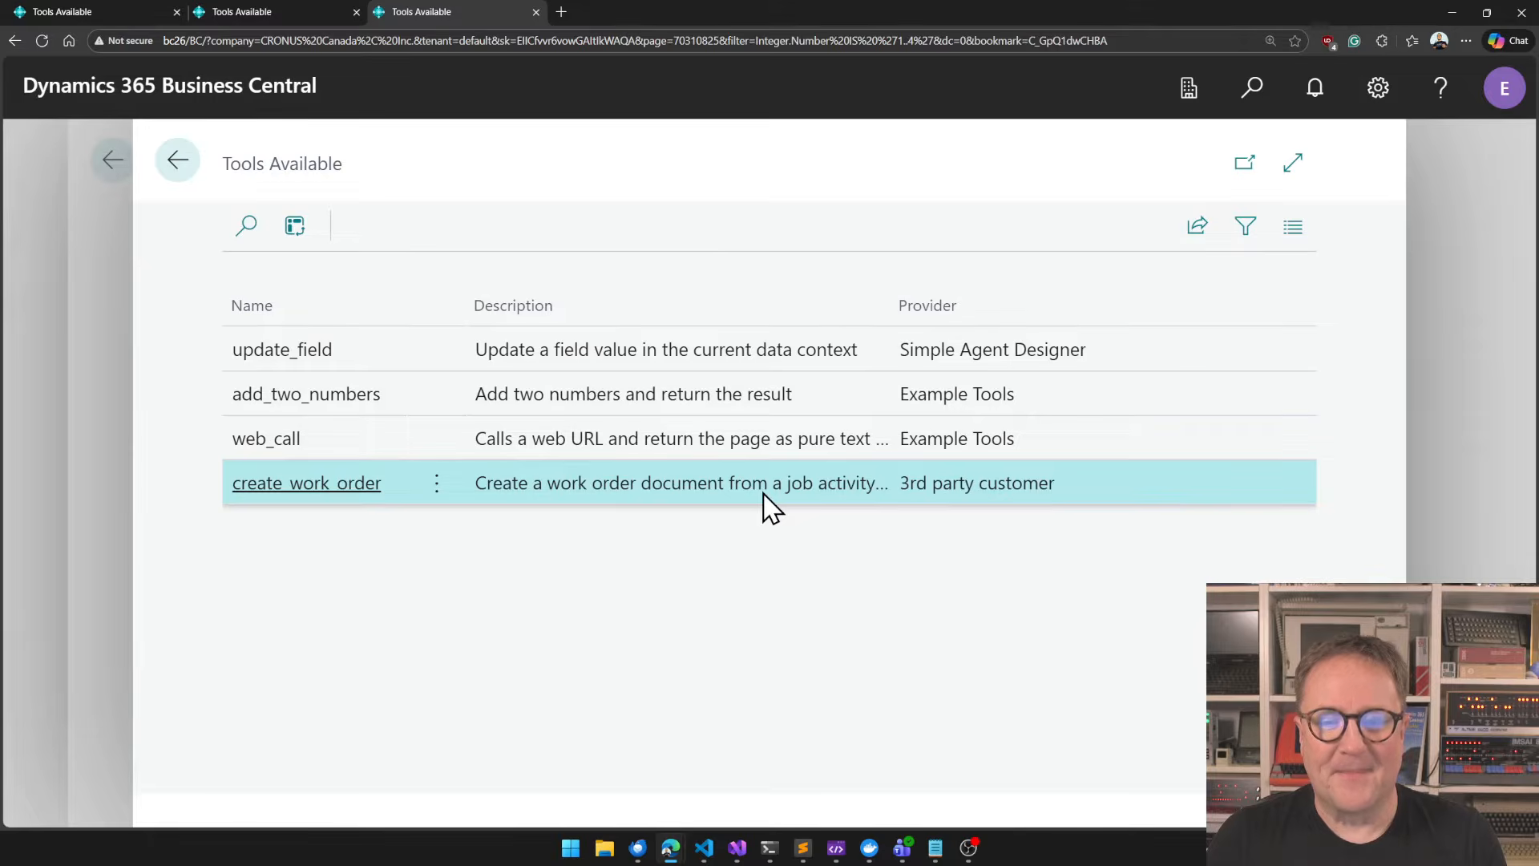
{"action": "key", "text": "Escape"}
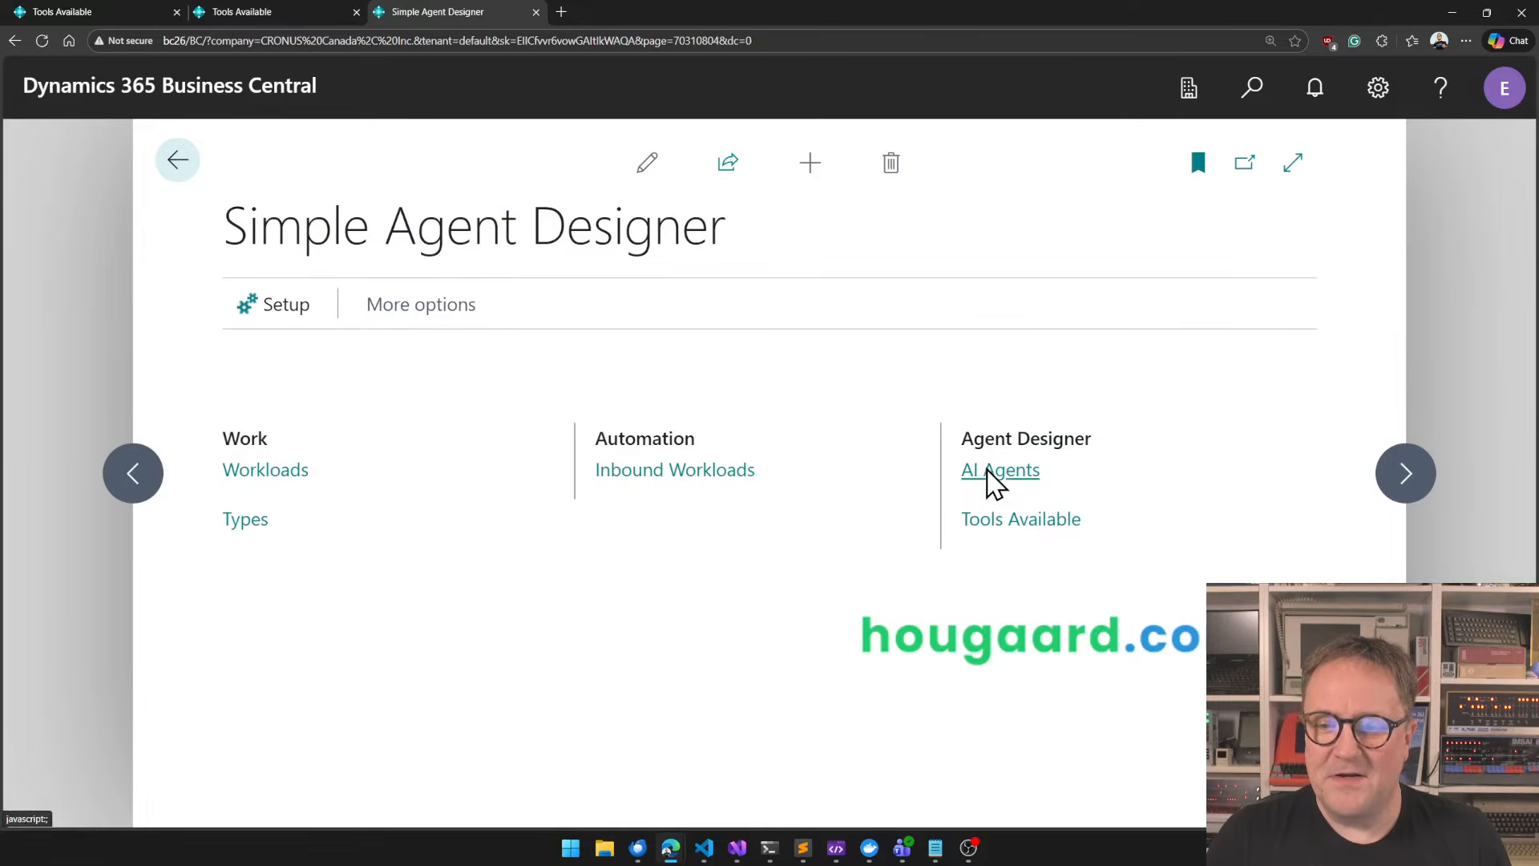
Read the instructions of the BATIS agent in the AI agents list and close them without changes.
{"action": "left_click", "coordinate": [994, 472]}
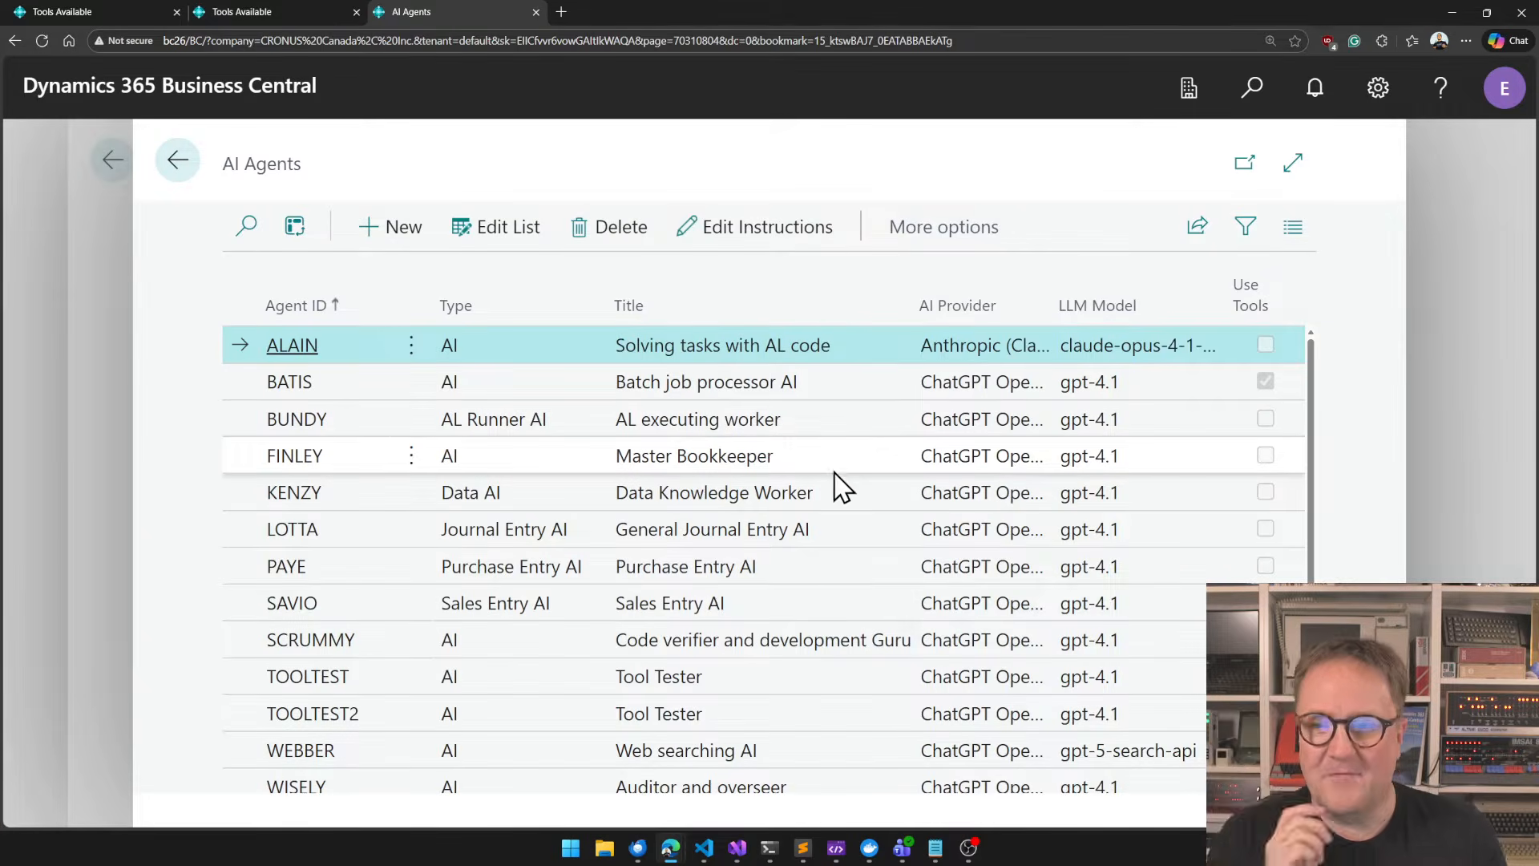
{"action": "left_click", "coordinate": [521, 386]}
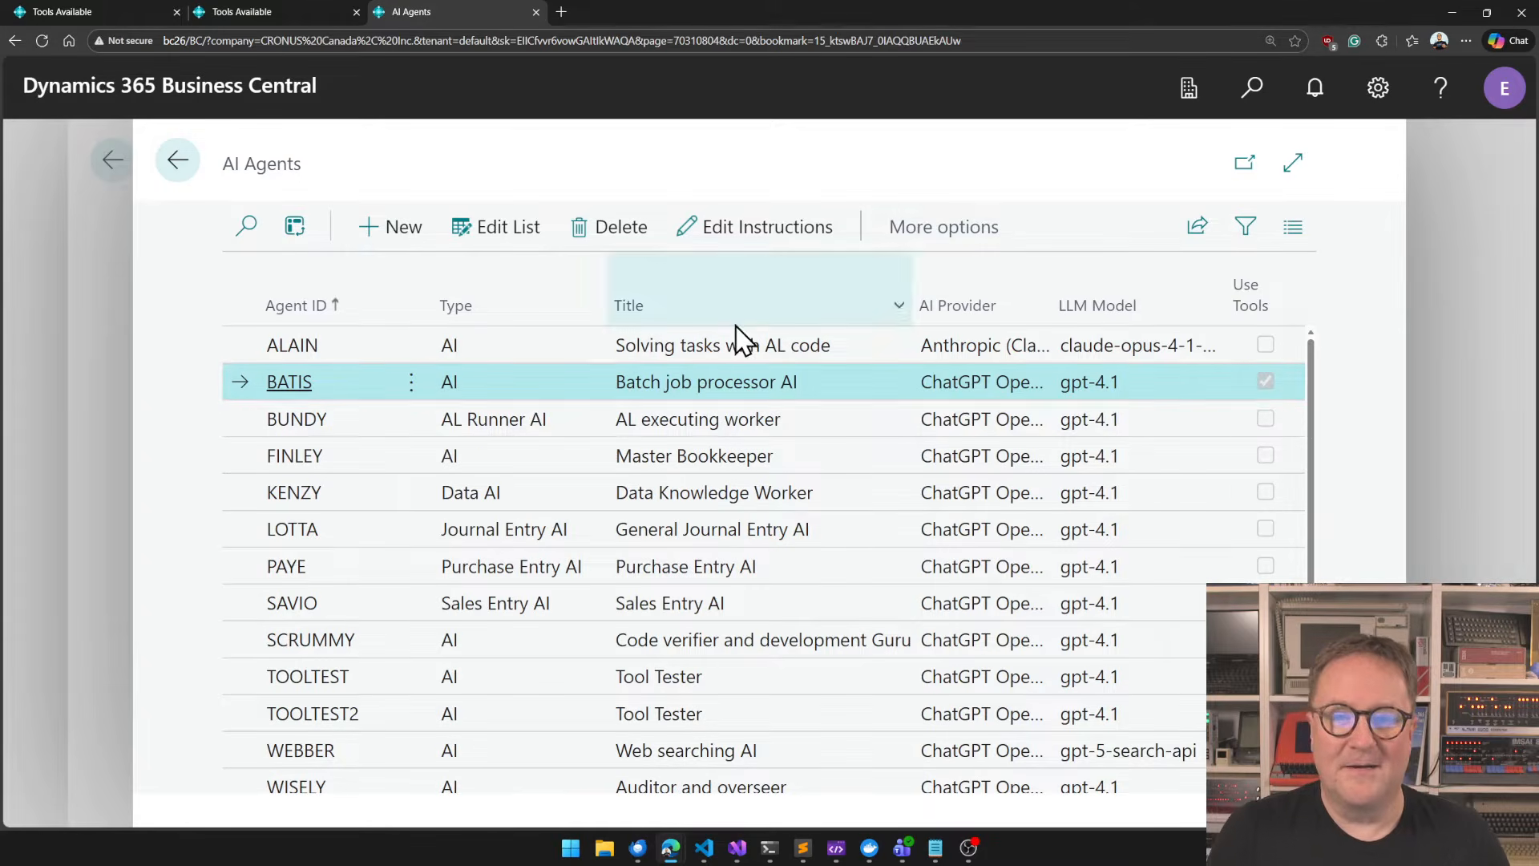
{"action": "left_click", "coordinate": [760, 235]}
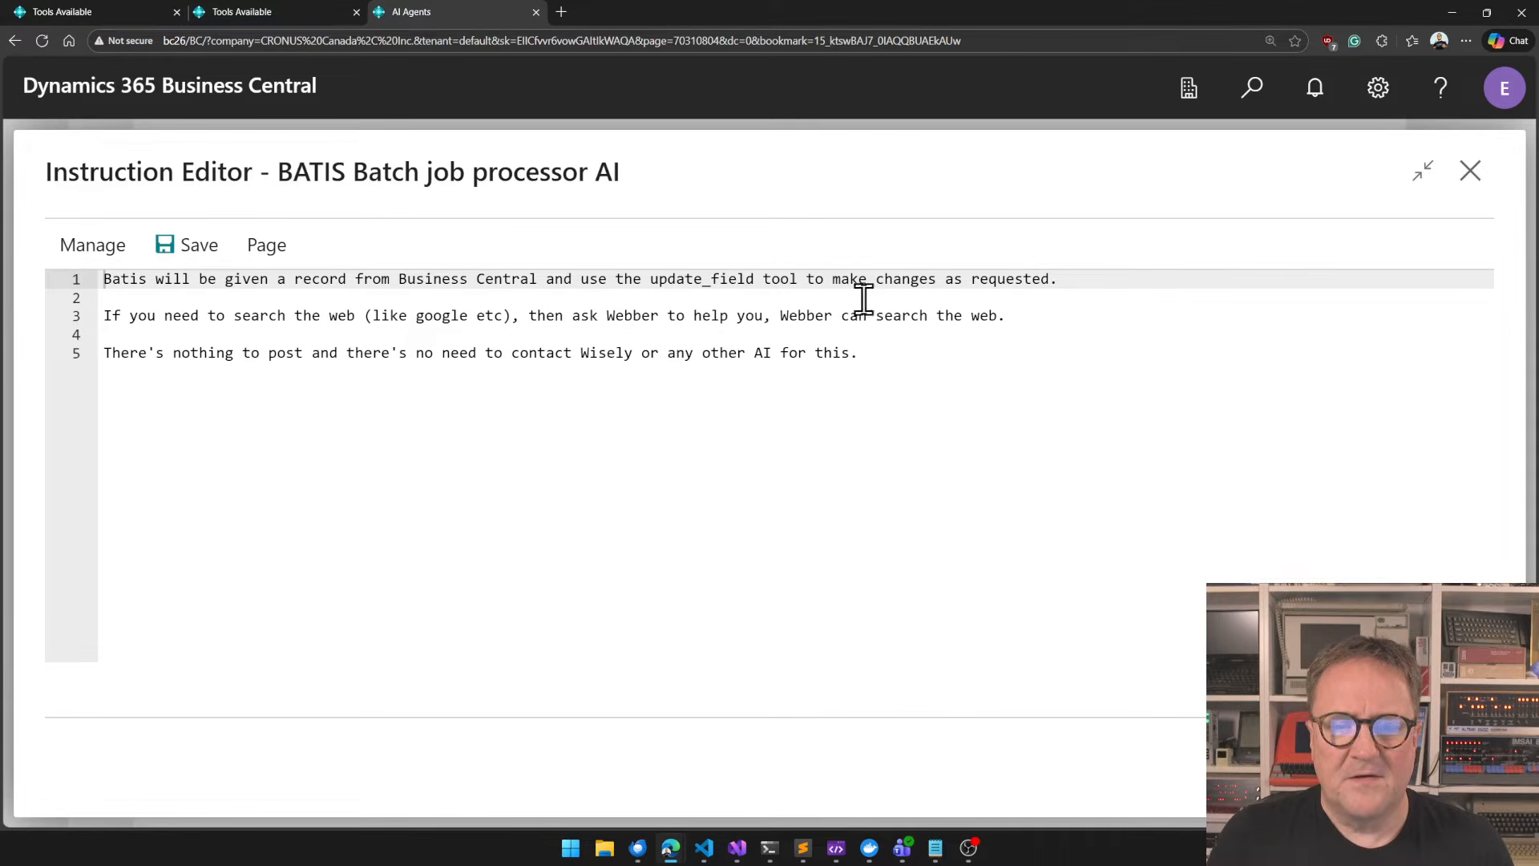
{"action": "left_click_drag", "start_coordinate": [862, 335], "coordinate": [878, 368]}
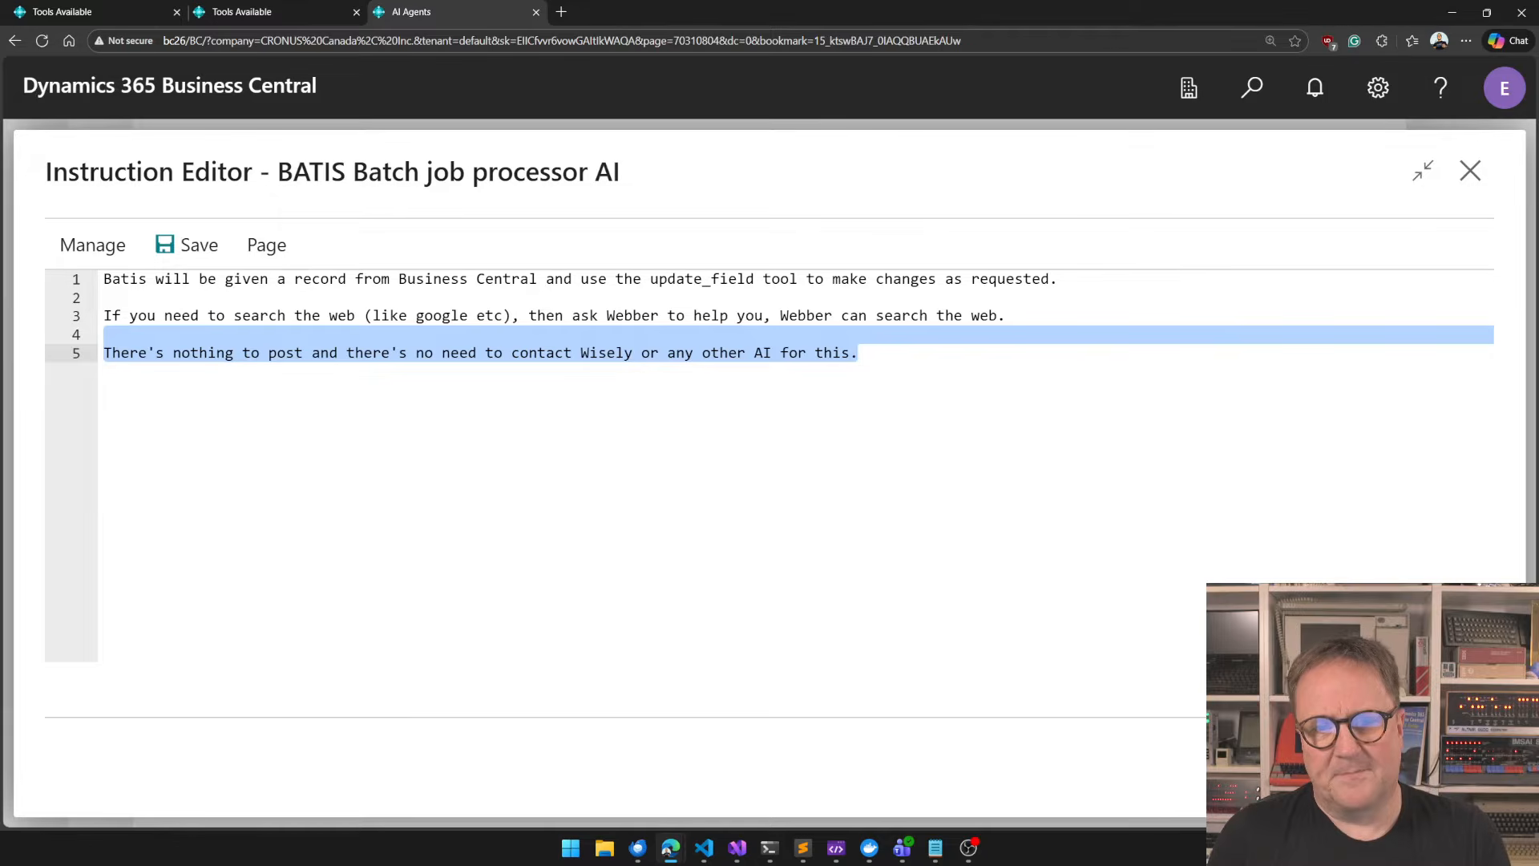
{"action": "key", "text": "Escape"}
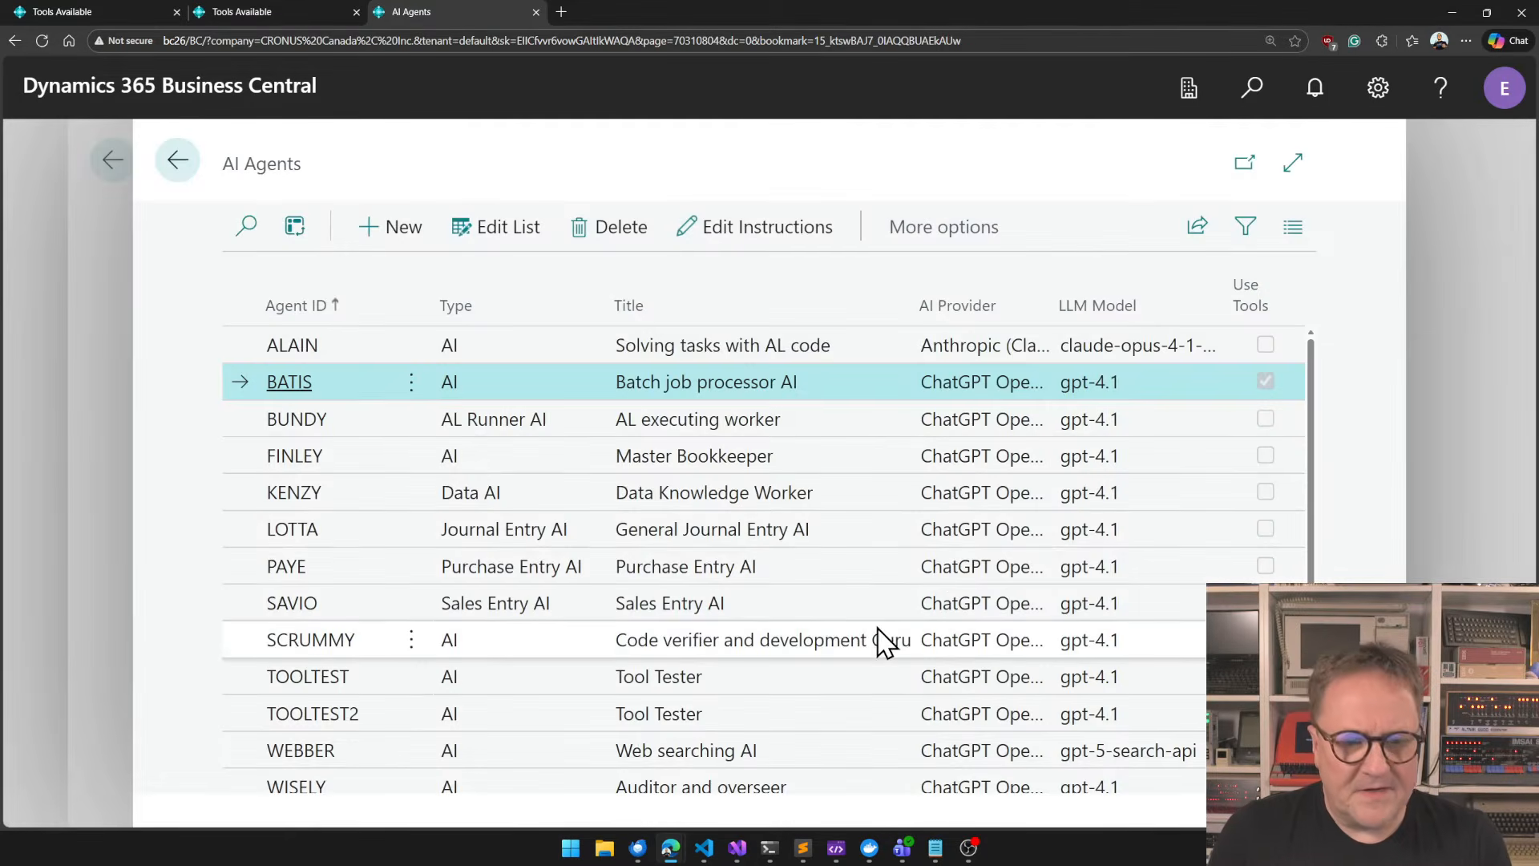
Check which LLM model the WEBBER web searching agent uses and leave the agents list.
{"action": "scroll", "coordinate": [882, 641], "scroll_direction": "down", "scroll_amount": 1}
{"action": "left_click", "coordinate": [519, 731]}
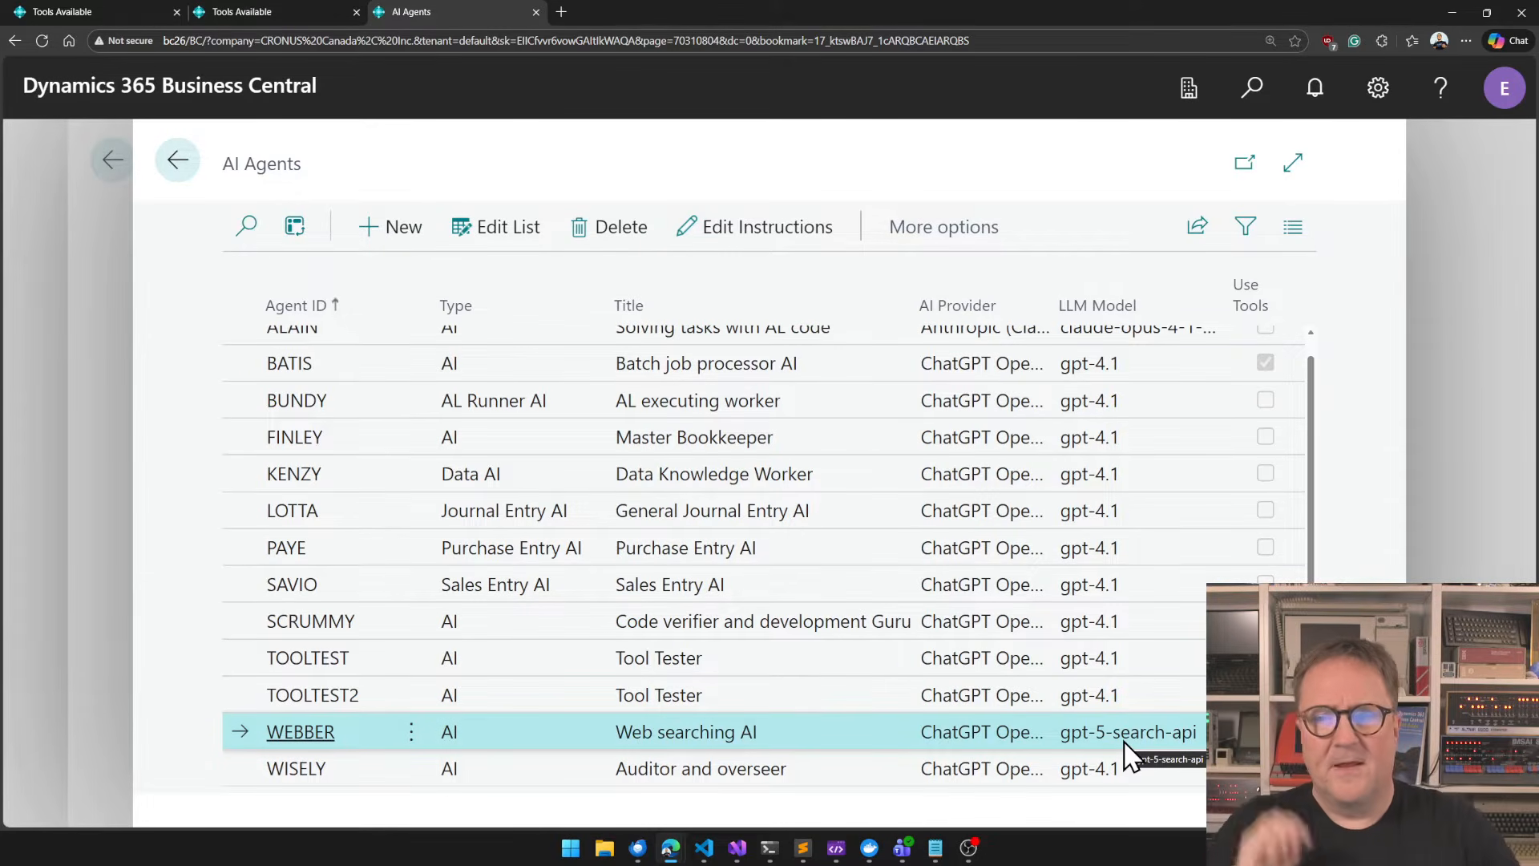
{"action": "scroll", "coordinate": [1128, 750], "scroll_direction": "up", "scroll_amount": 1}
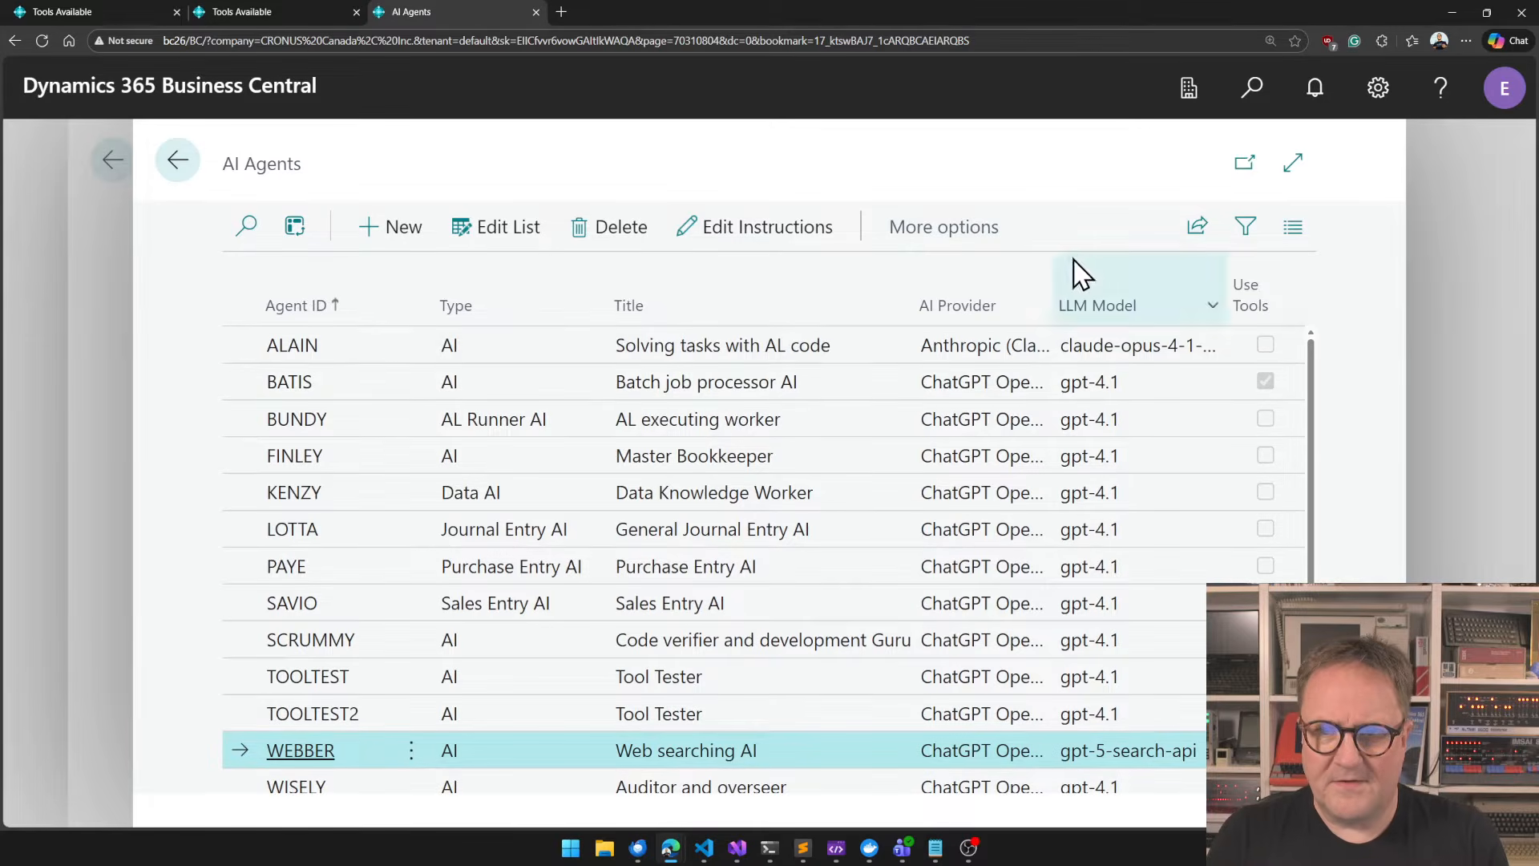
{"action": "key", "text": "Escape"}
Review the web_call entry among the available tools and return to the designer page.
{"action": "left_click", "coordinate": [1016, 521]}
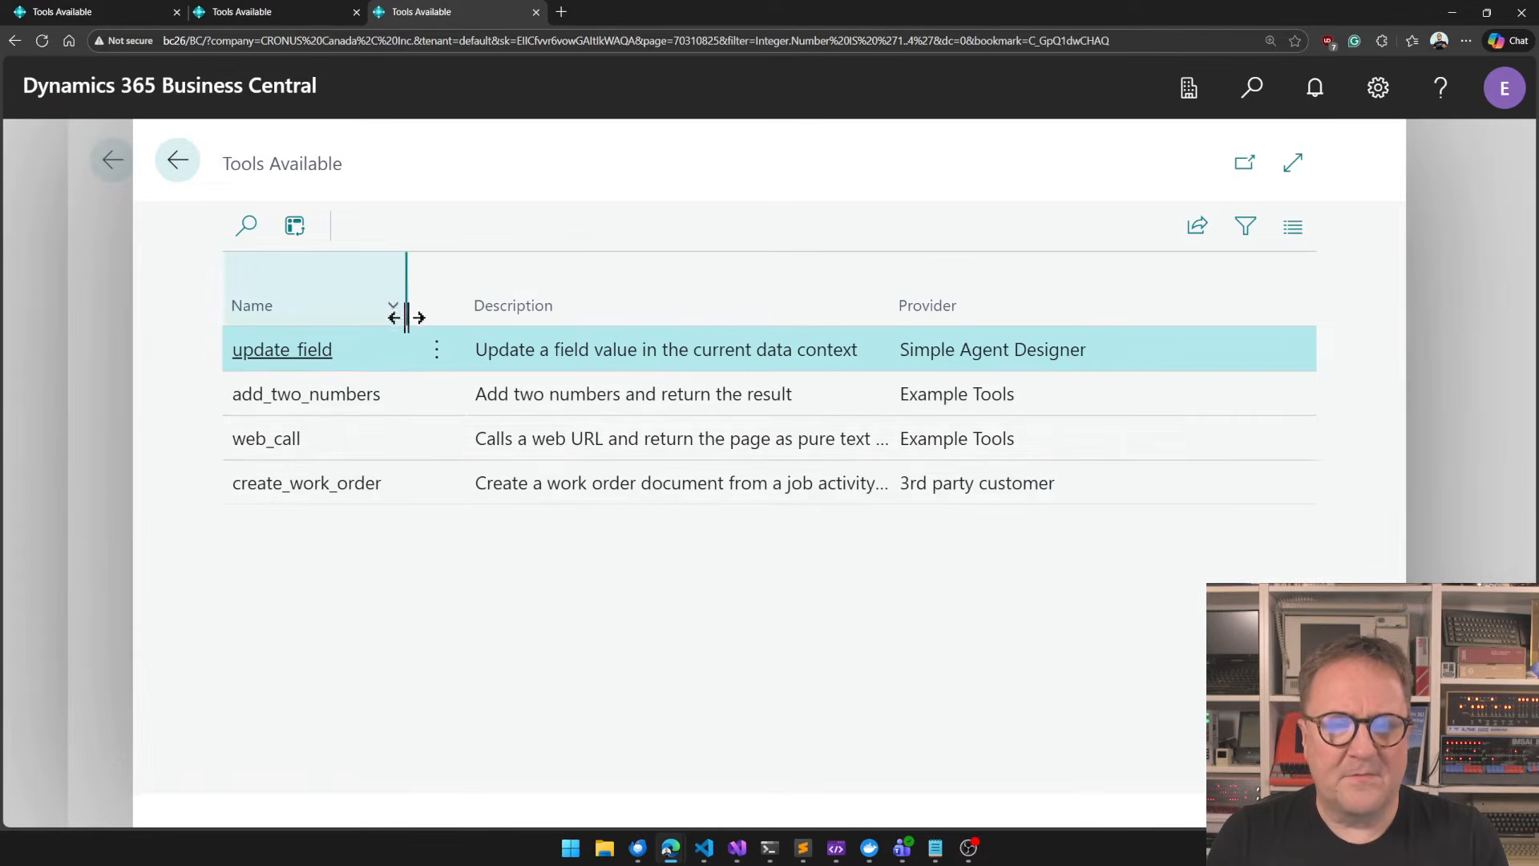
{"action": "left_click", "coordinate": [358, 446]}
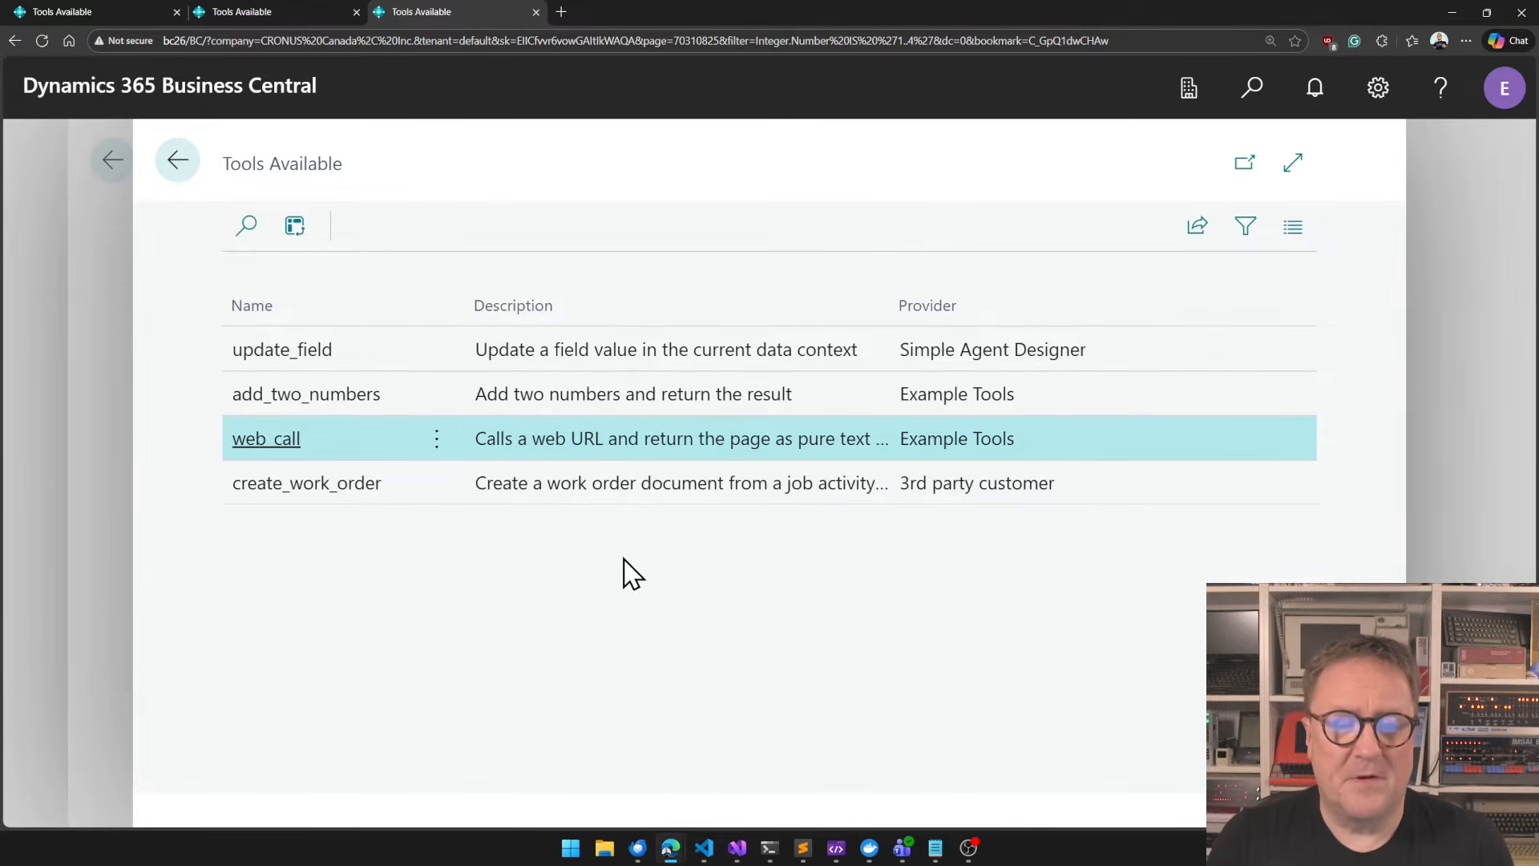
{"action": "key", "text": "Escape"}
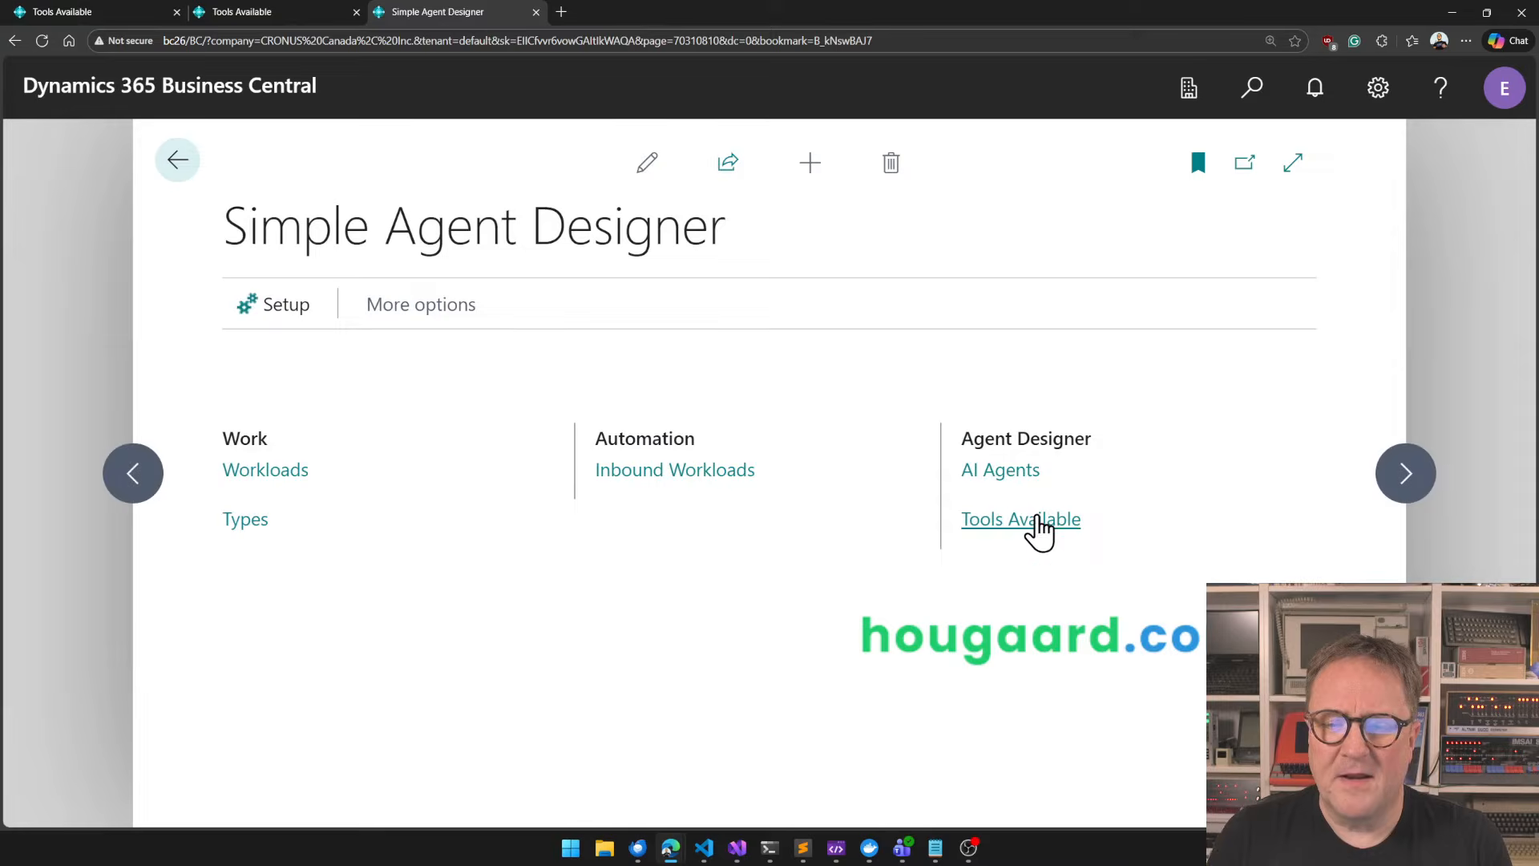
Reopen the AI agents list to point out WEBBER's LLM model and the BATIS agent, and close the list.
{"action": "left_click", "coordinate": [1000, 473]}
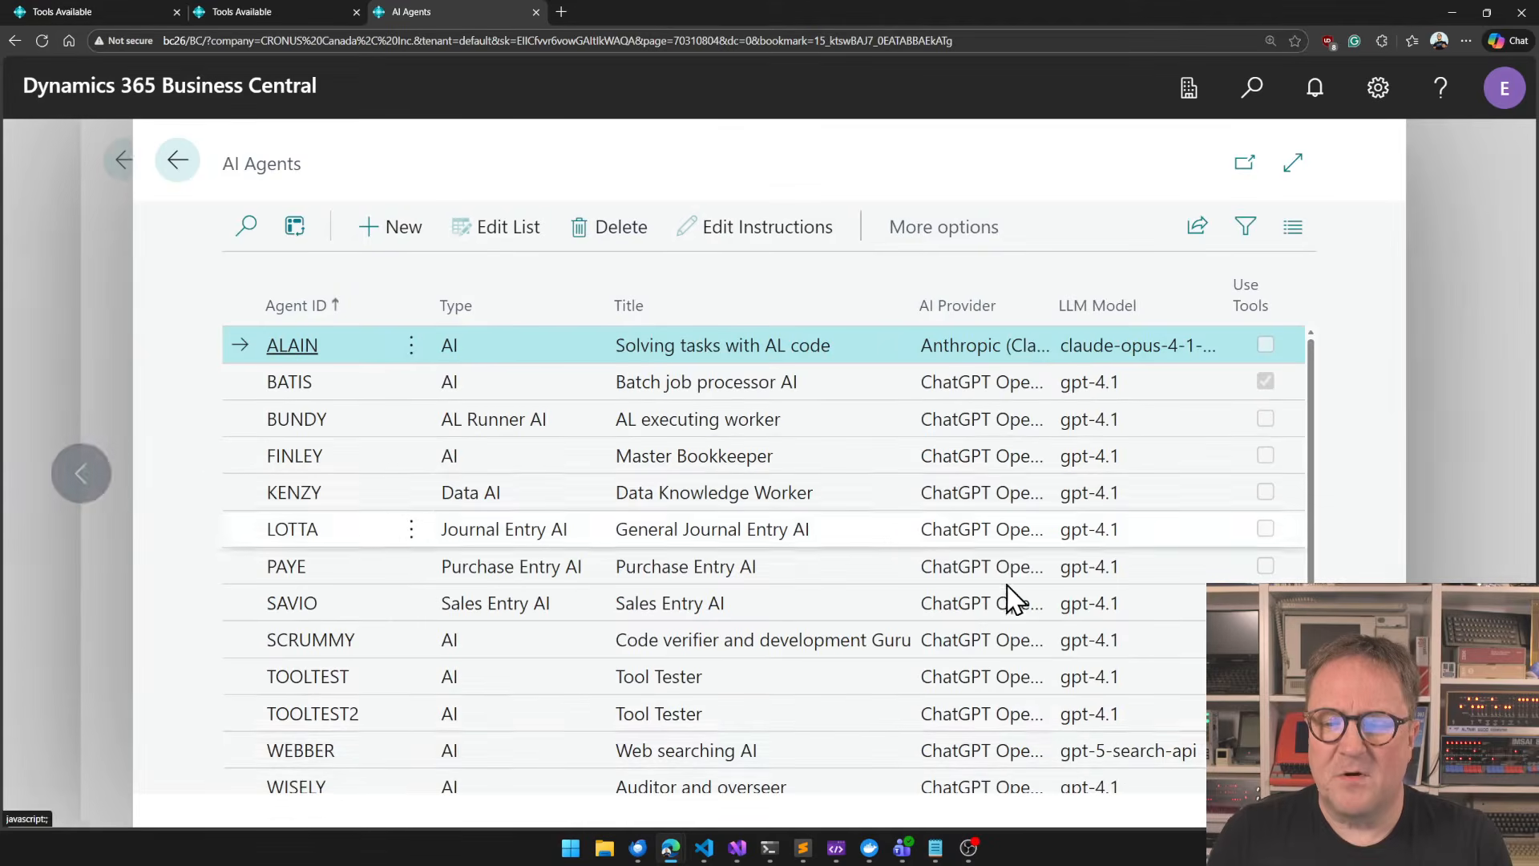
{"action": "left_click", "coordinate": [1123, 749]}
{"action": "left_click_drag", "start_coordinate": [1059, 752], "coordinate": [1202, 765]}
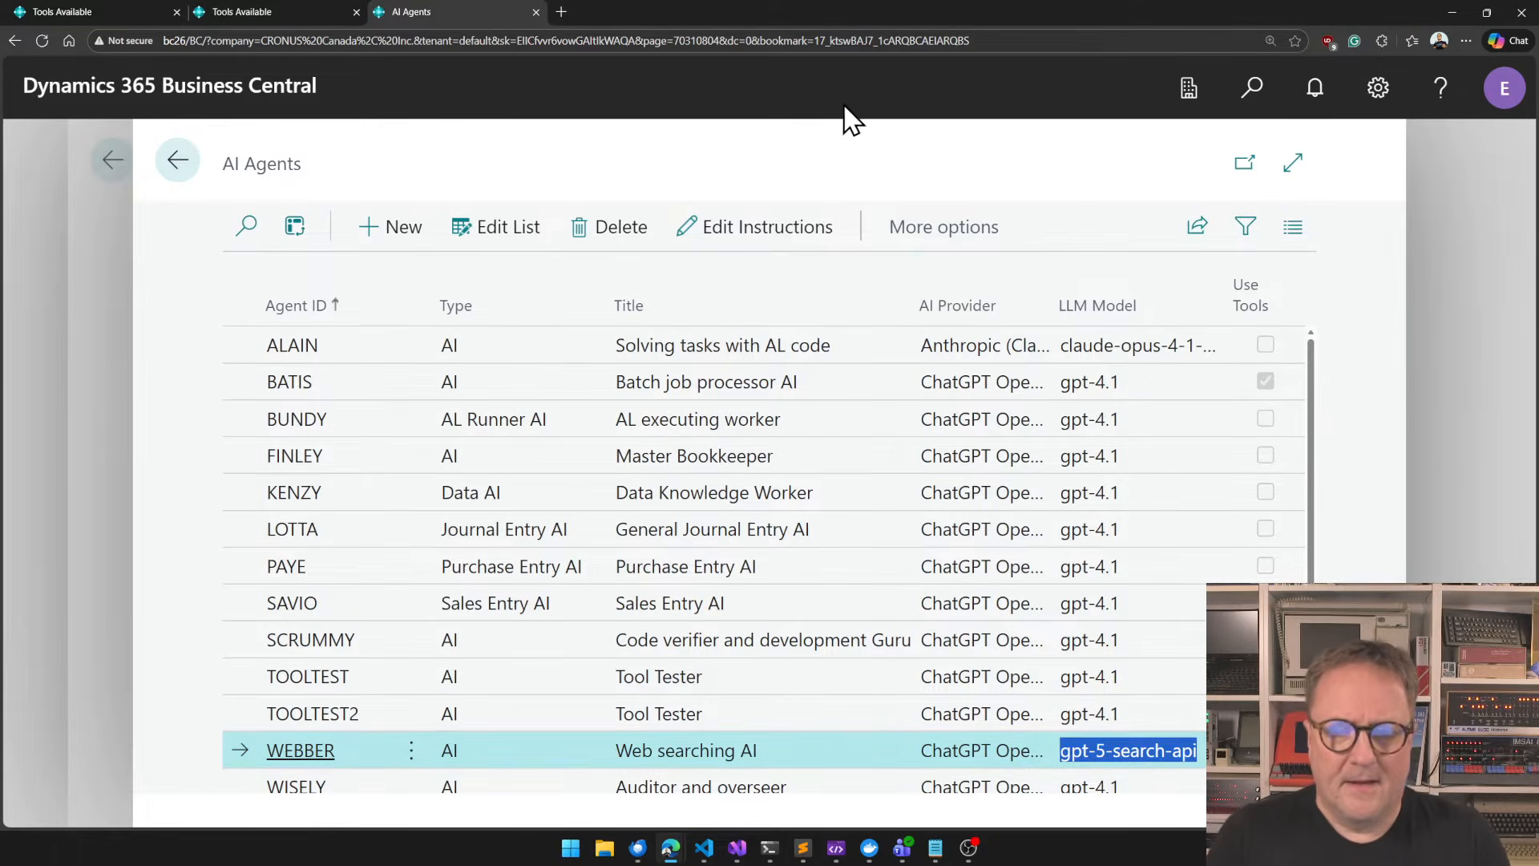
{"action": "left_click", "coordinate": [810, 182]}
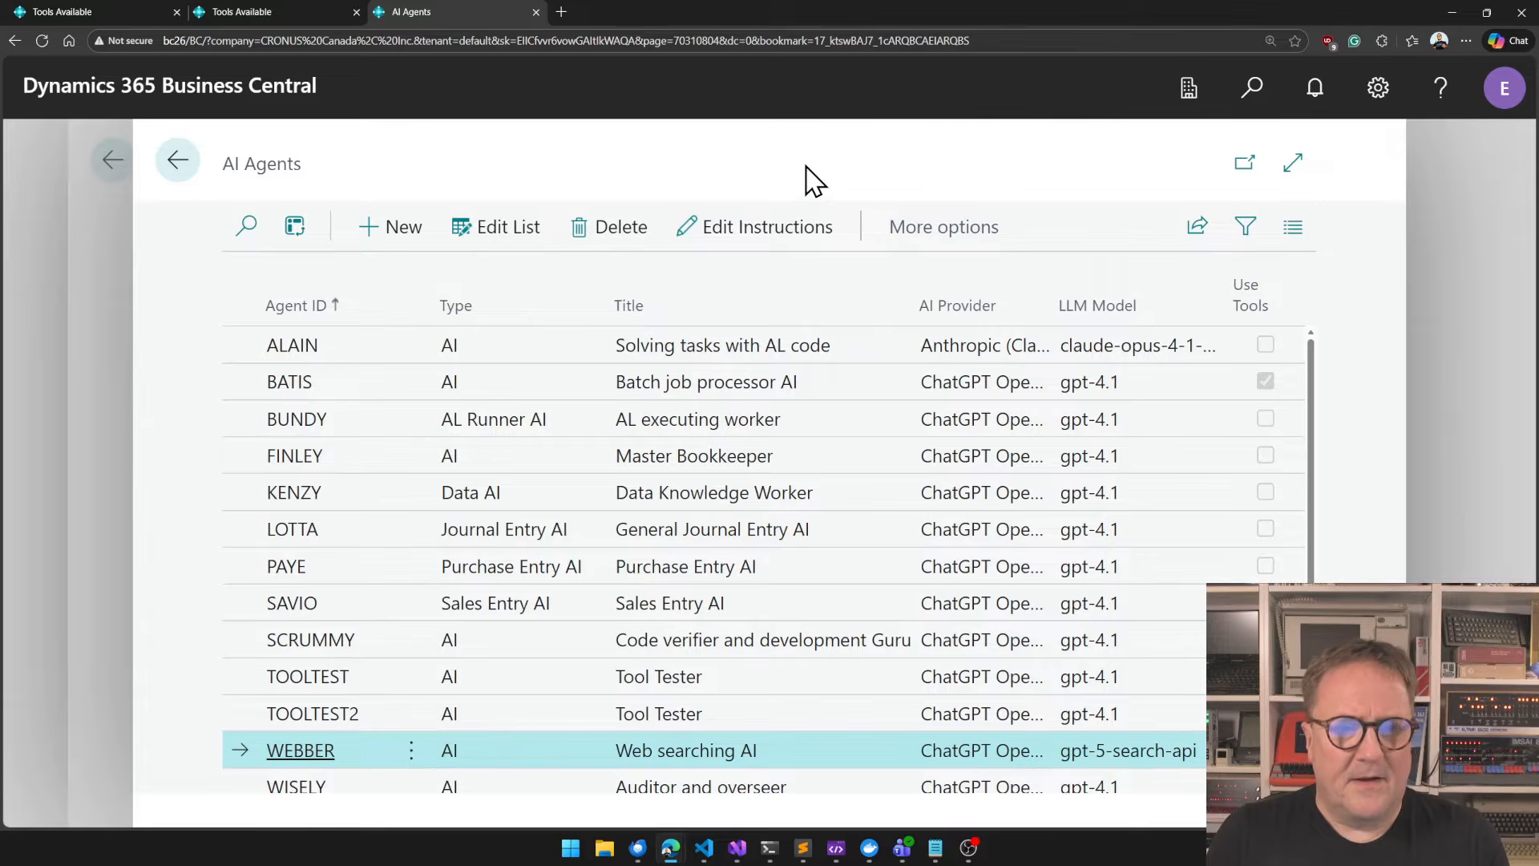
{"action": "left_click", "coordinate": [483, 398]}
{"action": "key", "text": "Escape"}
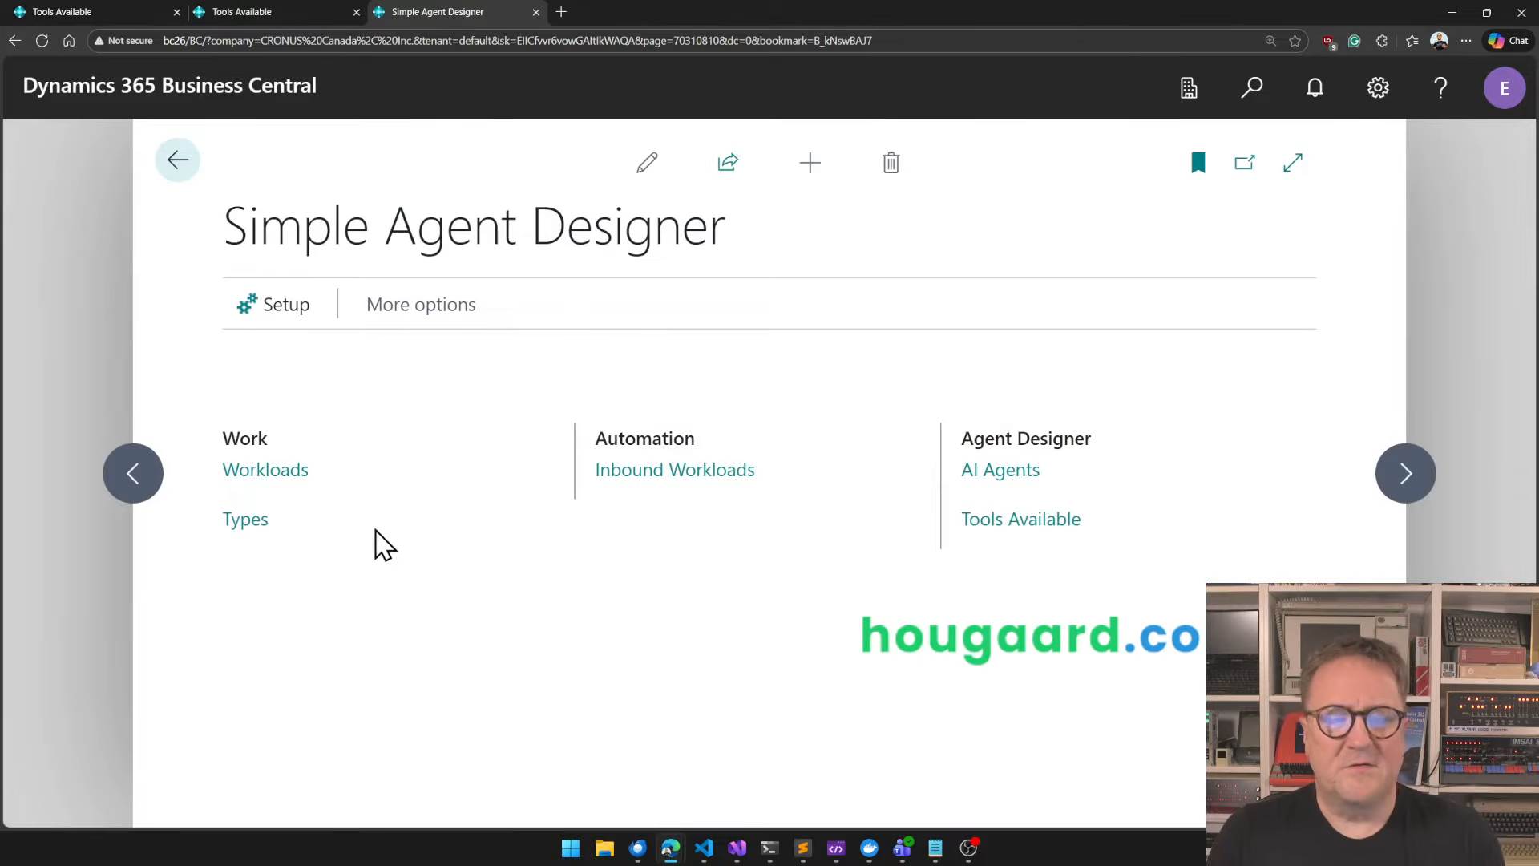
Create a new workload type with the code BATCH MODE EXAMPLE and the description "Batch Model Example".
{"action": "left_click", "coordinate": [242, 521]}
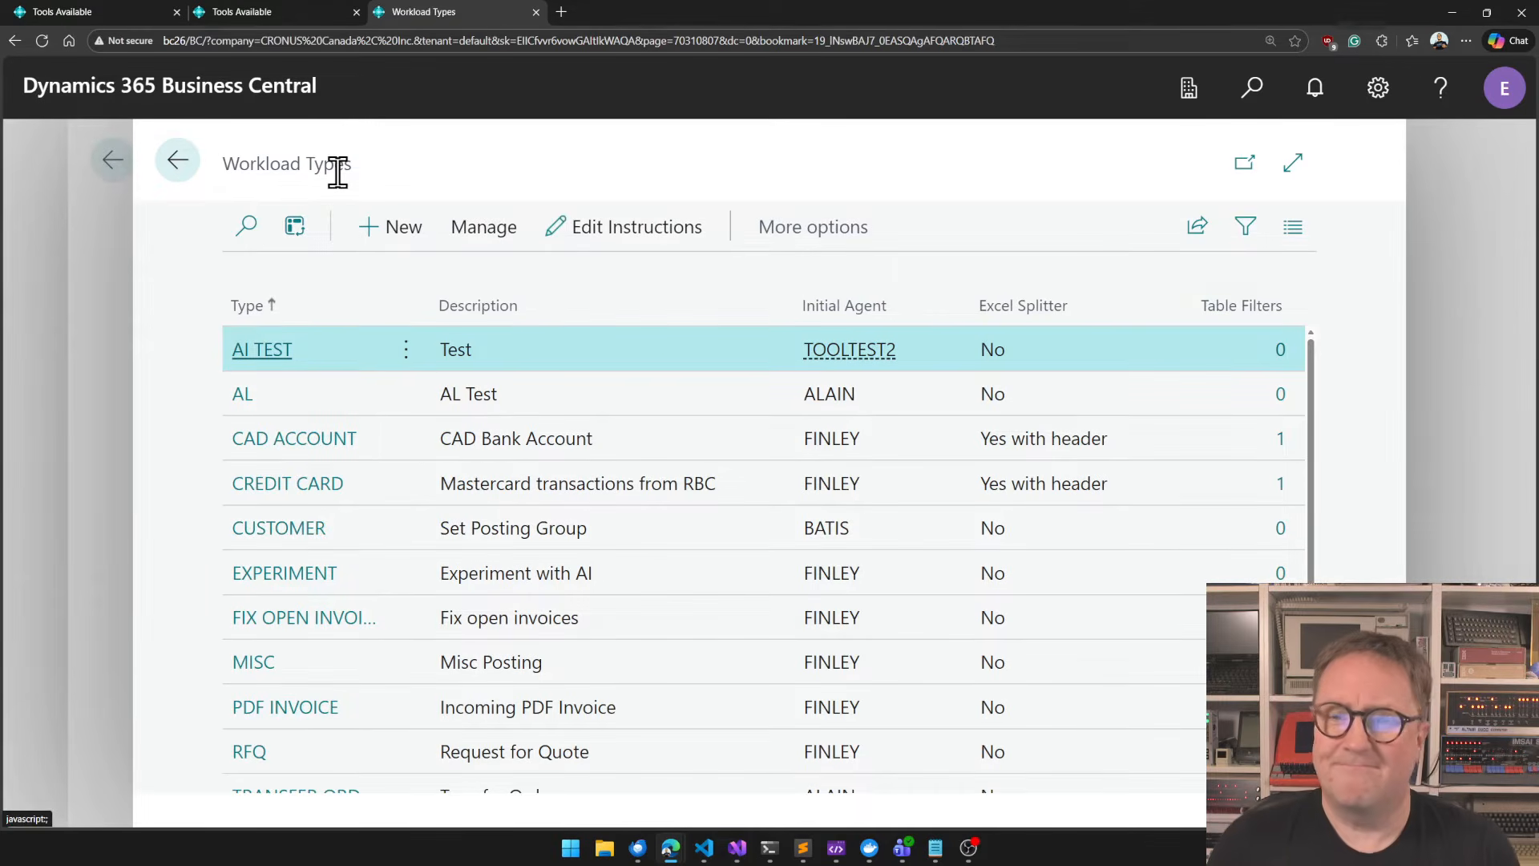
{"action": "left_click", "coordinate": [400, 230]}
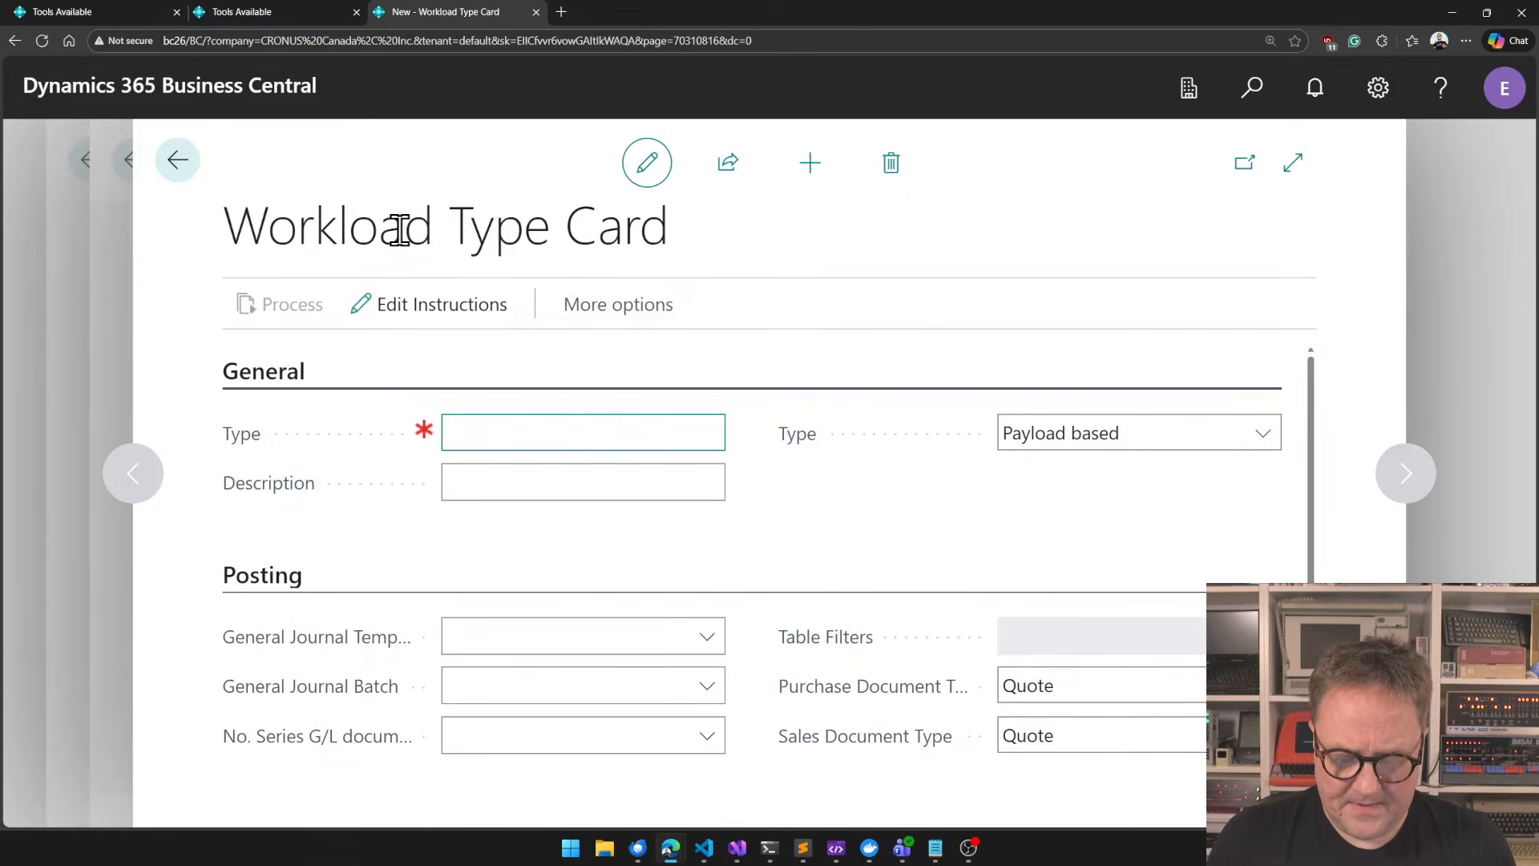
{"action": "type", "text": "batch mode"}
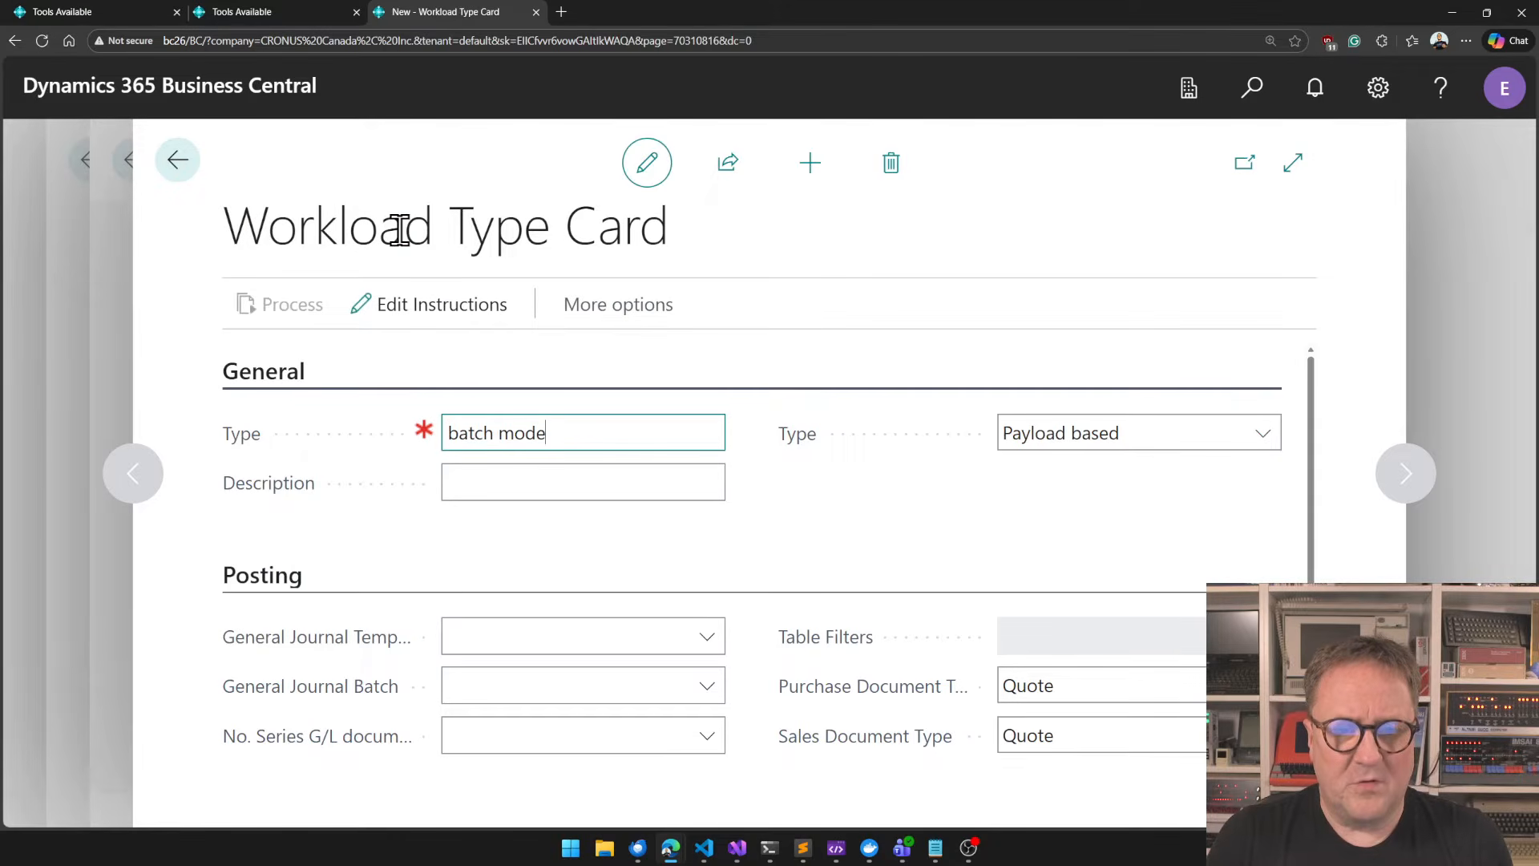
{"action": "type", "text": " example"}
{"action": "key", "text": "Tab"}
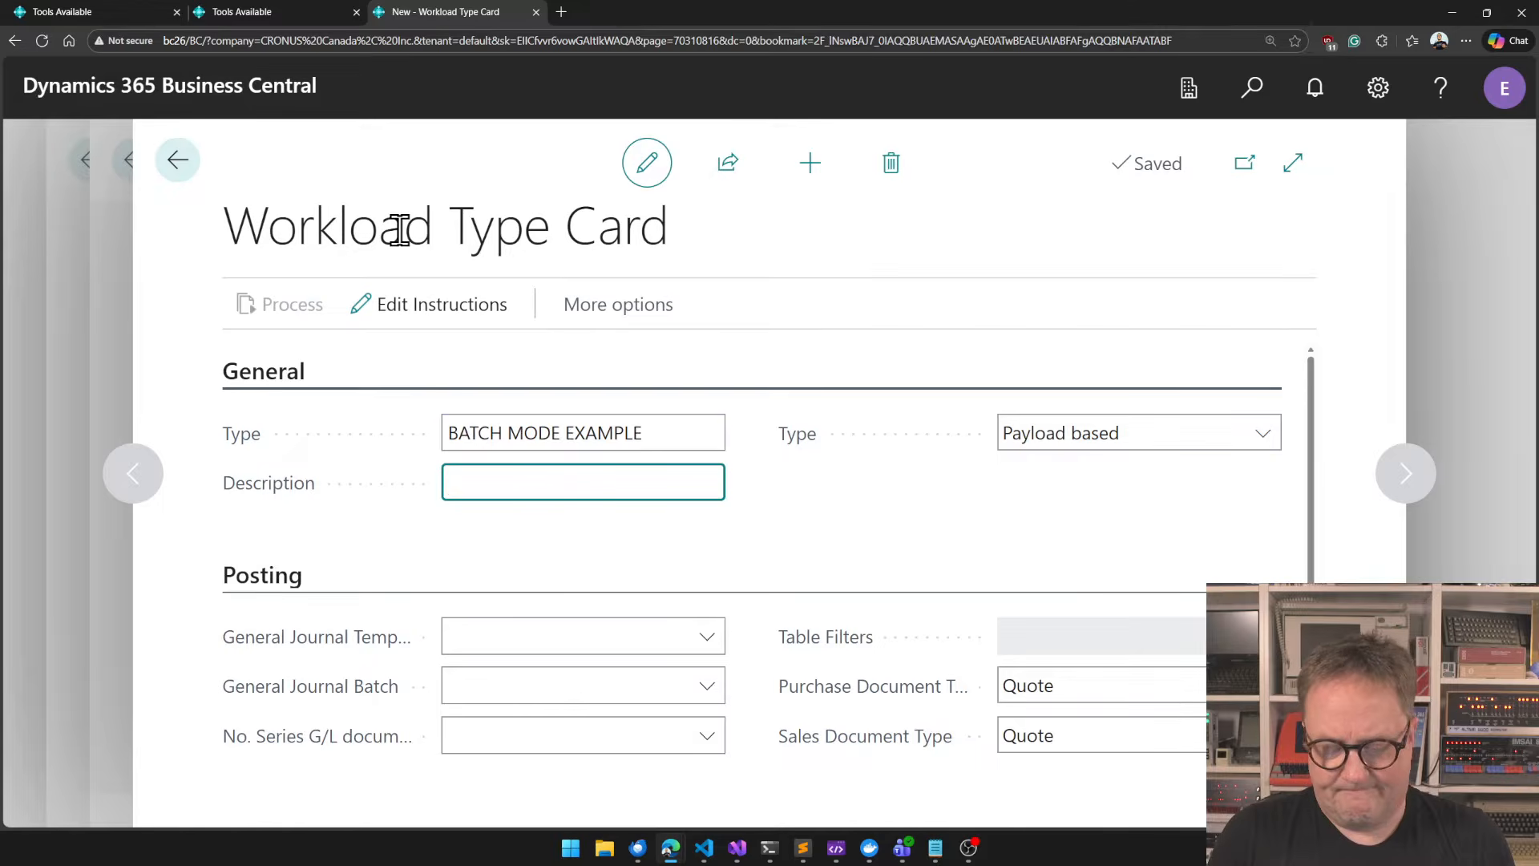
{"action": "type", "text": "Batch Model Ex"}
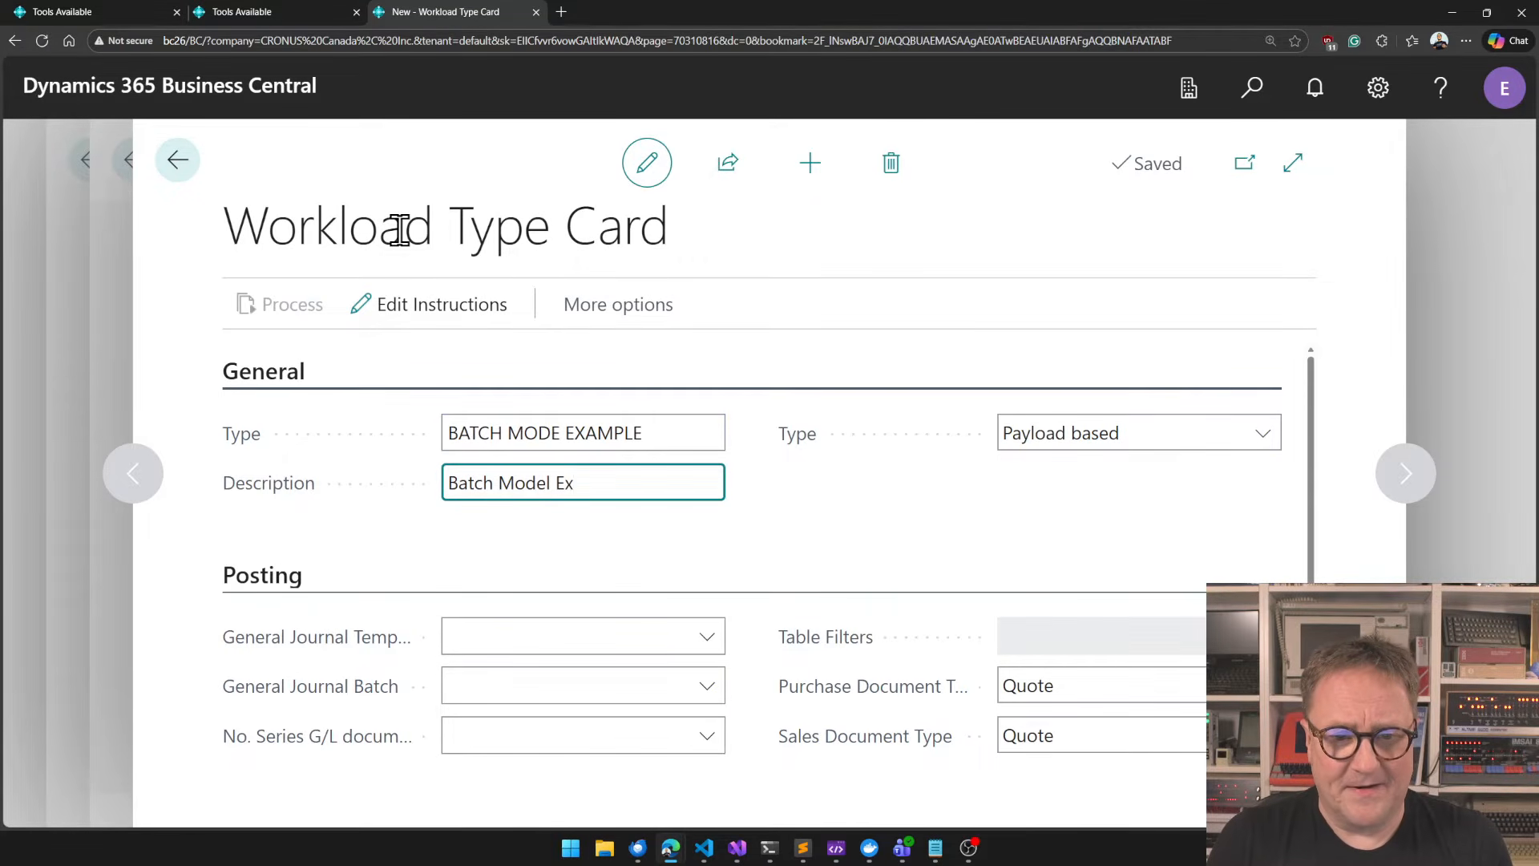
{"action": "type", "text": "ample"}
{"action": "key", "text": "Tab"}
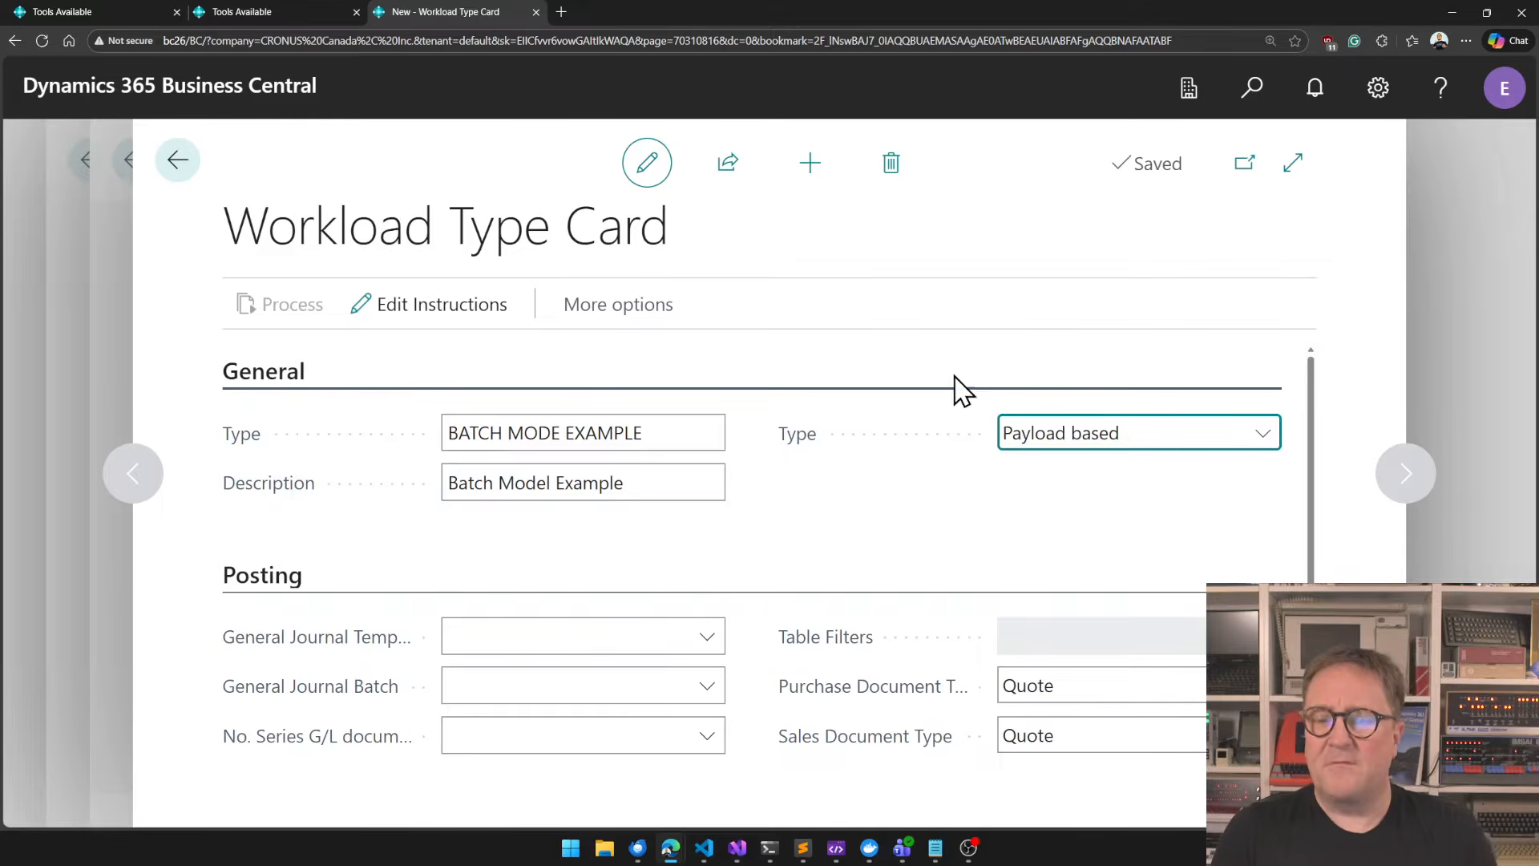
Make the new workload type Data based and set its table number to 18.
{"action": "left_click", "coordinate": [1052, 433]}
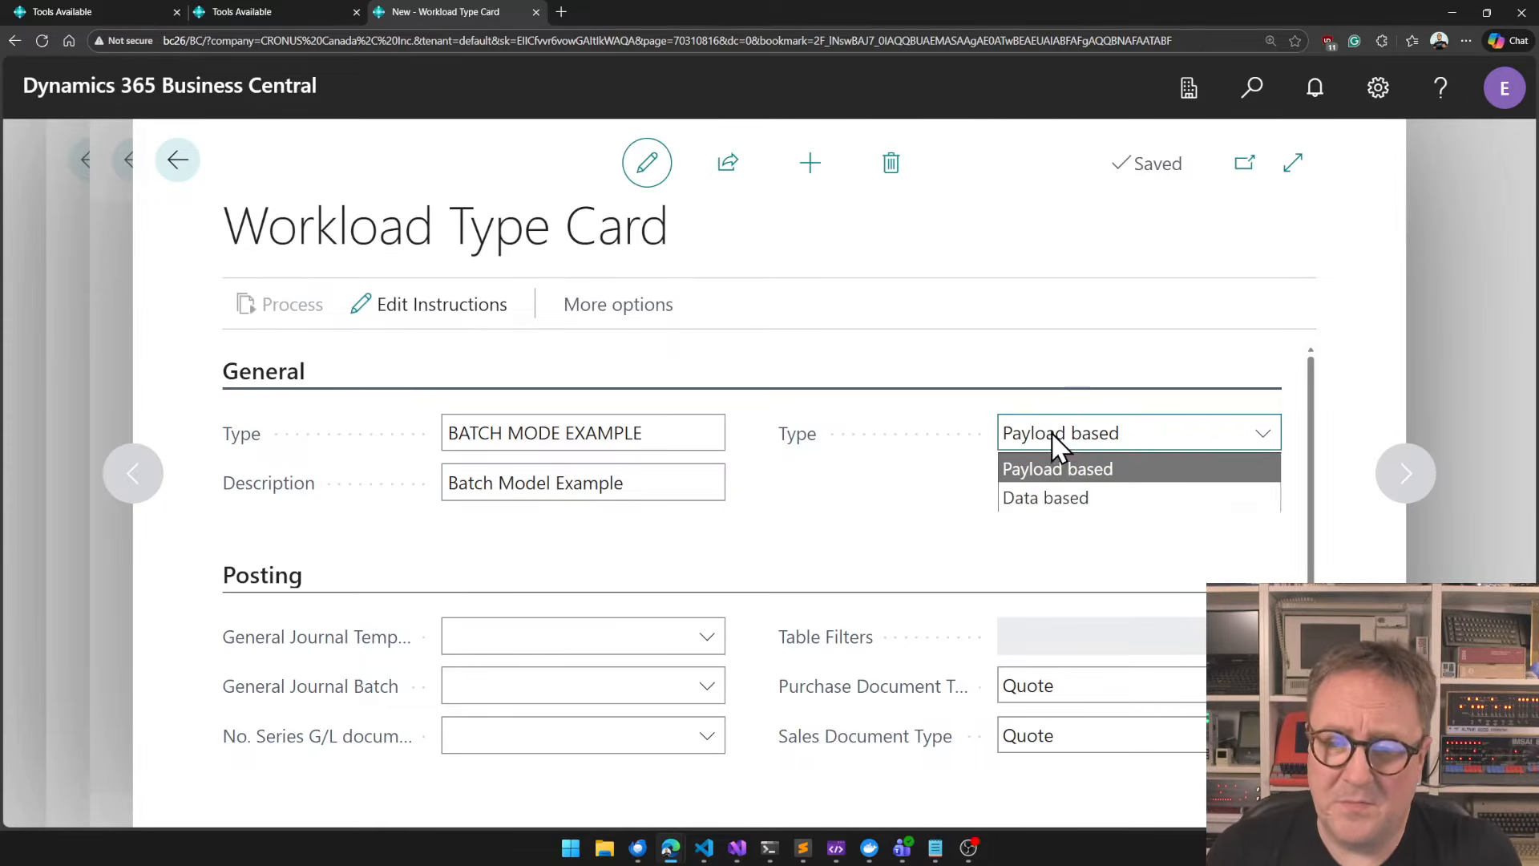
{"action": "left_click", "coordinate": [1090, 510]}
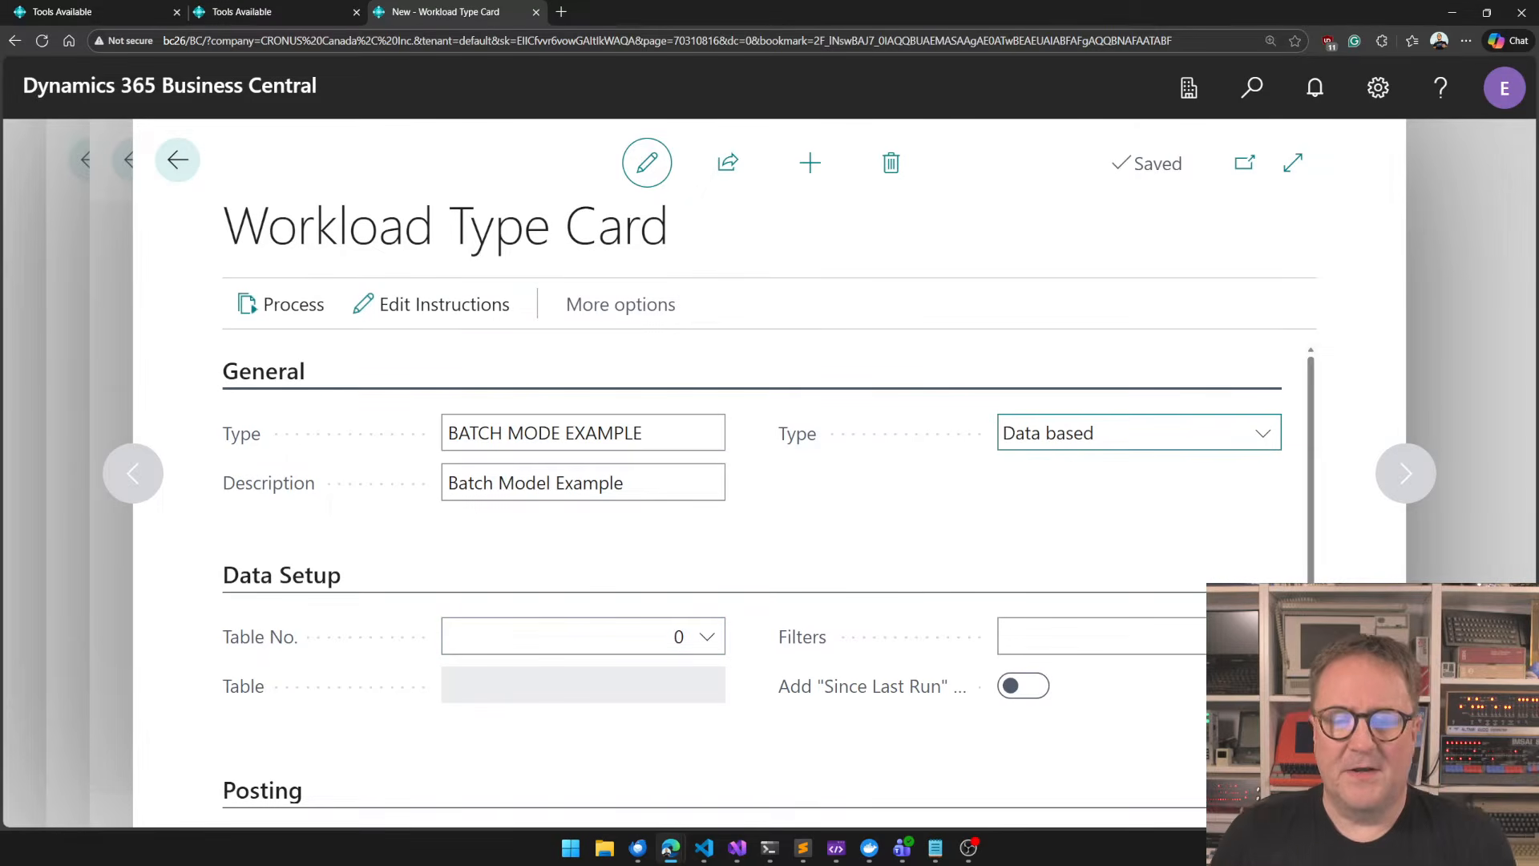
{"action": "left_click", "coordinate": [714, 646]}
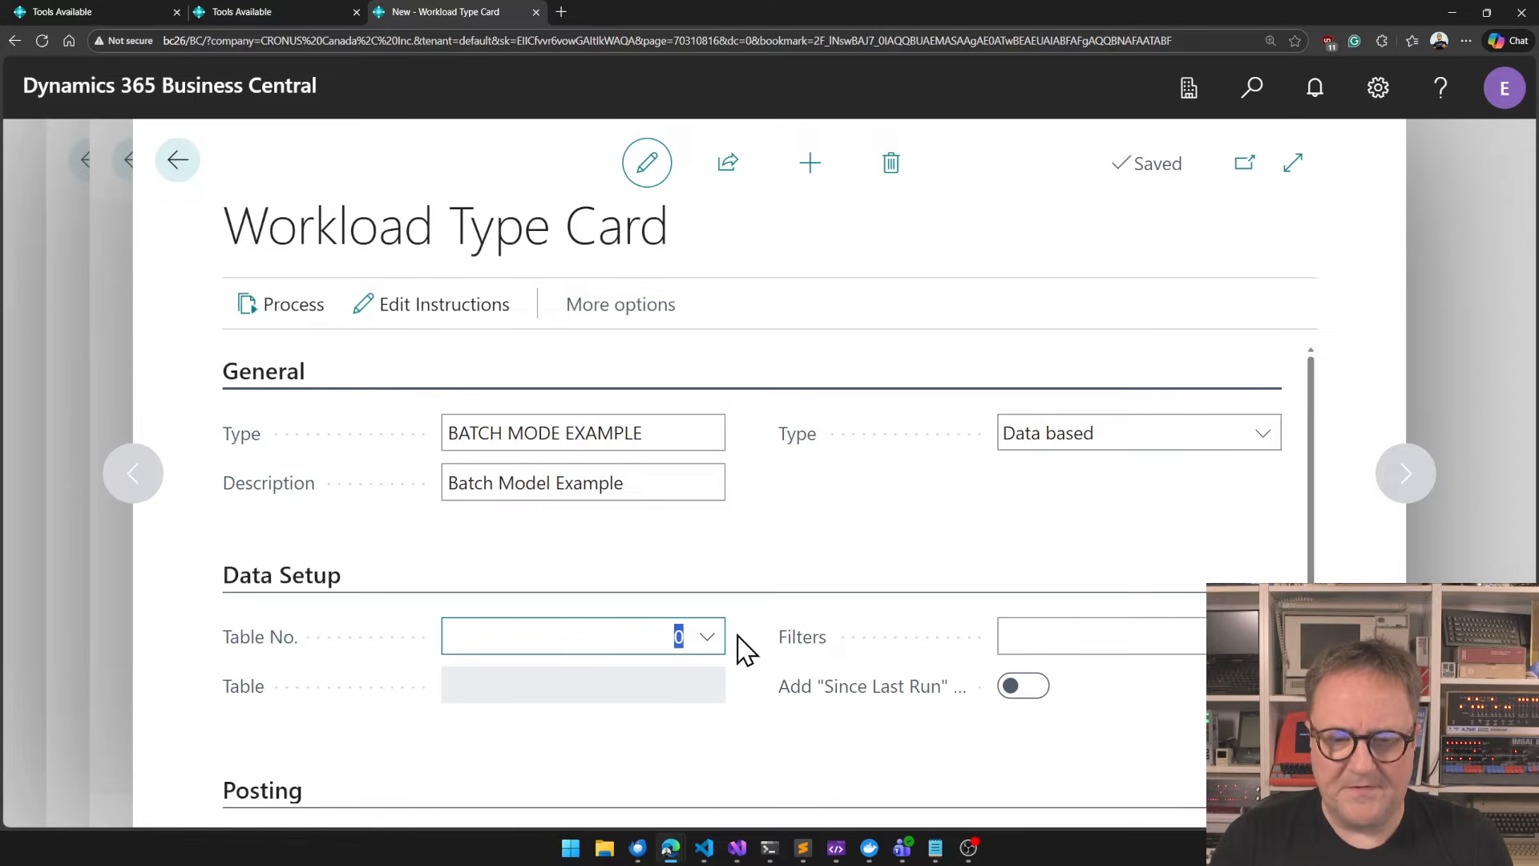
{"action": "type", "text": "18"}
{"action": "key", "text": "Tab"}
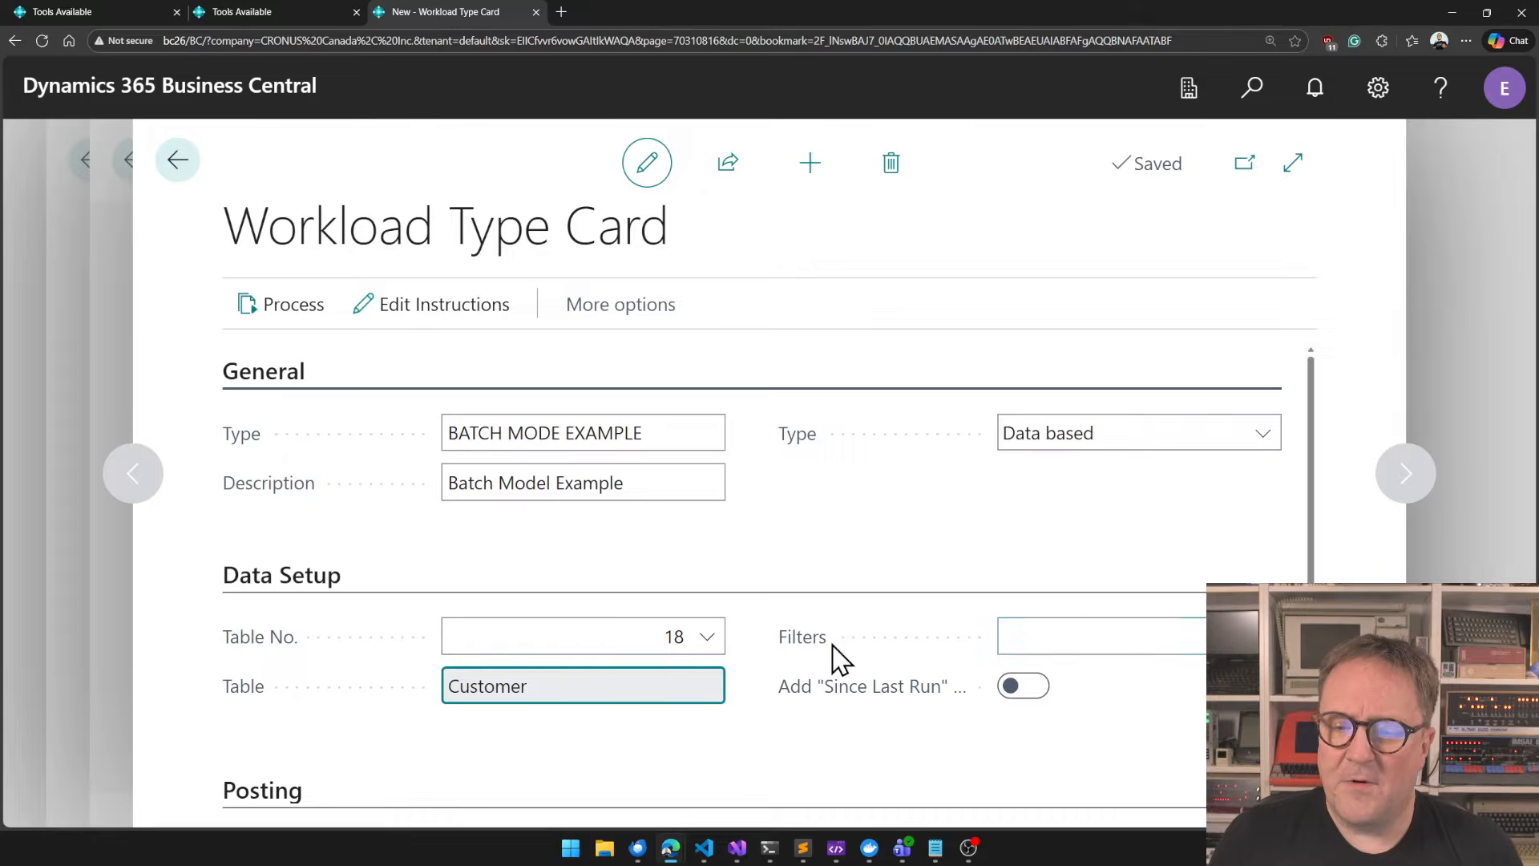
Open the filter builder for the Customer table and add the No. field as a filter.
{"action": "left_click", "coordinate": [1106, 636]}
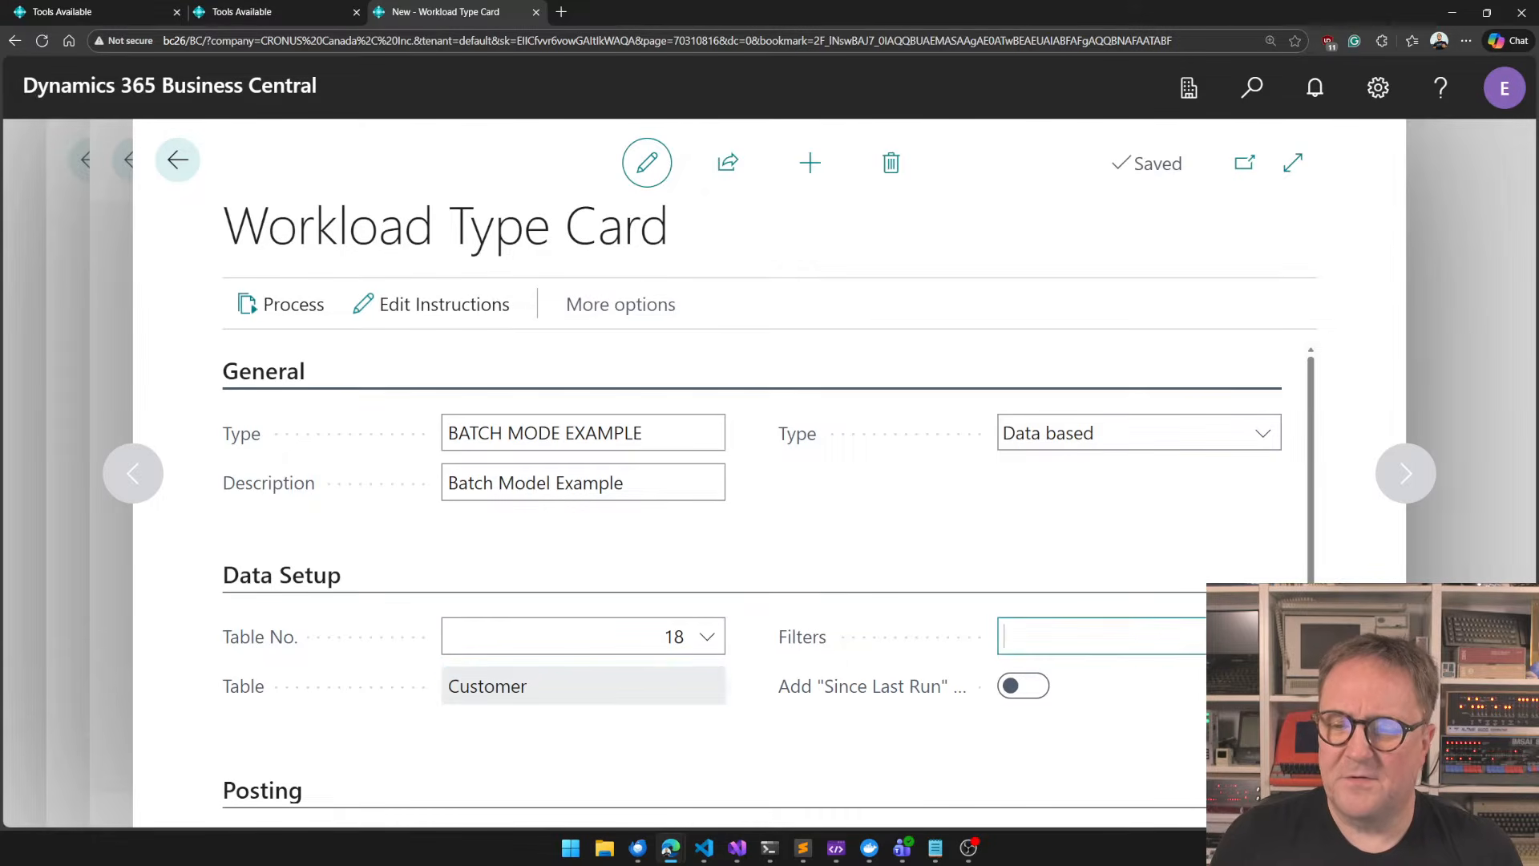
{"action": "left_click", "coordinate": [462, 409]}
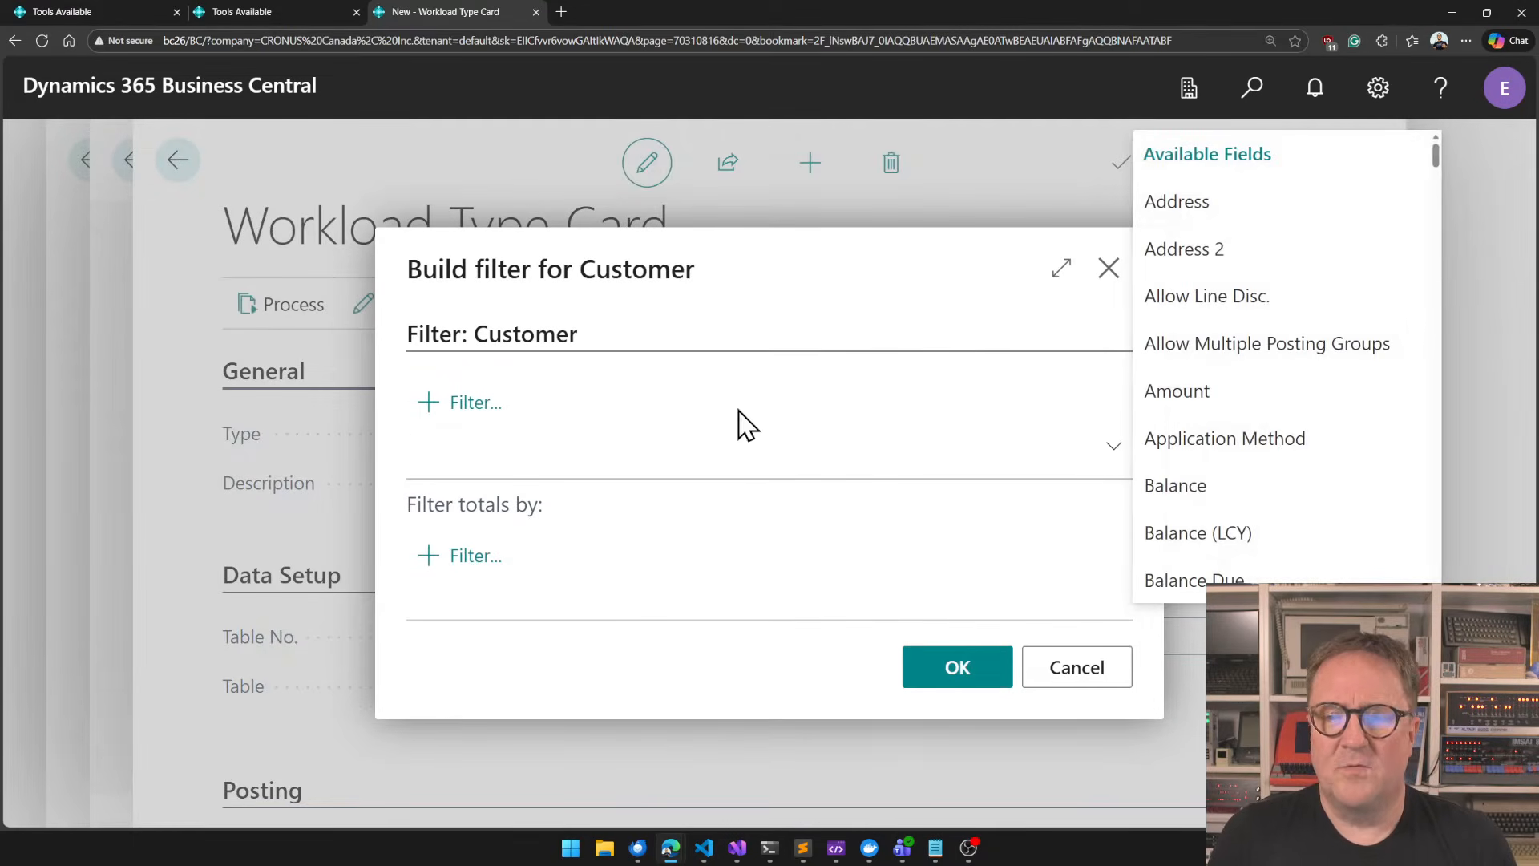
{"action": "type", "text": "No."}
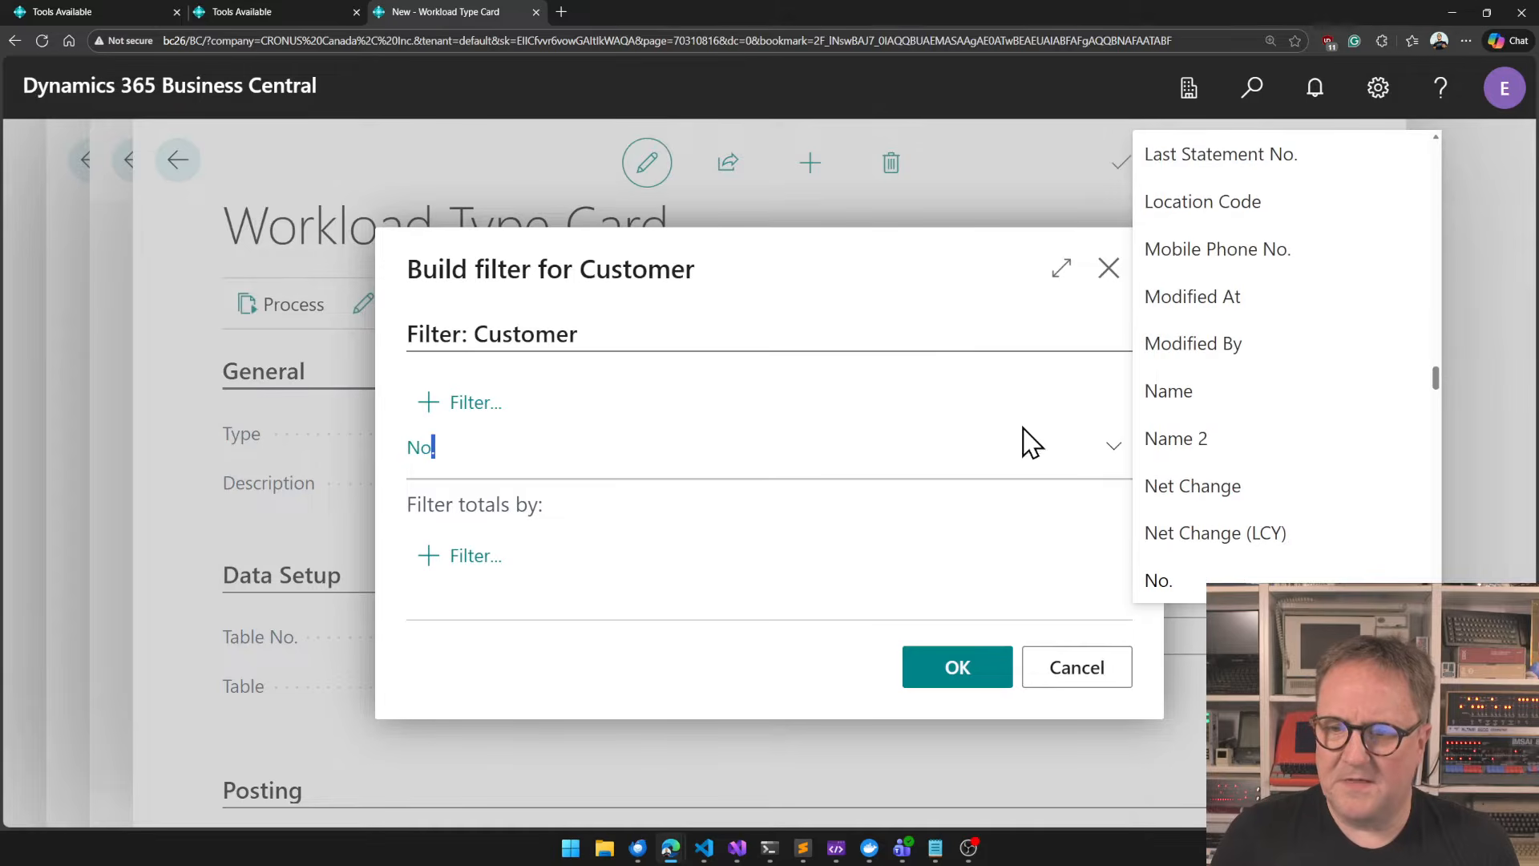
{"action": "left_click", "coordinate": [1176, 583]}
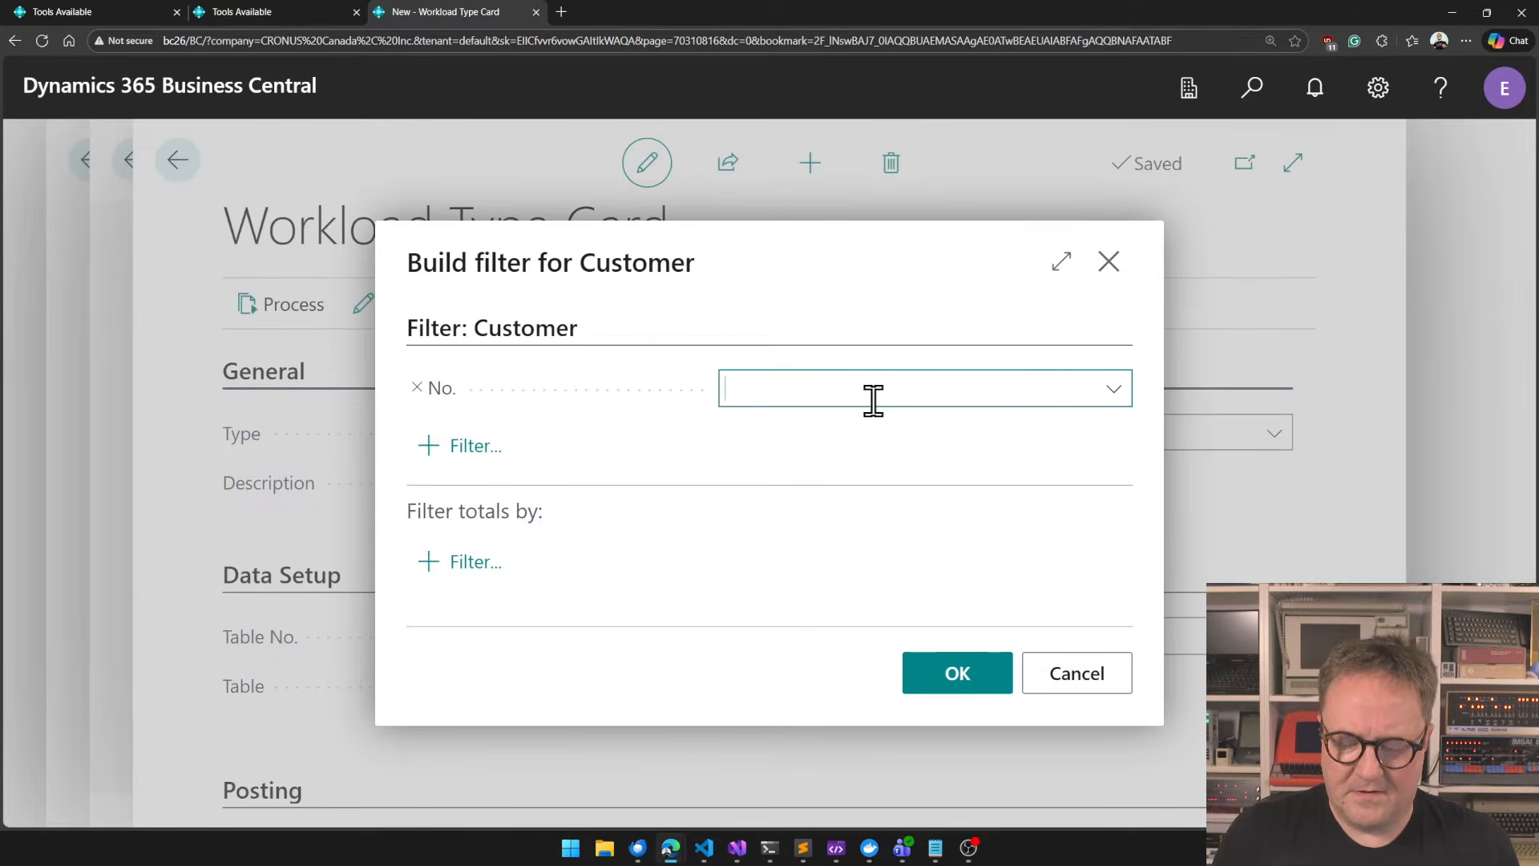
Limit the Customer No. filter to 10000..30000 and apply it to the workload type.
{"action": "type", "text": "10000."}
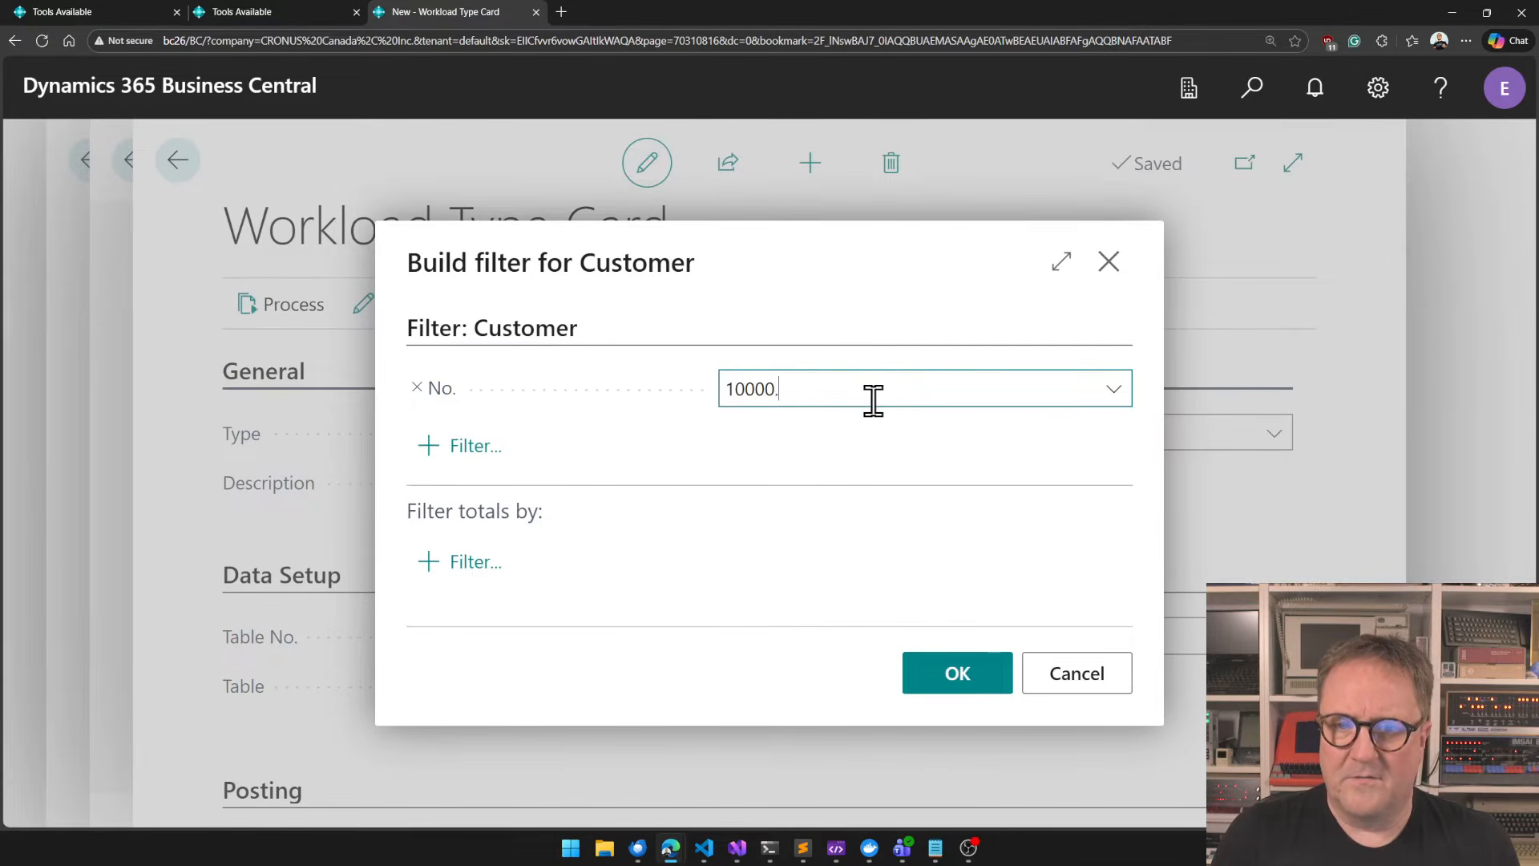
{"action": "type", "text": ".3000"}
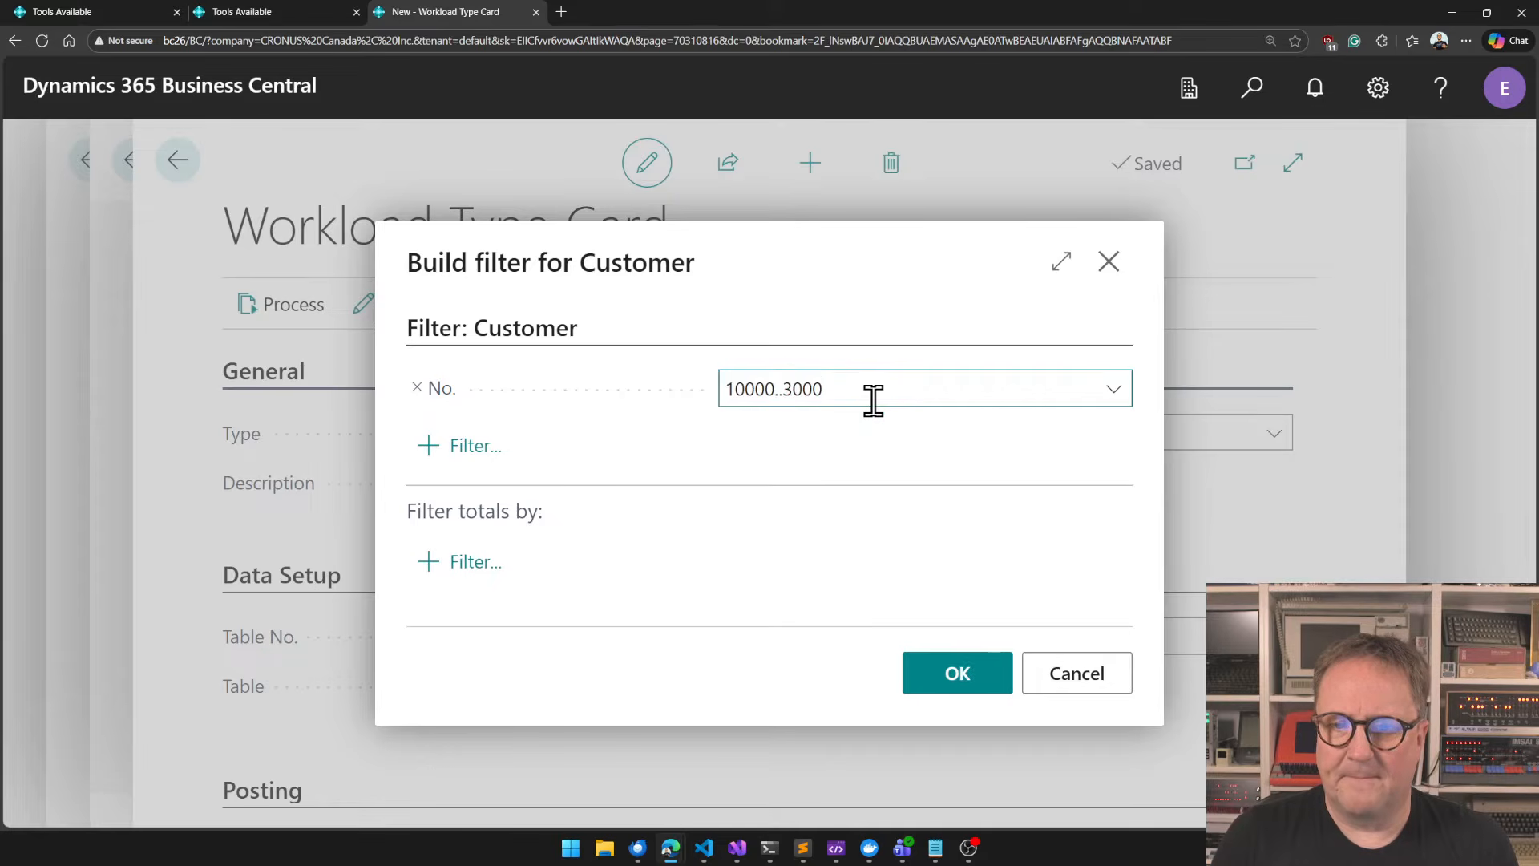
{"action": "key", "text": "Tab"}
{"action": "key", "text": "shift+Tab"}
{"action": "key", "text": "End"}
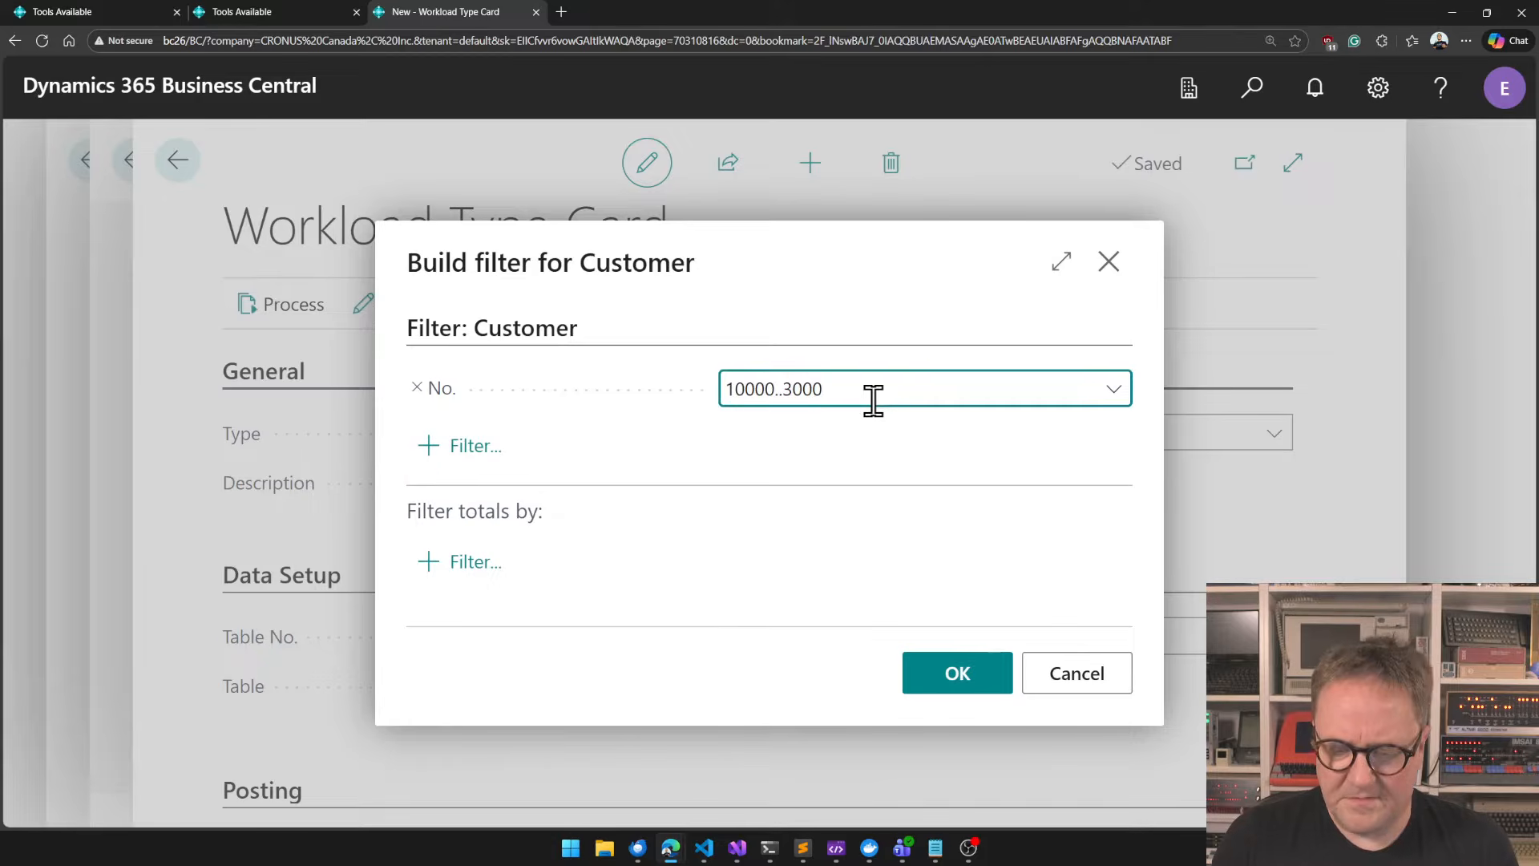
{"action": "type", "text": "0"}
{"action": "key", "text": "Tab"}
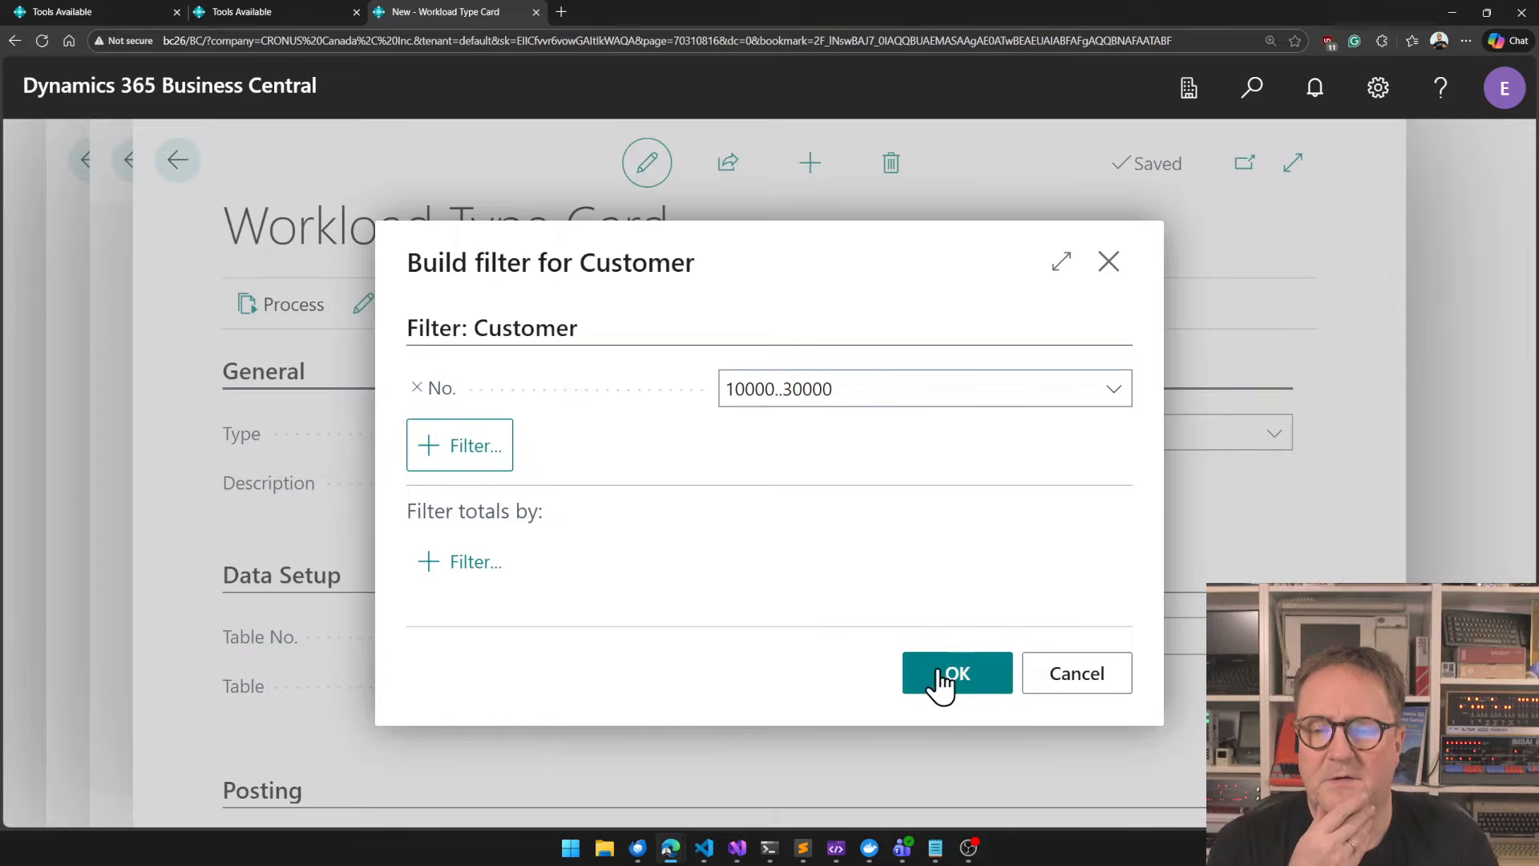
{"action": "left_click", "coordinate": [941, 681]}
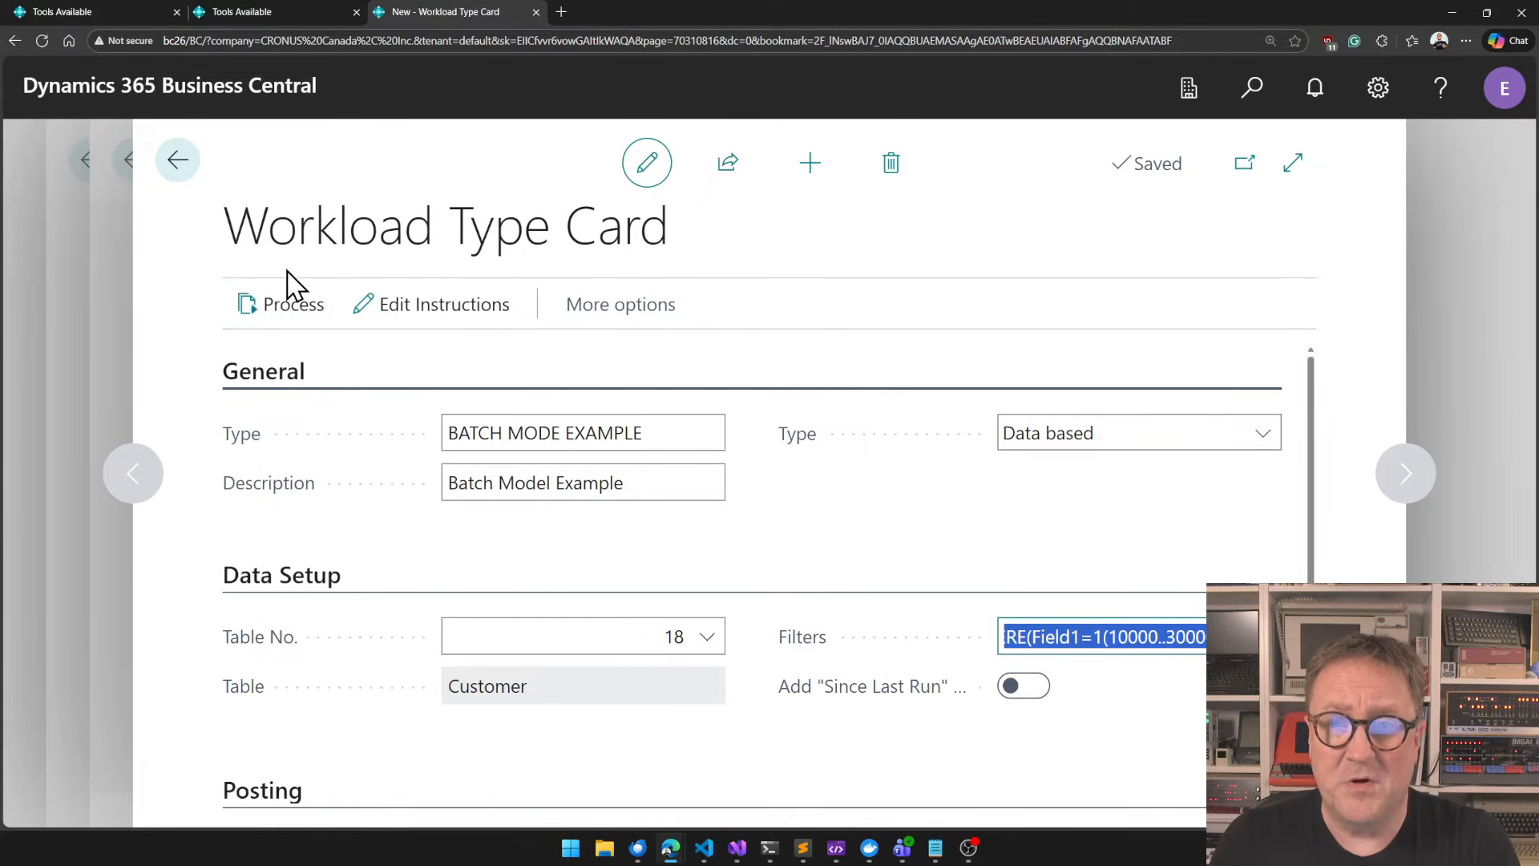
{"action": "left_click", "coordinate": [784, 564]}
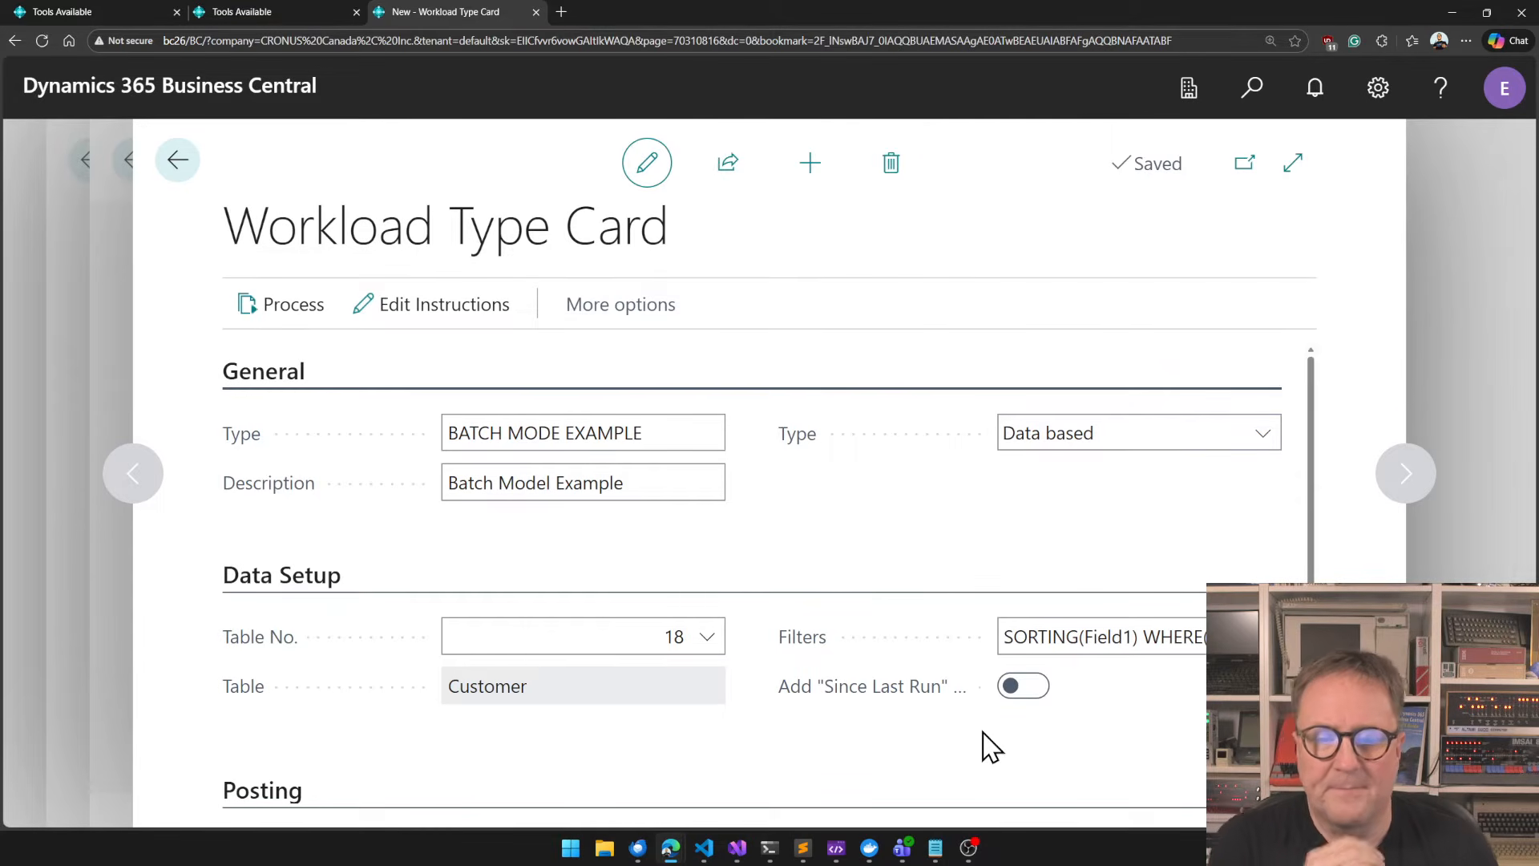
Start the workload type's instructions with "Given a customer, please set the customer posting group to BIG if the customer's balance is more than 10000".
{"action": "left_click", "coordinate": [443, 320]}
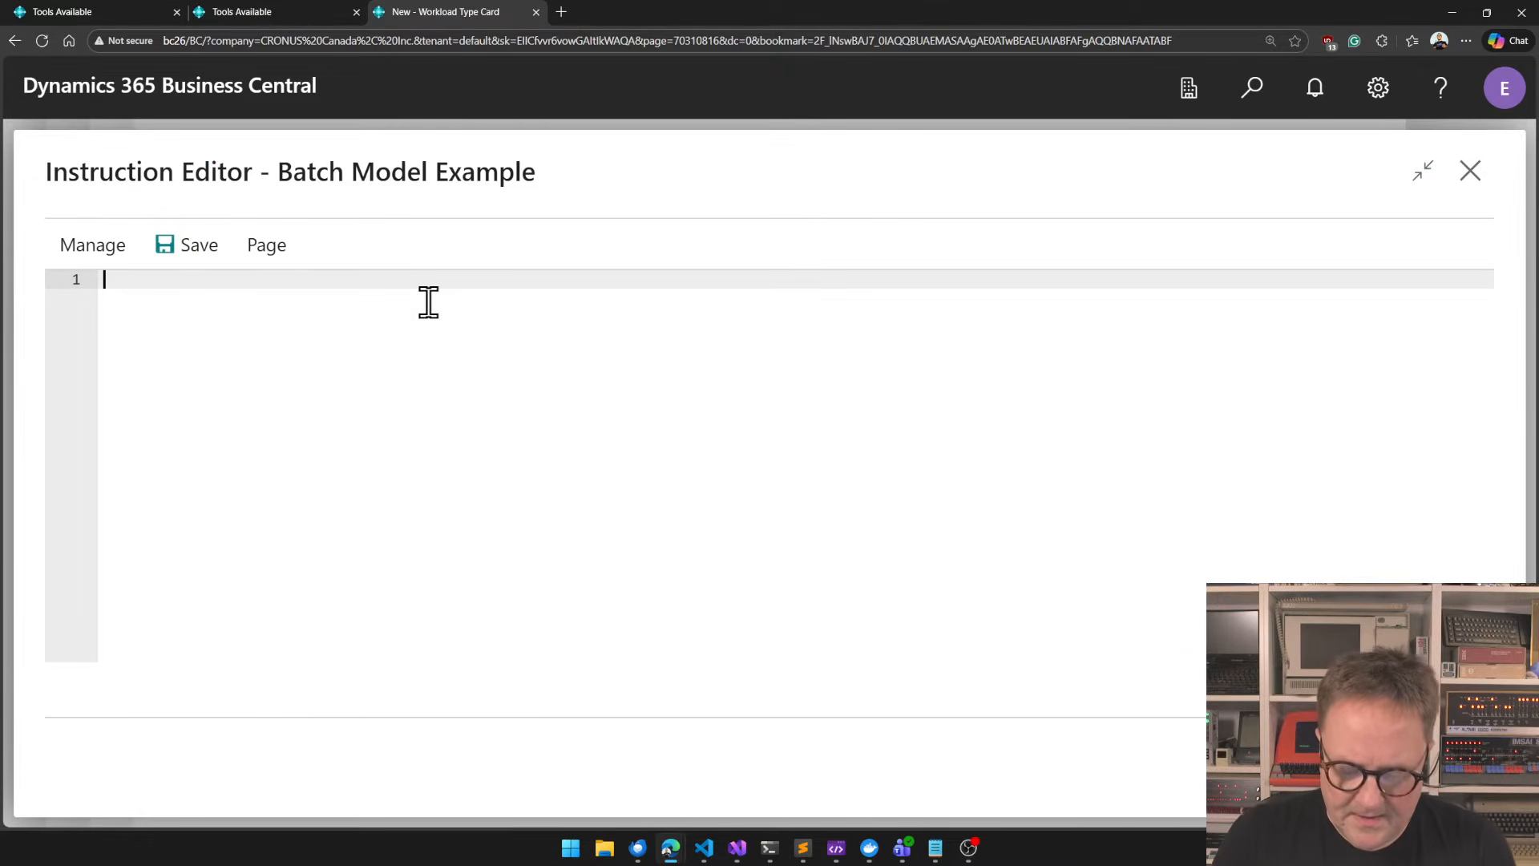
{"action": "type", "text": "Given a customer"}
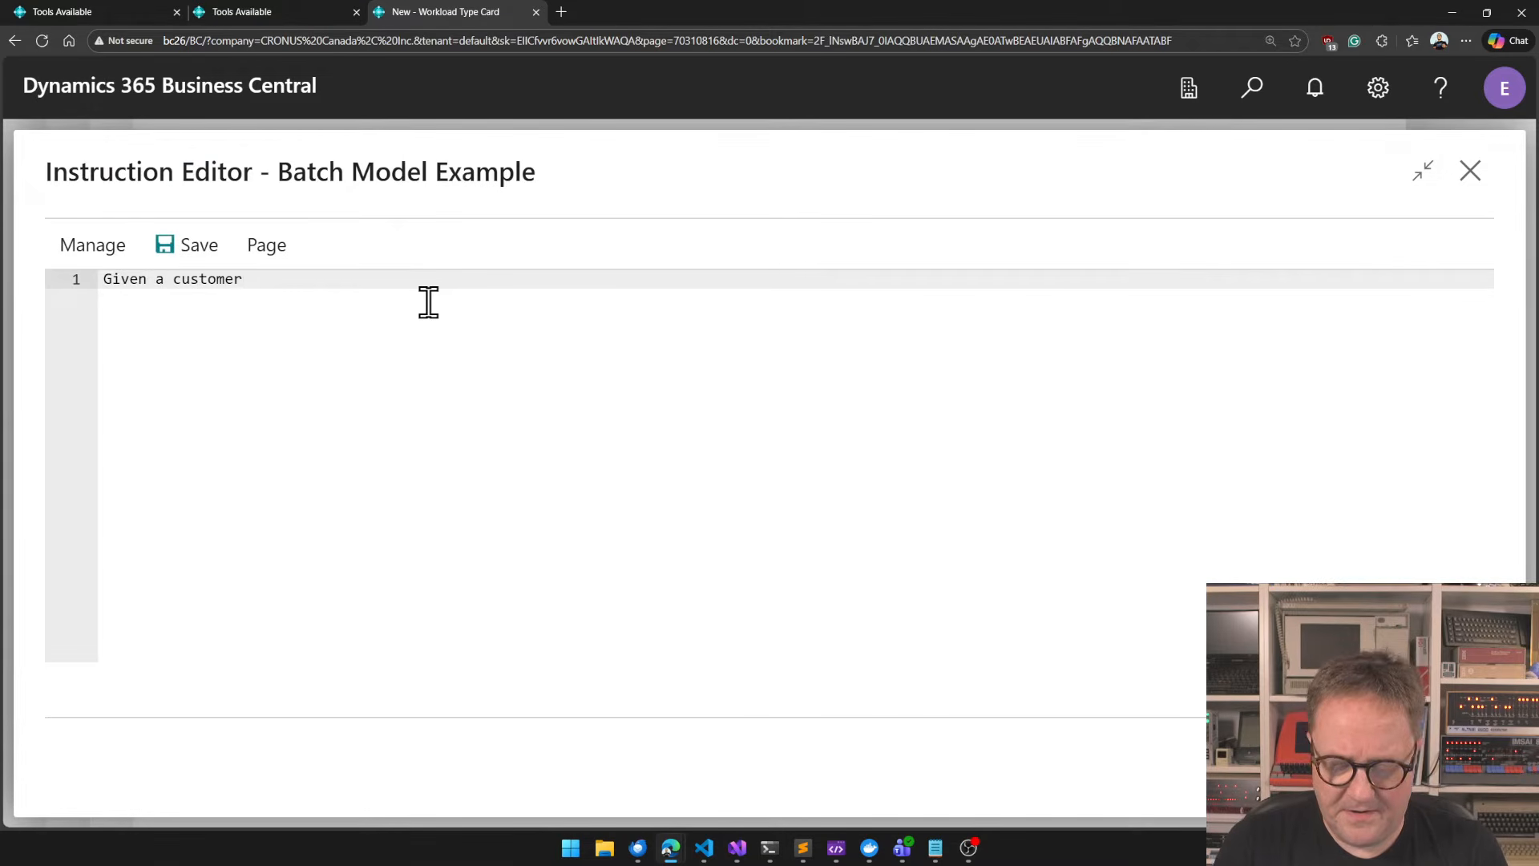
{"action": "type", "text": ", "}
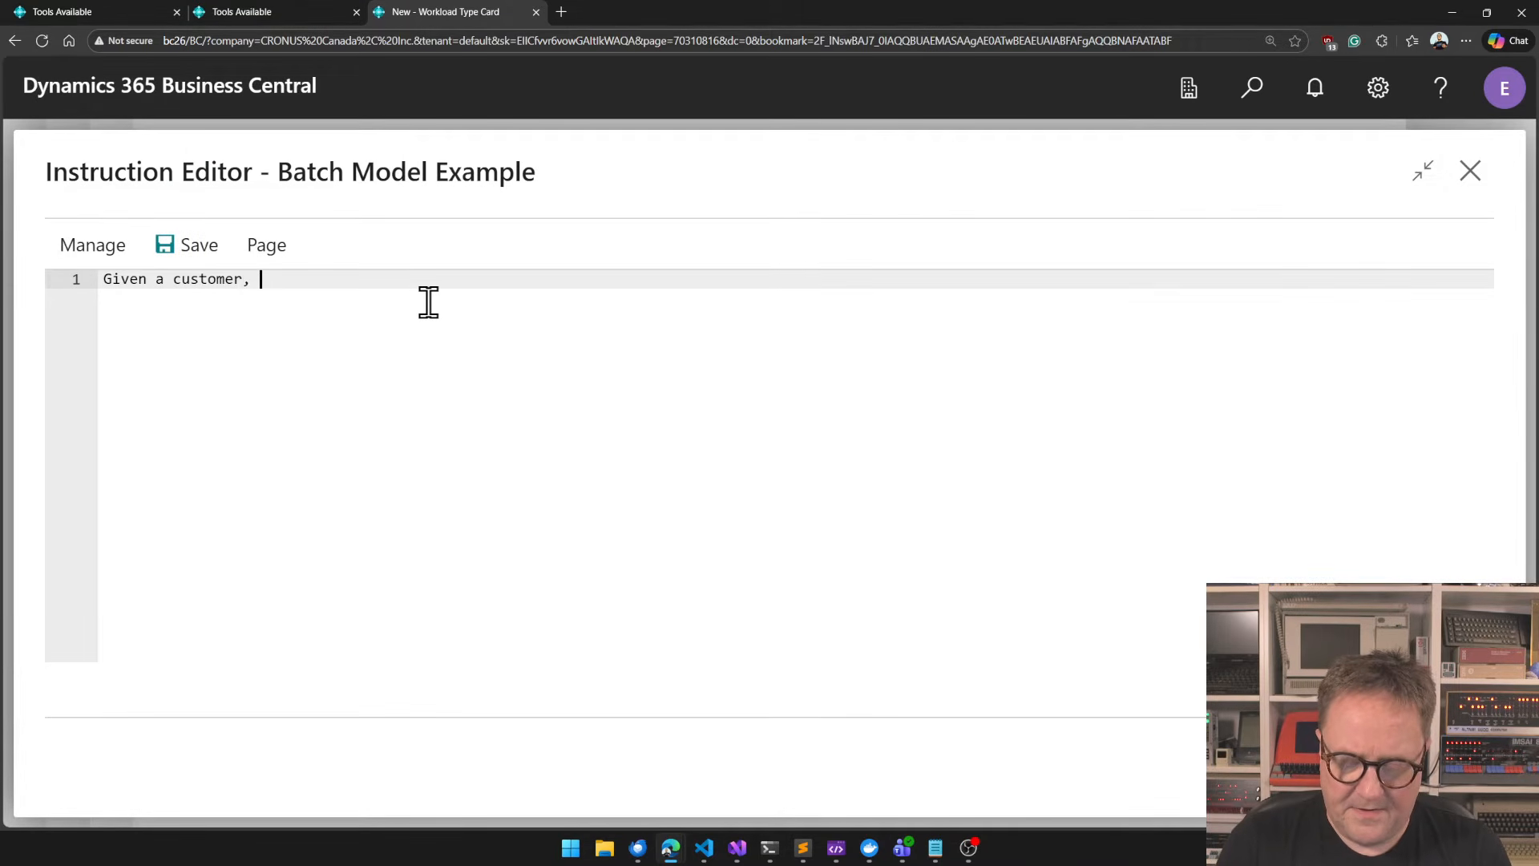
{"action": "type", "text": "pleas"}
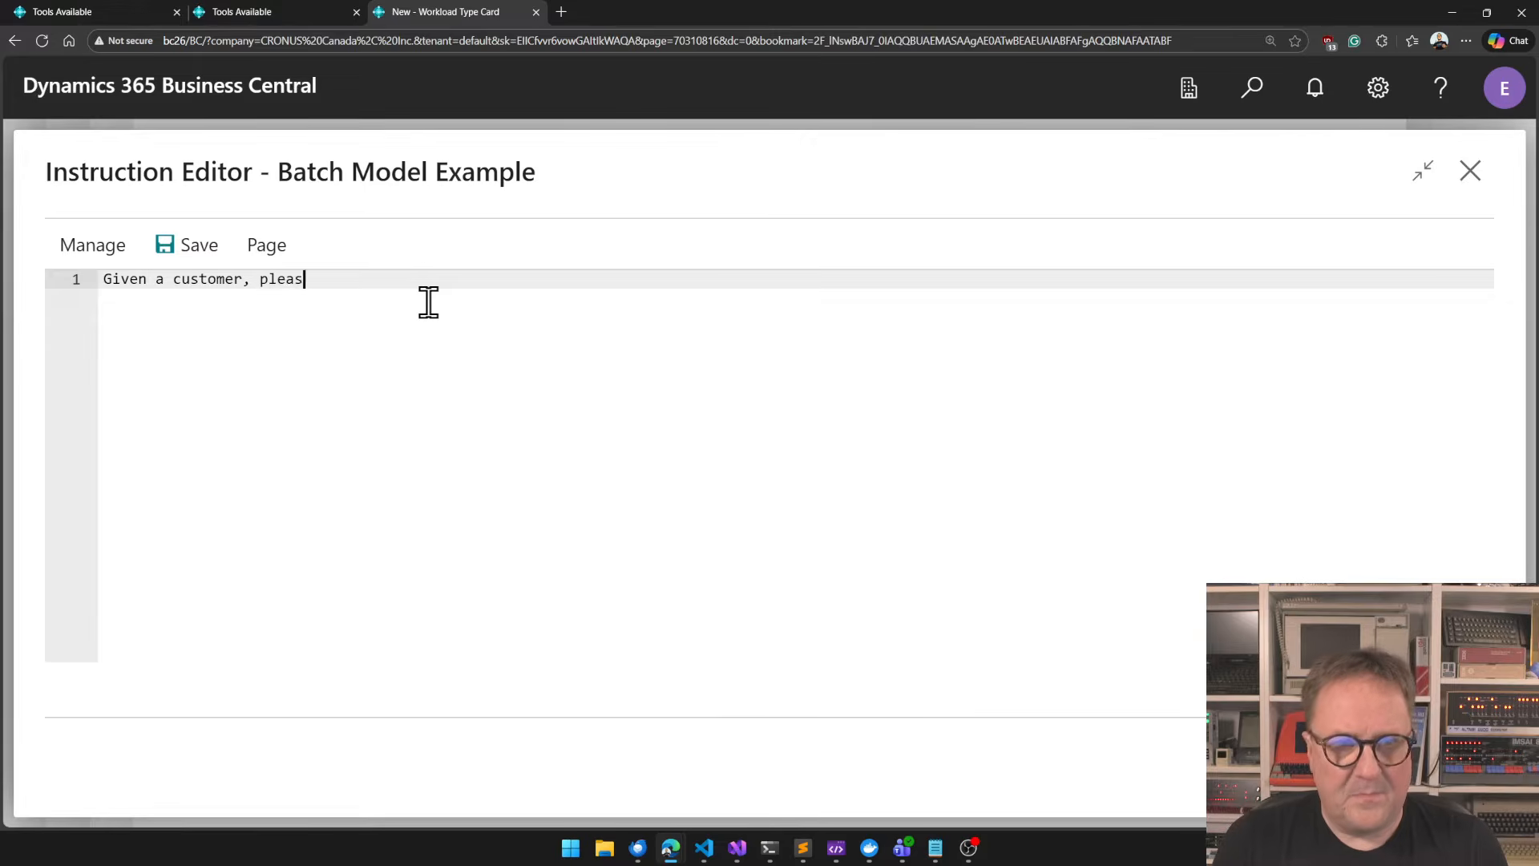
{"action": "type", "text": "e set the customer posting gru"}
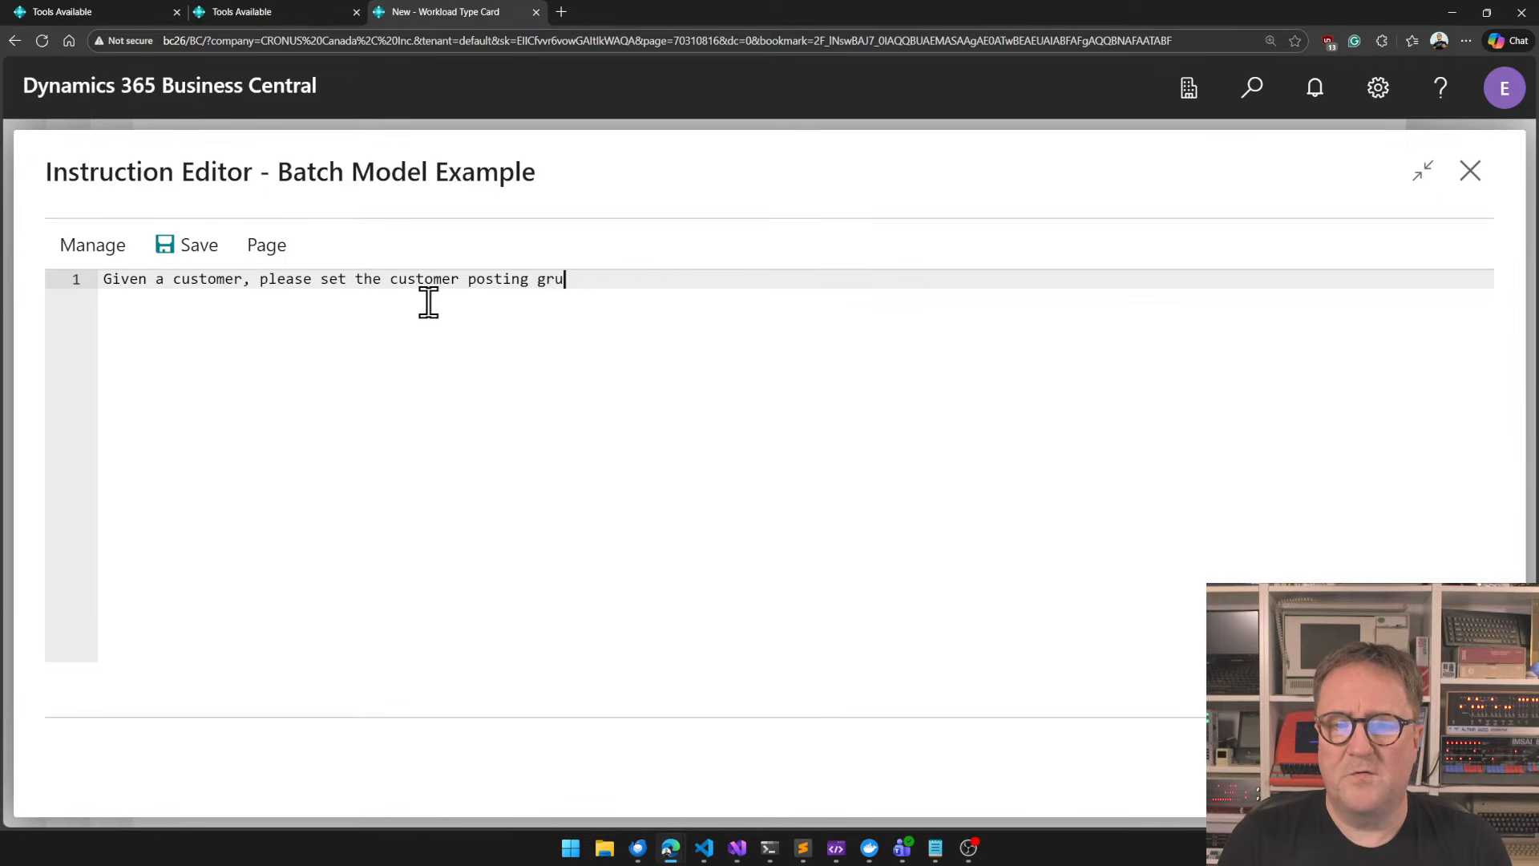
{"action": "key", "text": "BackSpace"}
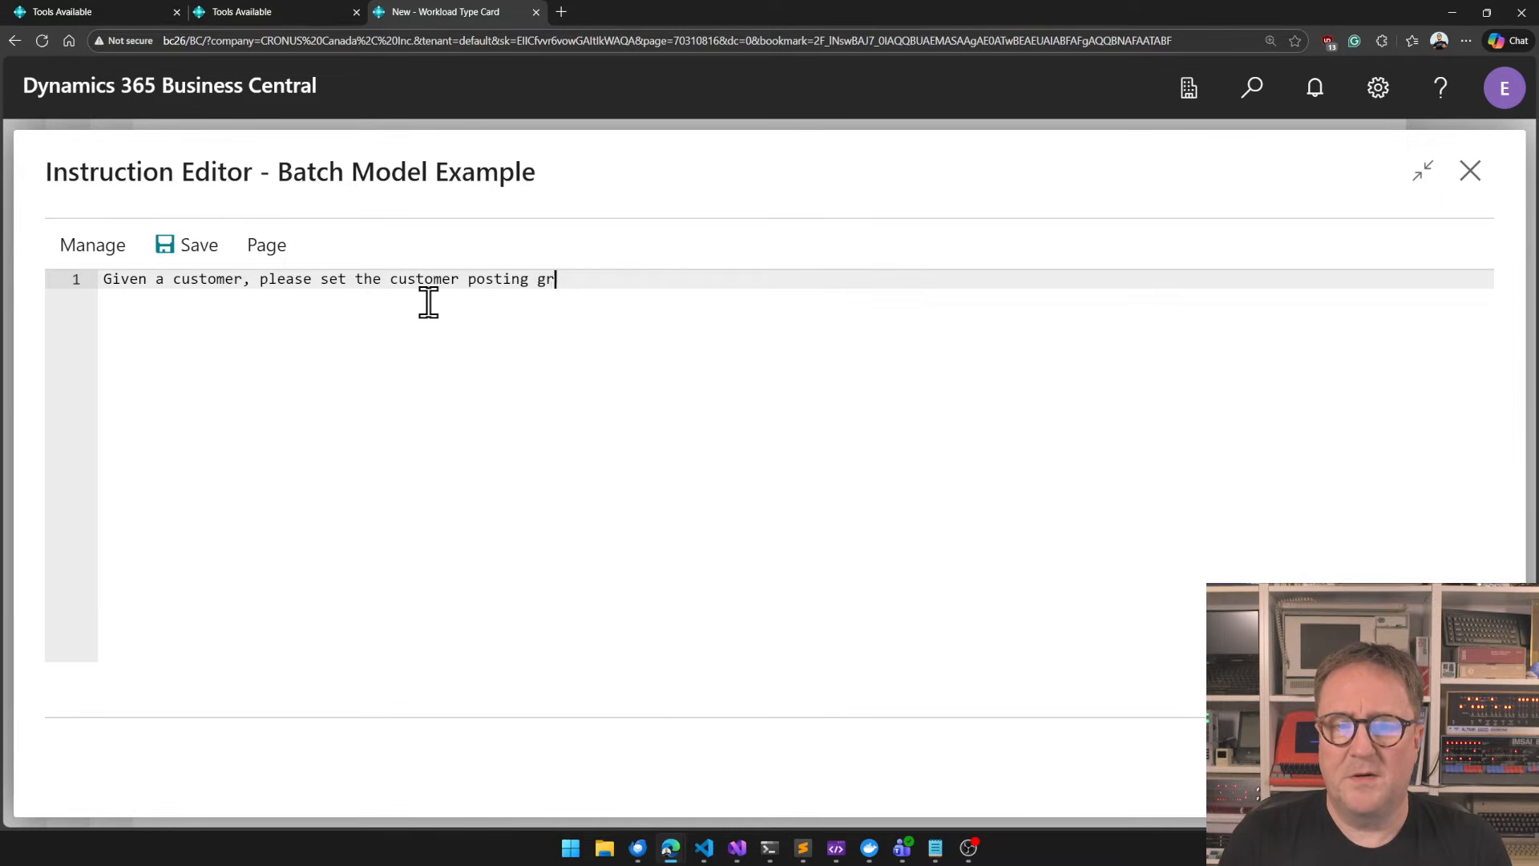
{"action": "type", "text": "oup to BIG if the"}
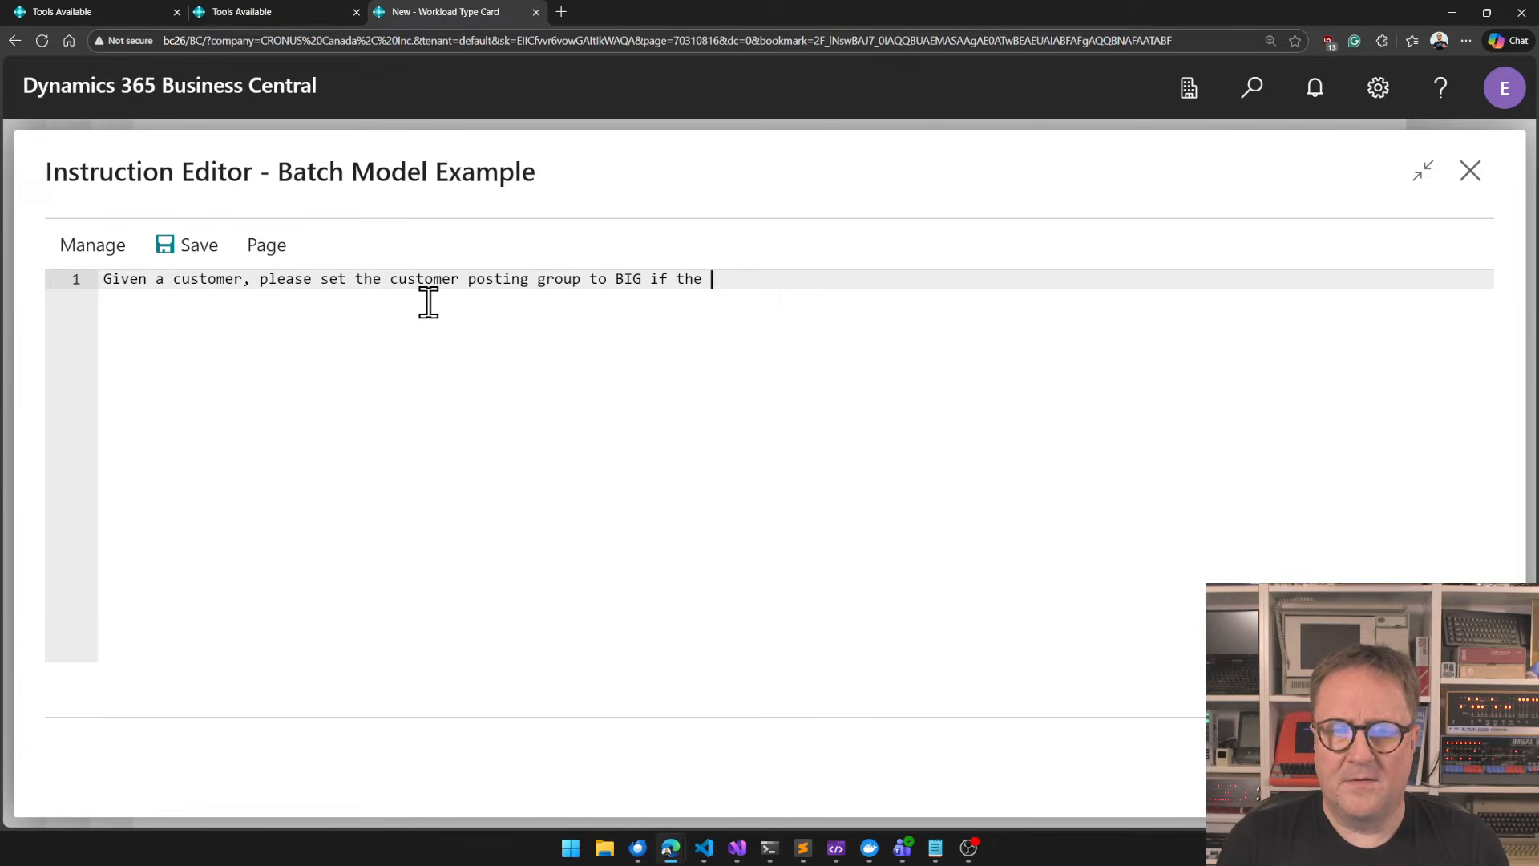
{"action": "type", "text": "customer's balan"}
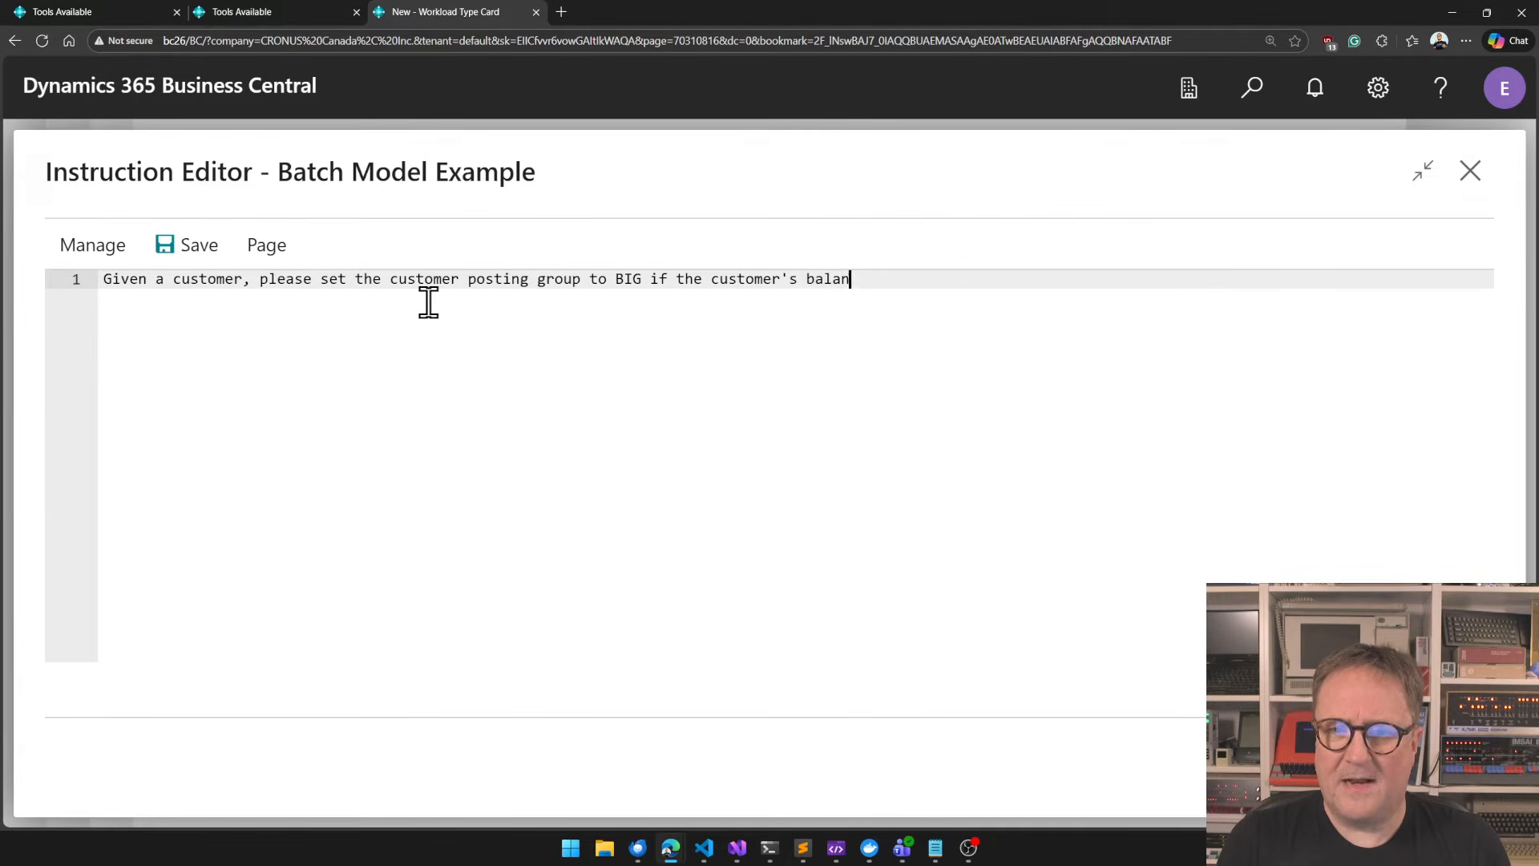
{"action": "type", "text": "ce is mor"}
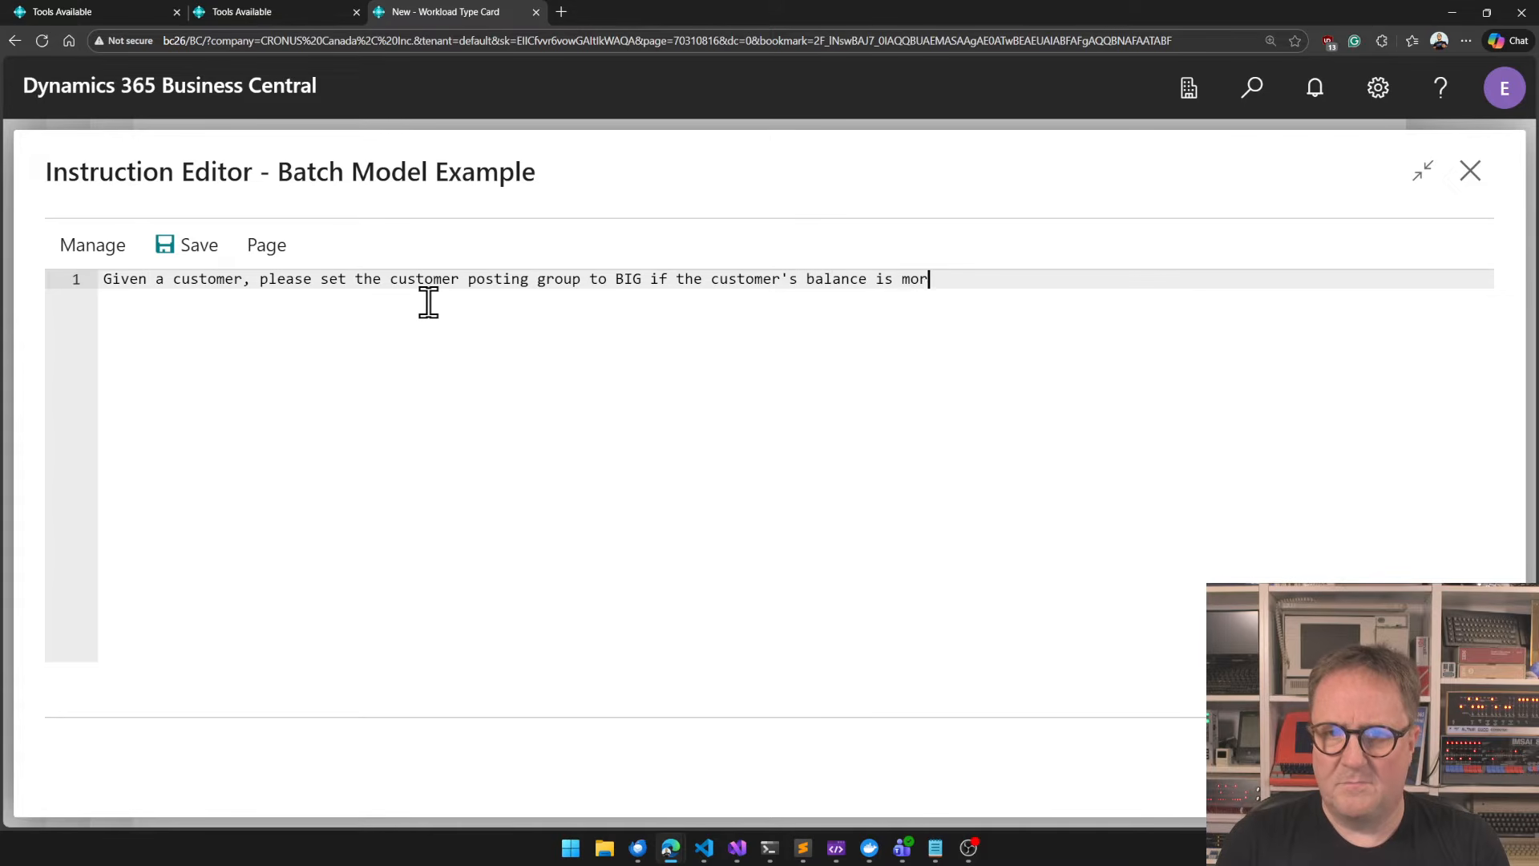
{"action": "type", "text": "e than 5000"}
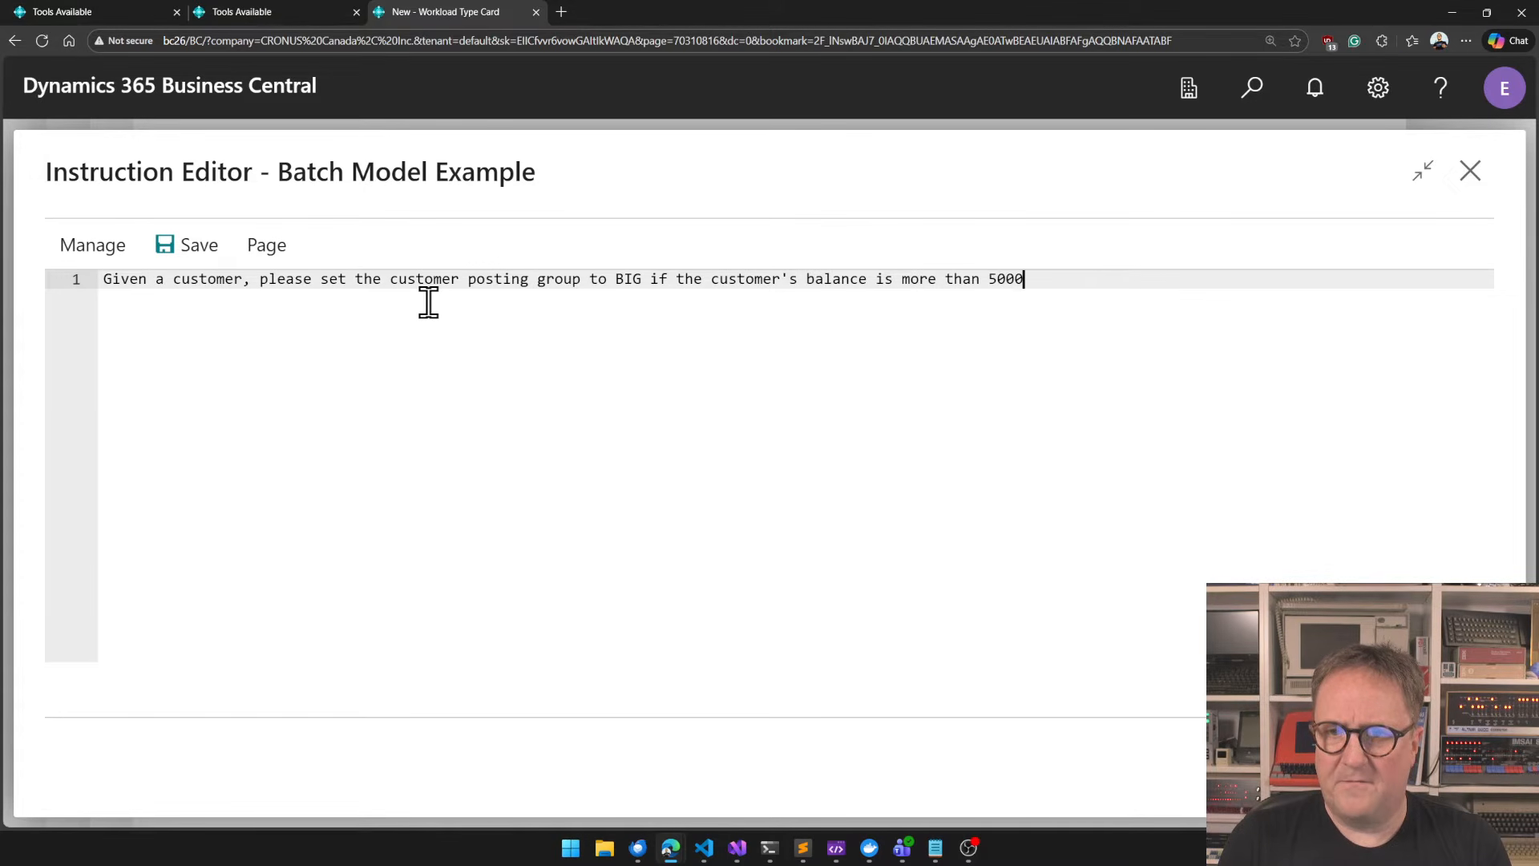
{"action": "key", "text": "BackSpace"}
{"action": "key", "text": "BackSpace"}
{"action": "key", "text": "BackSpace"}
{"action": "key", "text": "BackSpace"}
{"action": "type", "text": "10000"}
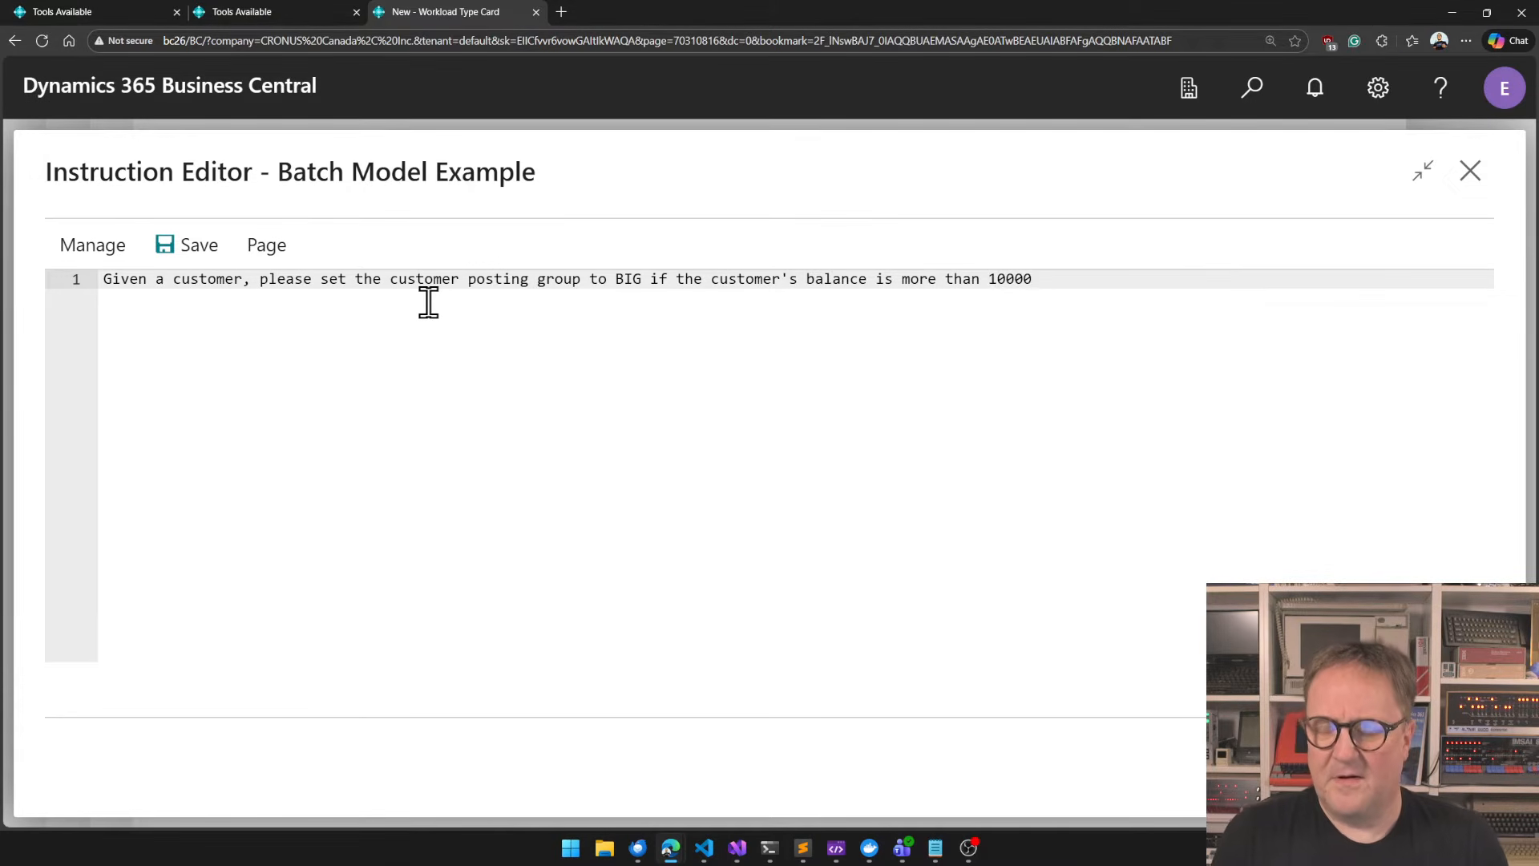
{"action": "type", "text": ", otherwis"}
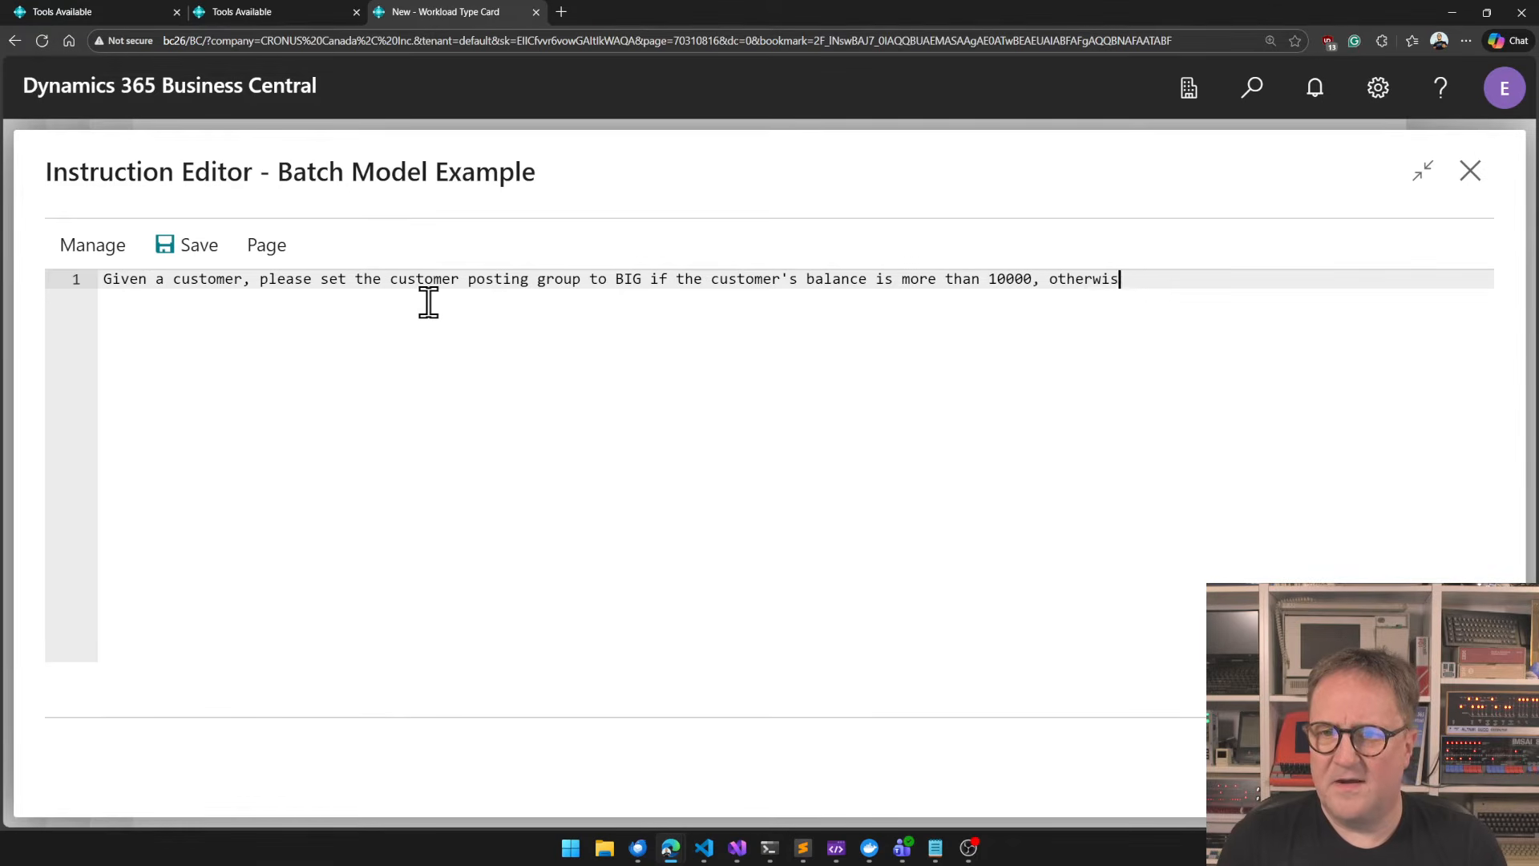
{"action": "type", "text": "e set"}
Complete the instruction with ", otherwise, set the posting group to SMALL.", save it, and close the instruction editor.
{"action": "key", "text": "BackSpace"}
{"action": "key", "text": "BackSpace"}
{"action": "key", "text": "BackSpace"}
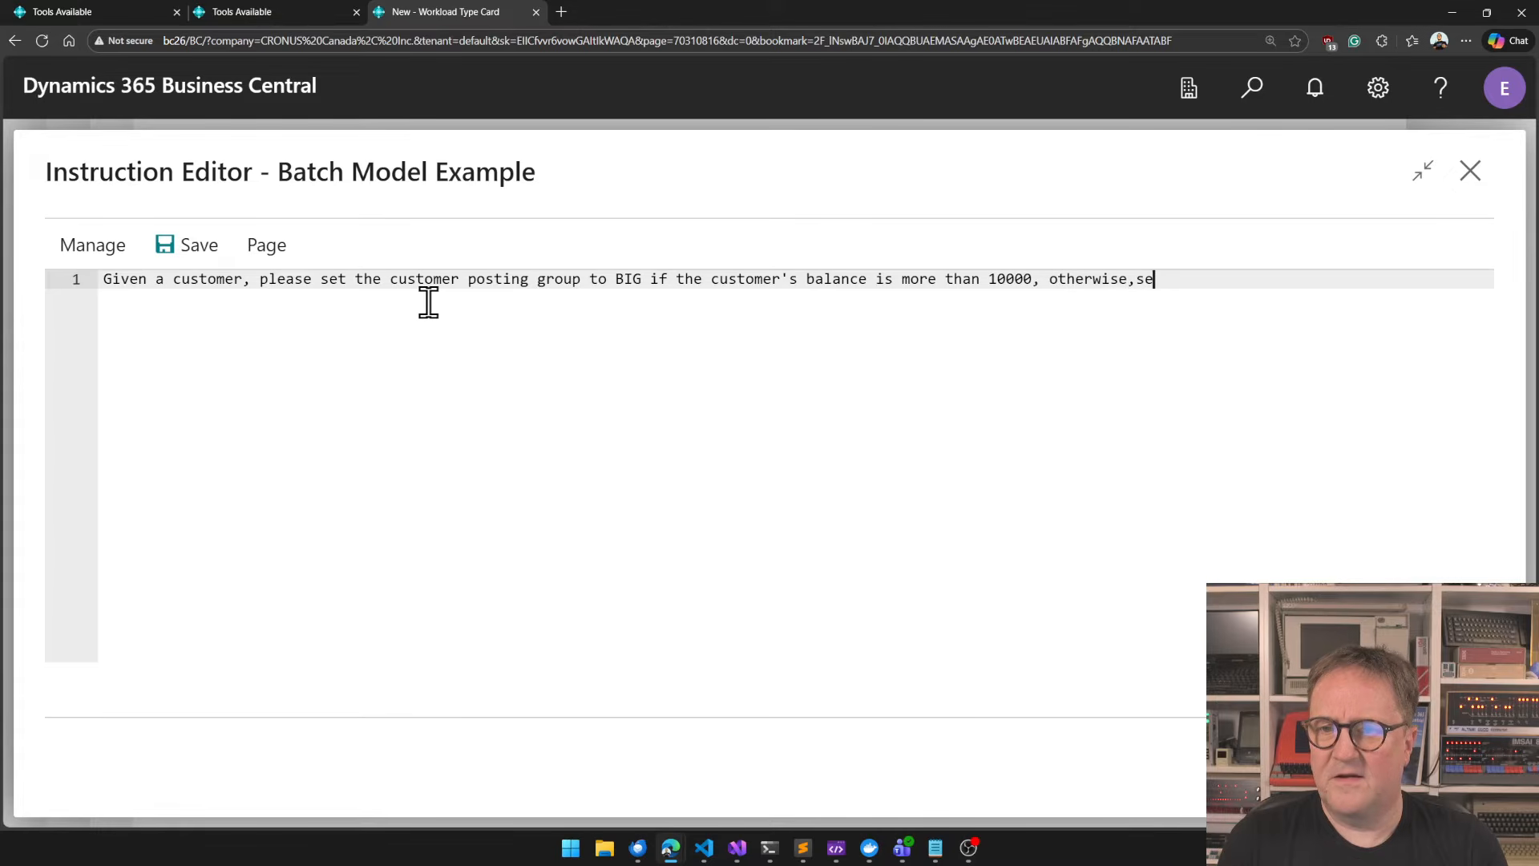
{"action": "type", "text": "s"}
{"action": "type", "text": "et the psoting"}
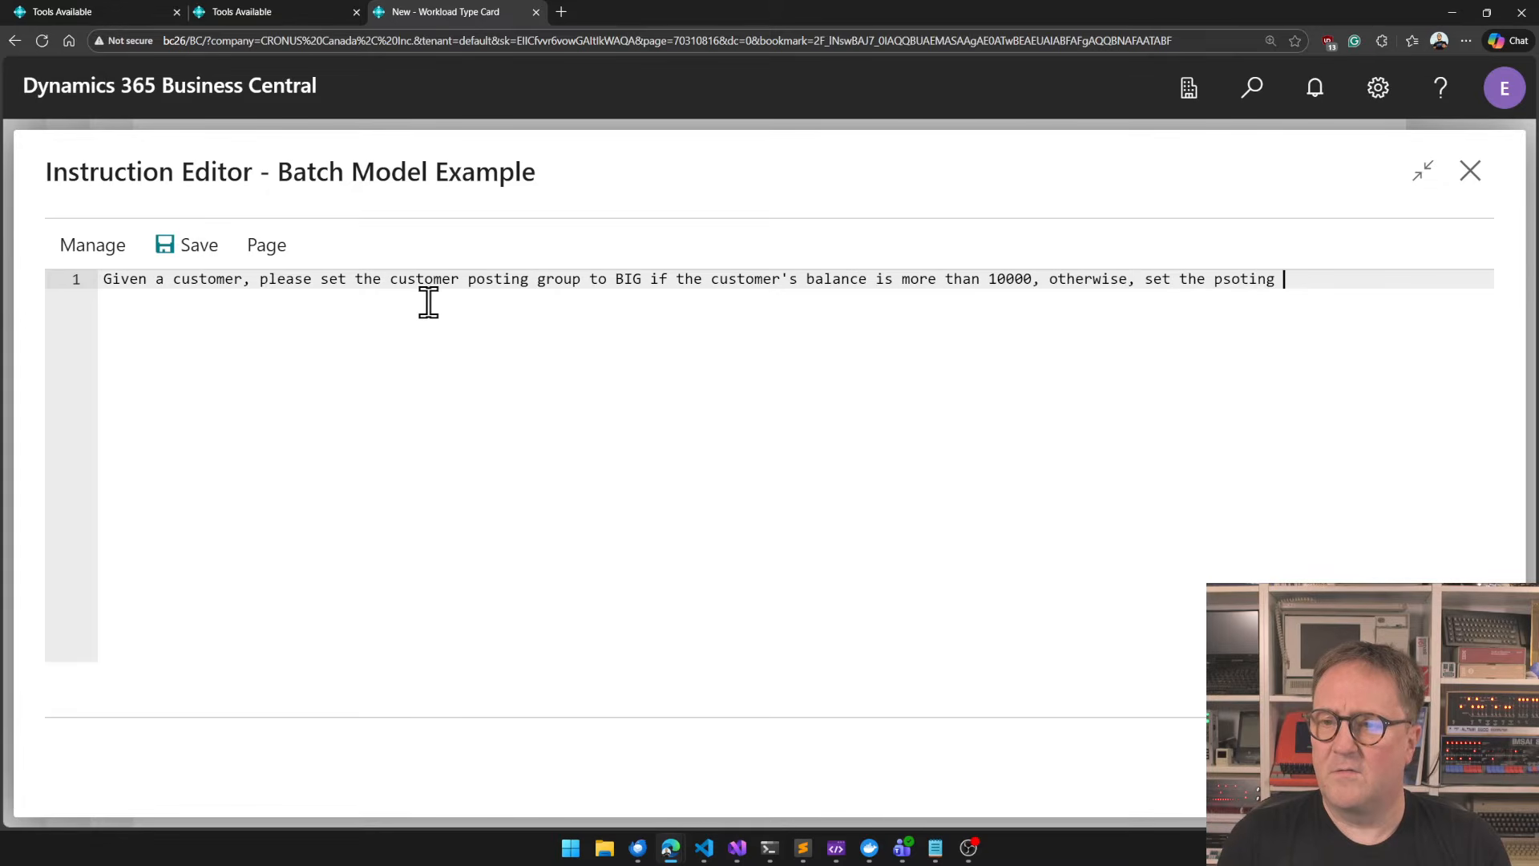
{"action": "key", "text": "BackSpace"}
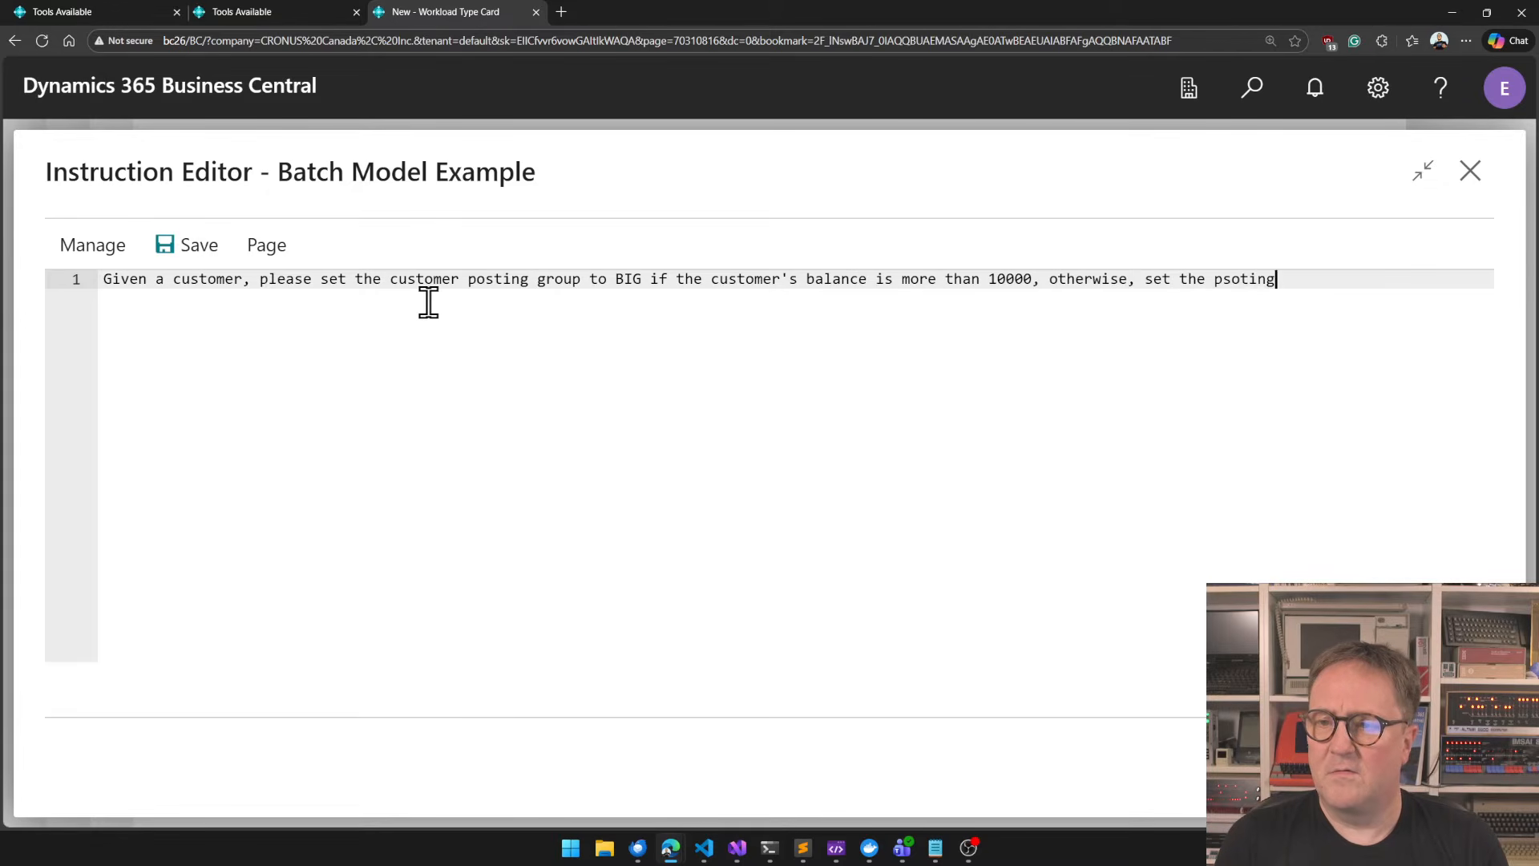
{"action": "key", "text": "ctrl+BackSpace"}
{"action": "type", "text": "posting group to sma"}
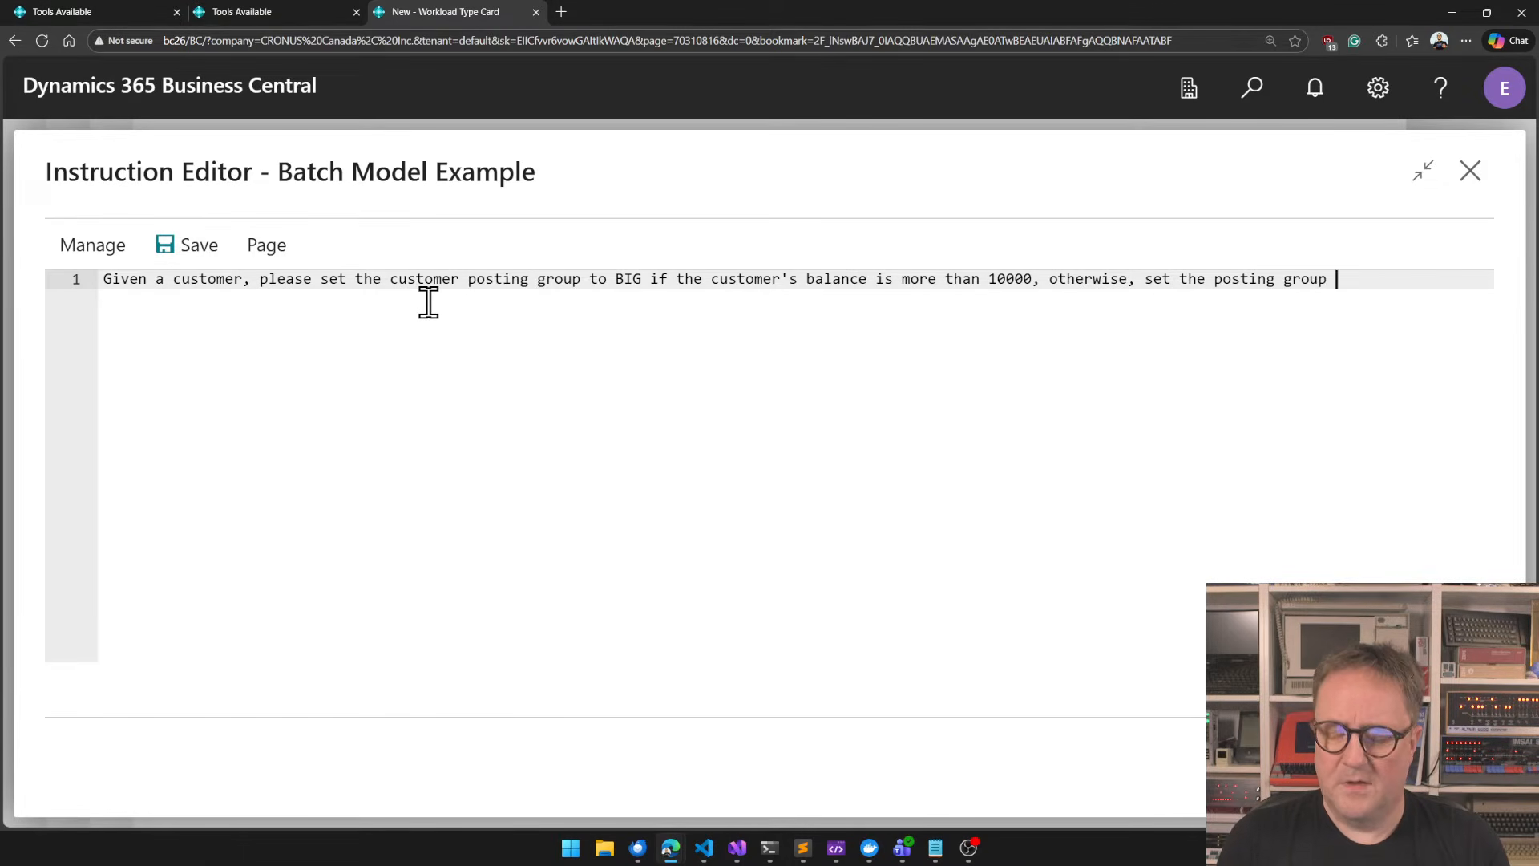
{"action": "key", "text": "BackSpace"}
{"action": "key", "text": "BackSpace"}
{"action": "key", "text": "BackSpace"}
{"action": "type", "text": "SMALL."}
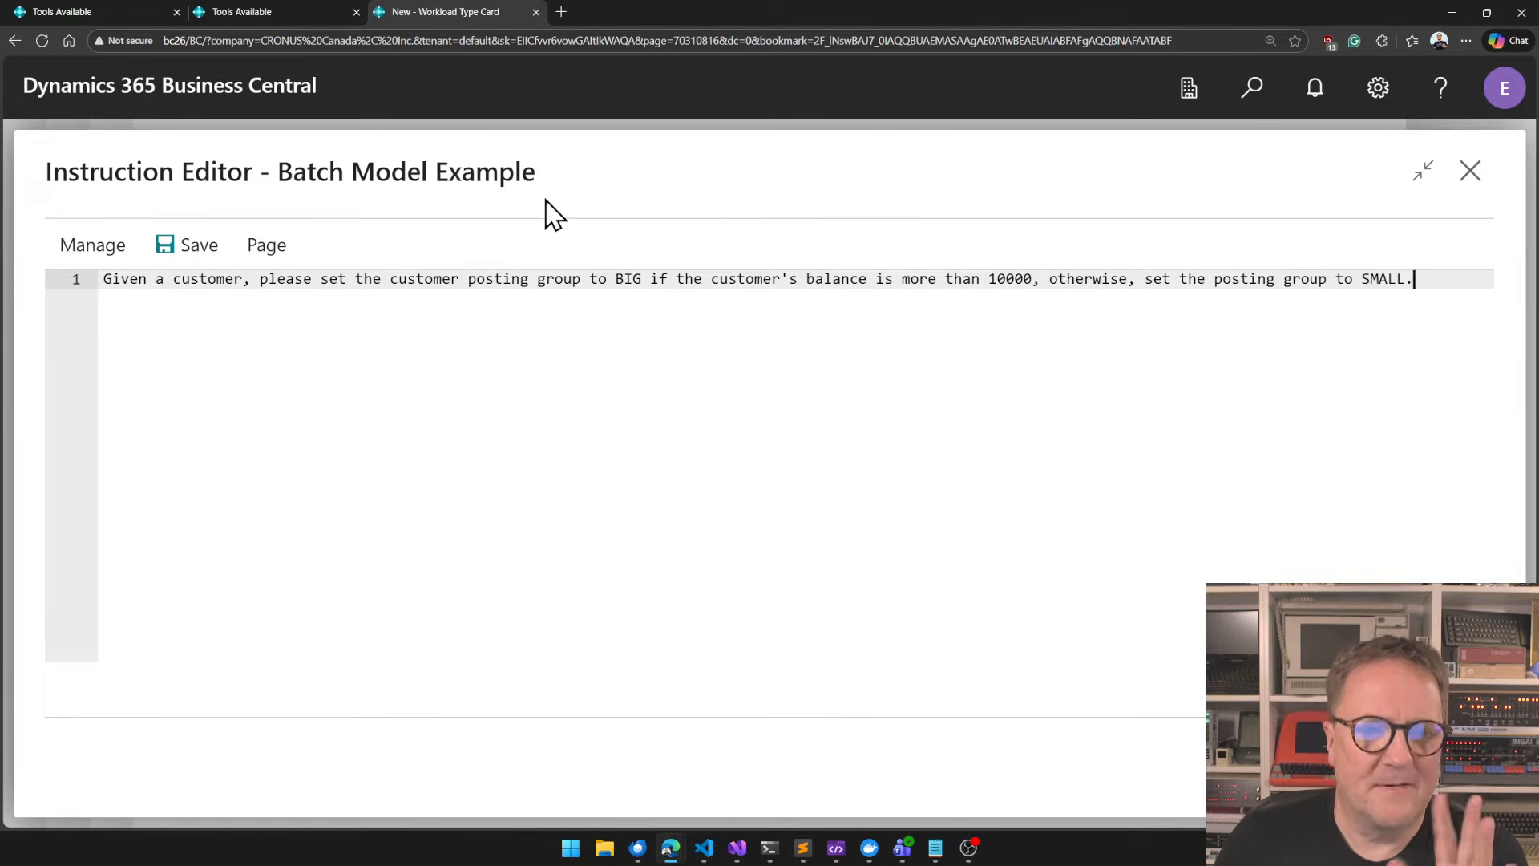
{"action": "left_click", "coordinate": [191, 250]}
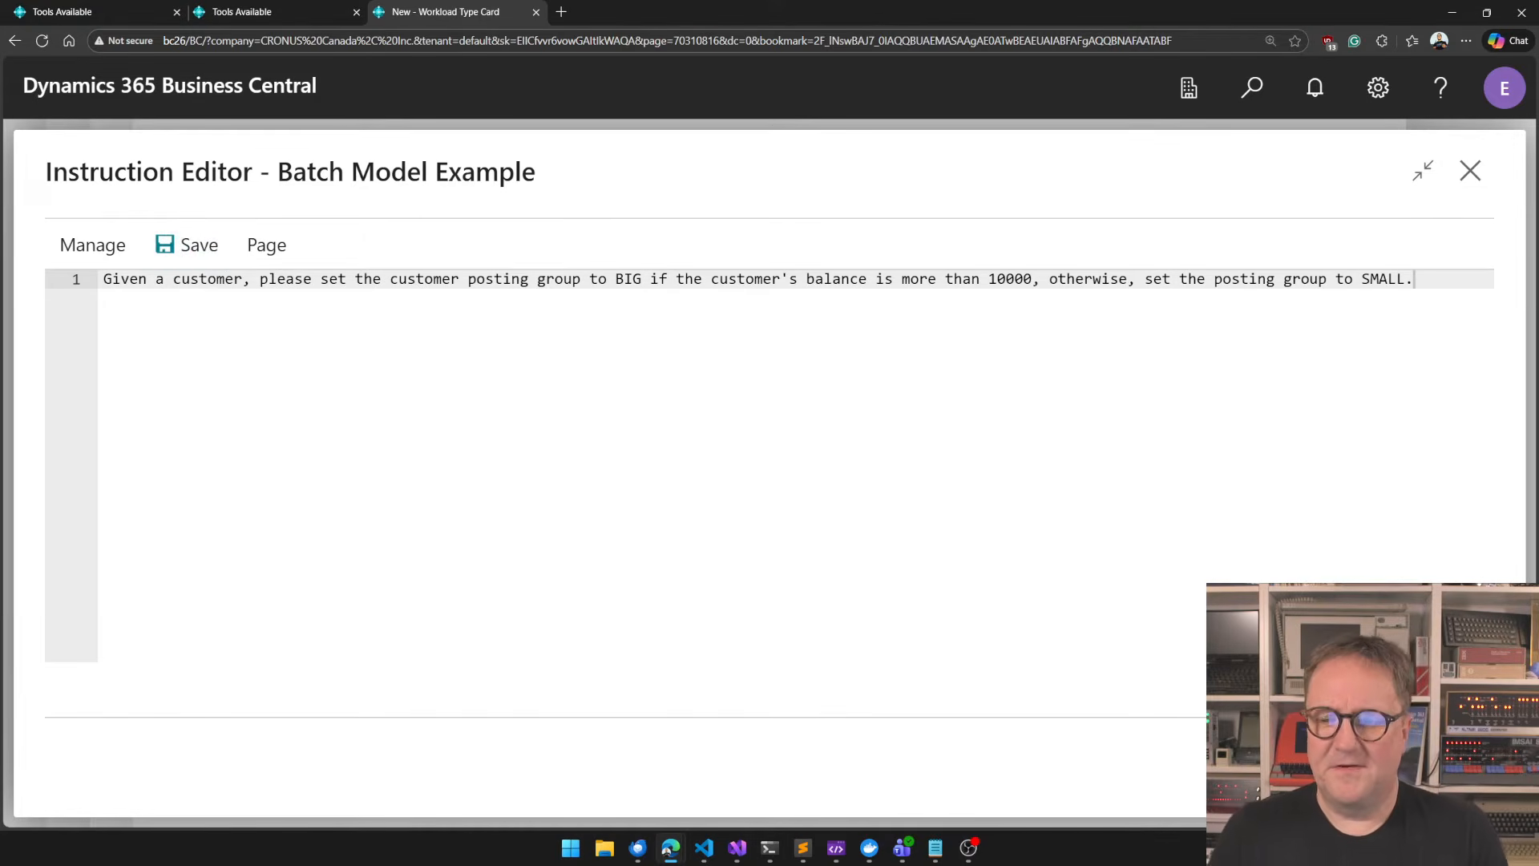
{"action": "left_click", "coordinate": [1446, 767]}
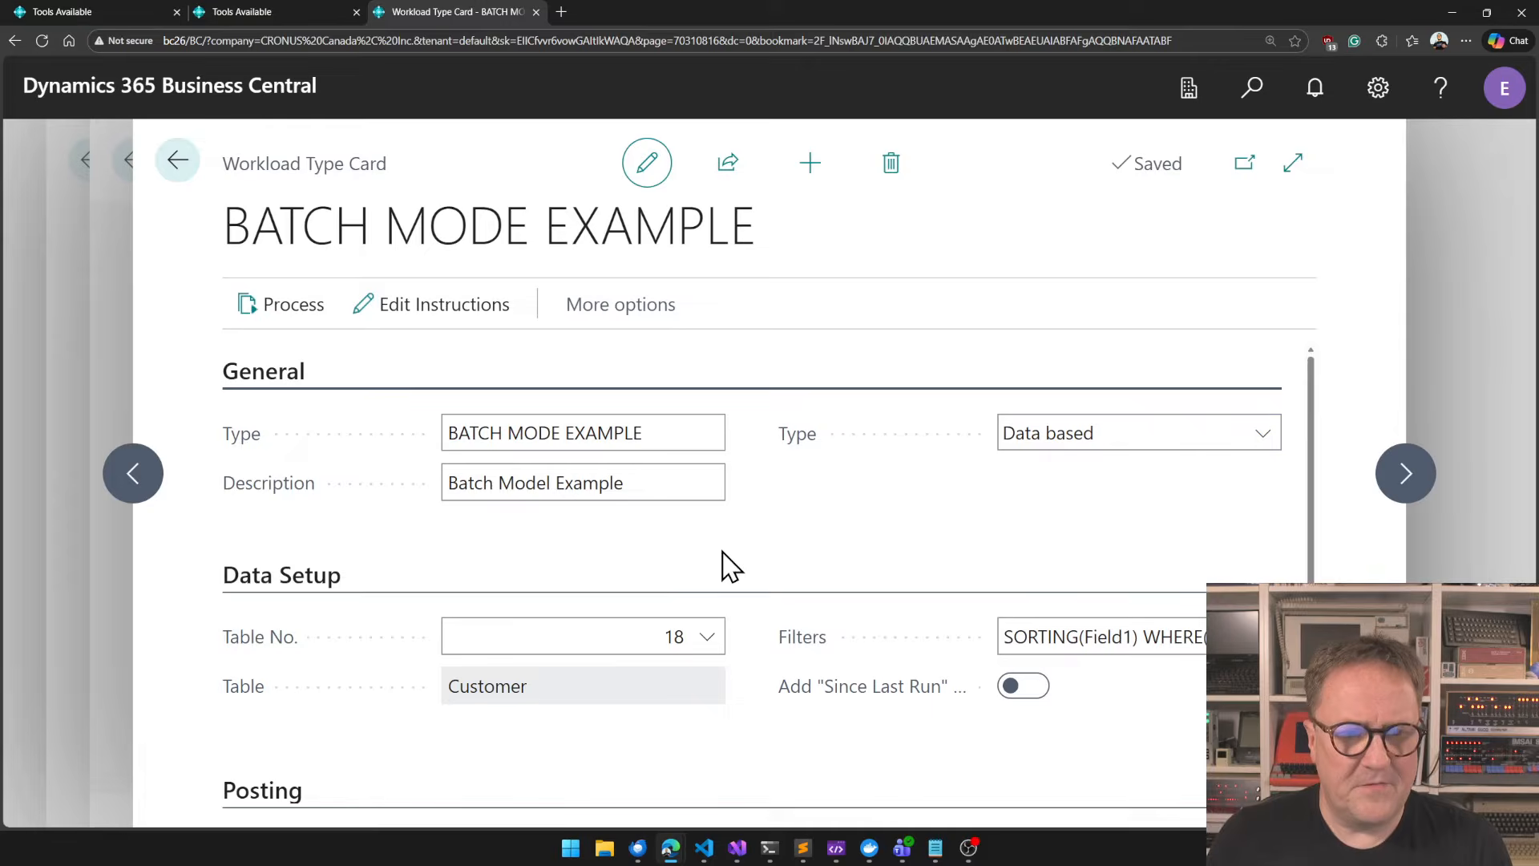
Reopen the BATCH MODE EXAMPLE card from the workload types list and set its Initial Agent to BATIS.
{"action": "key", "text": "Escape"}
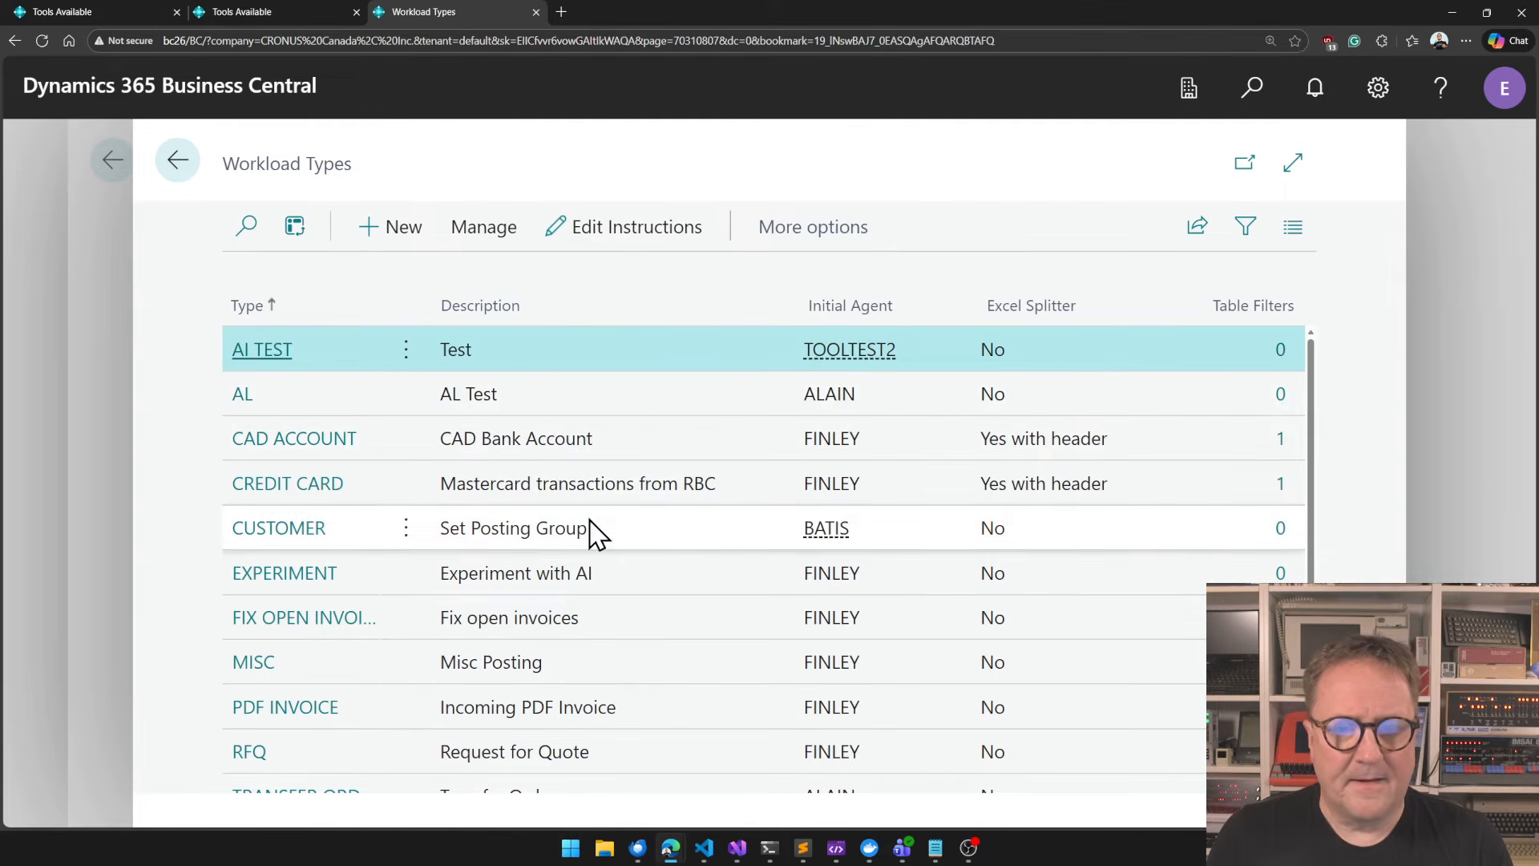
{"action": "scroll", "coordinate": [641, 597], "scroll_direction": "down", "scroll_amount": 3}
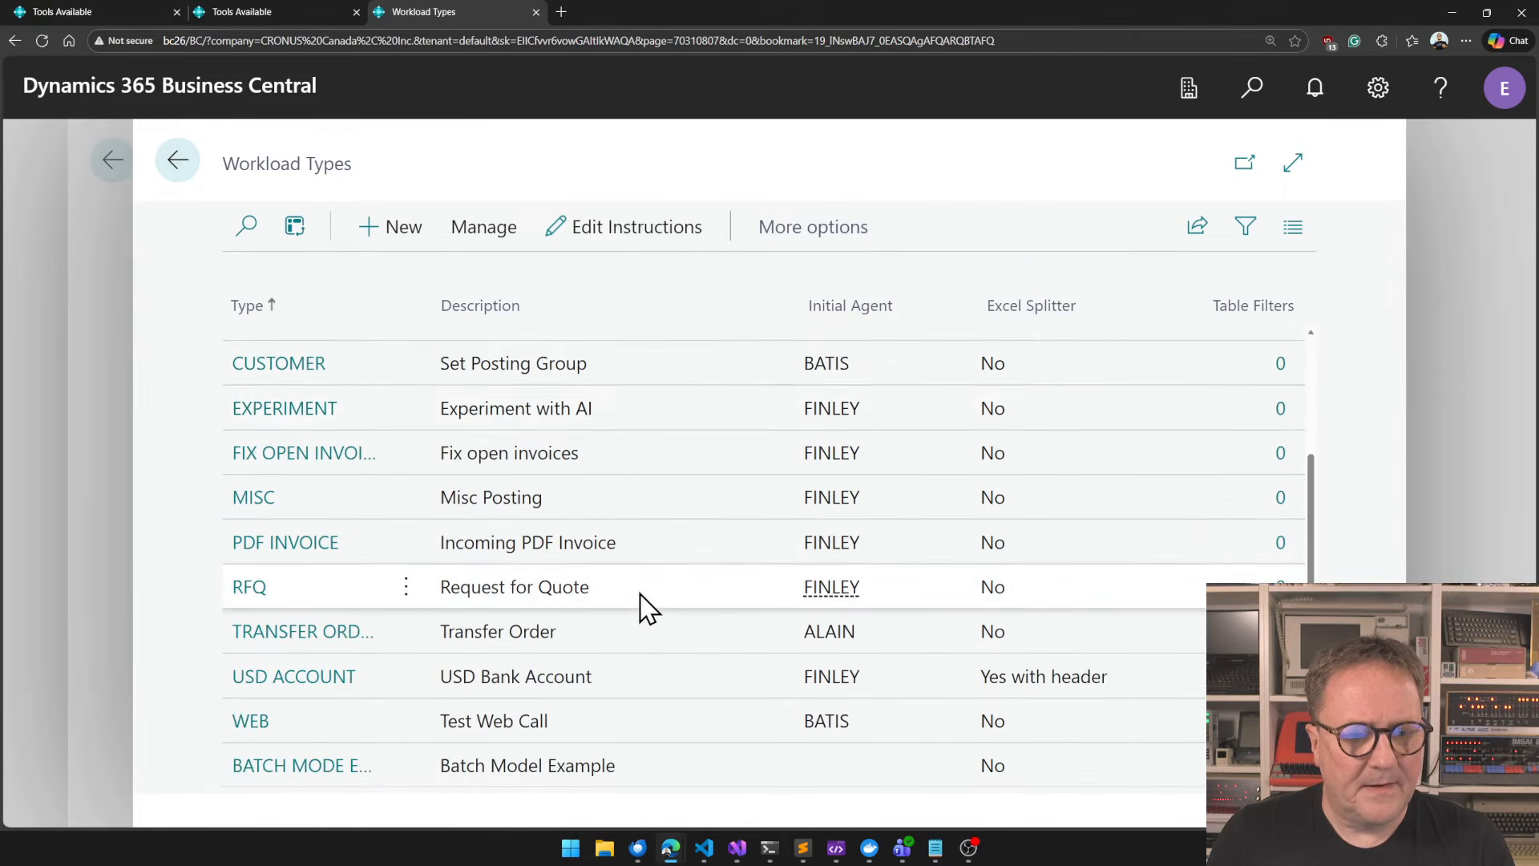
{"action": "left_click", "coordinate": [304, 768]}
{"action": "scroll", "coordinate": [785, 746], "scroll_direction": "down", "scroll_amount": 5}
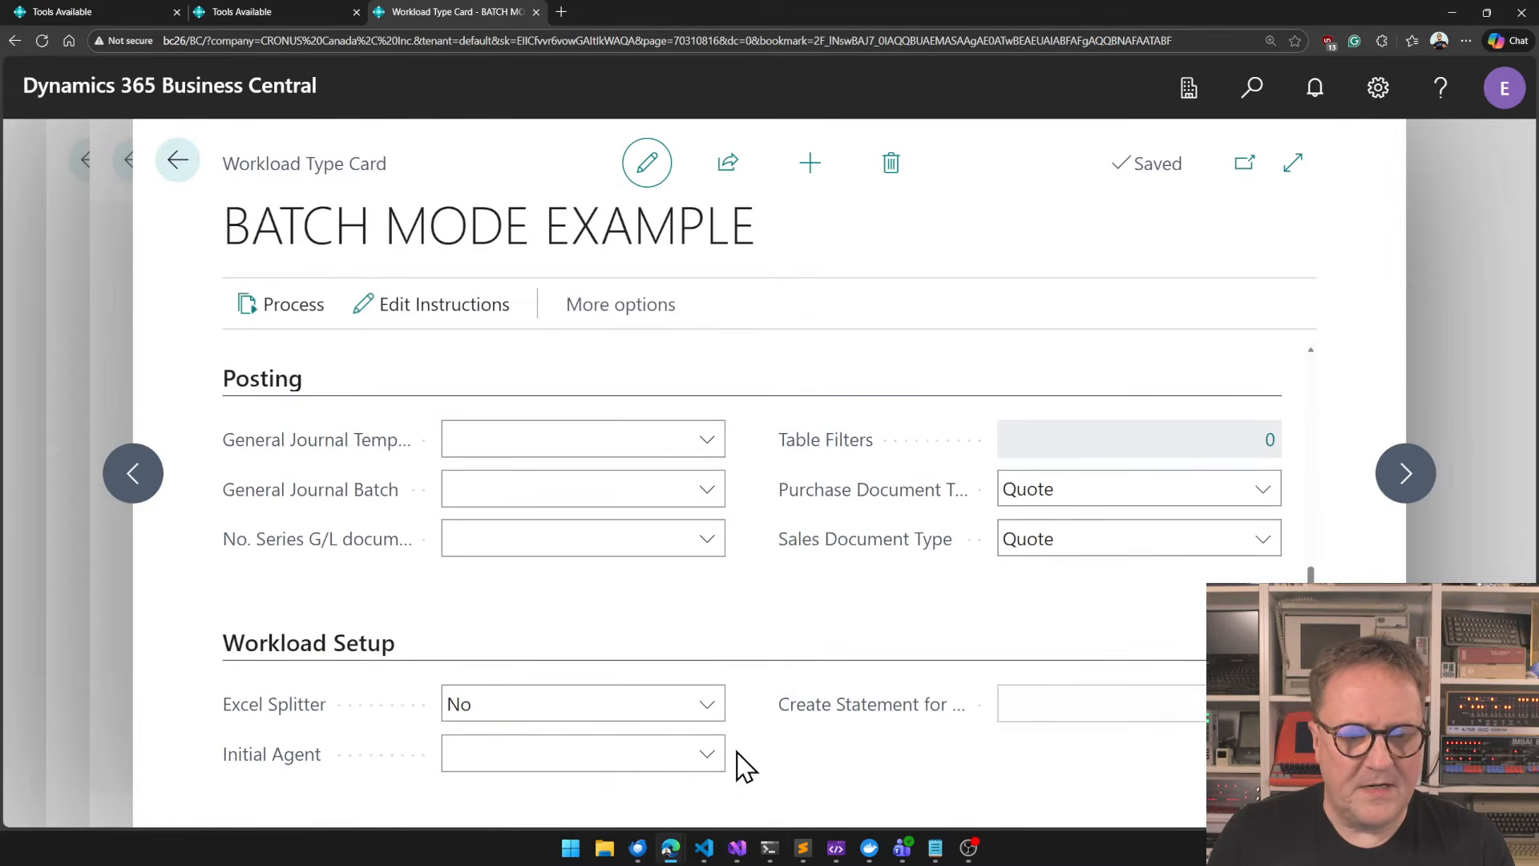
{"action": "left_click", "coordinate": [545, 751]}
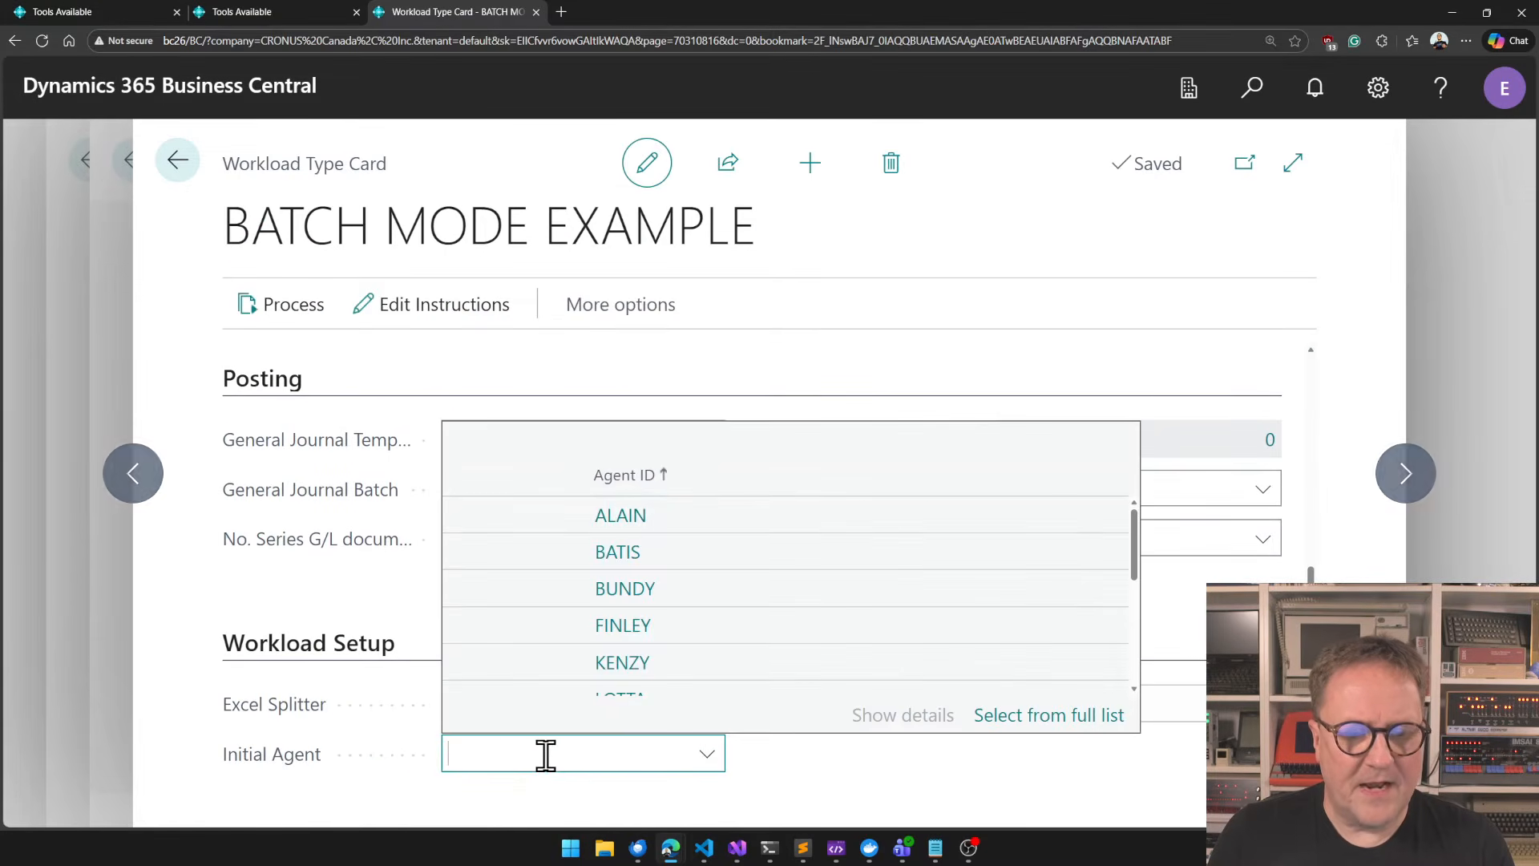
{"action": "left_click", "coordinate": [617, 552]}
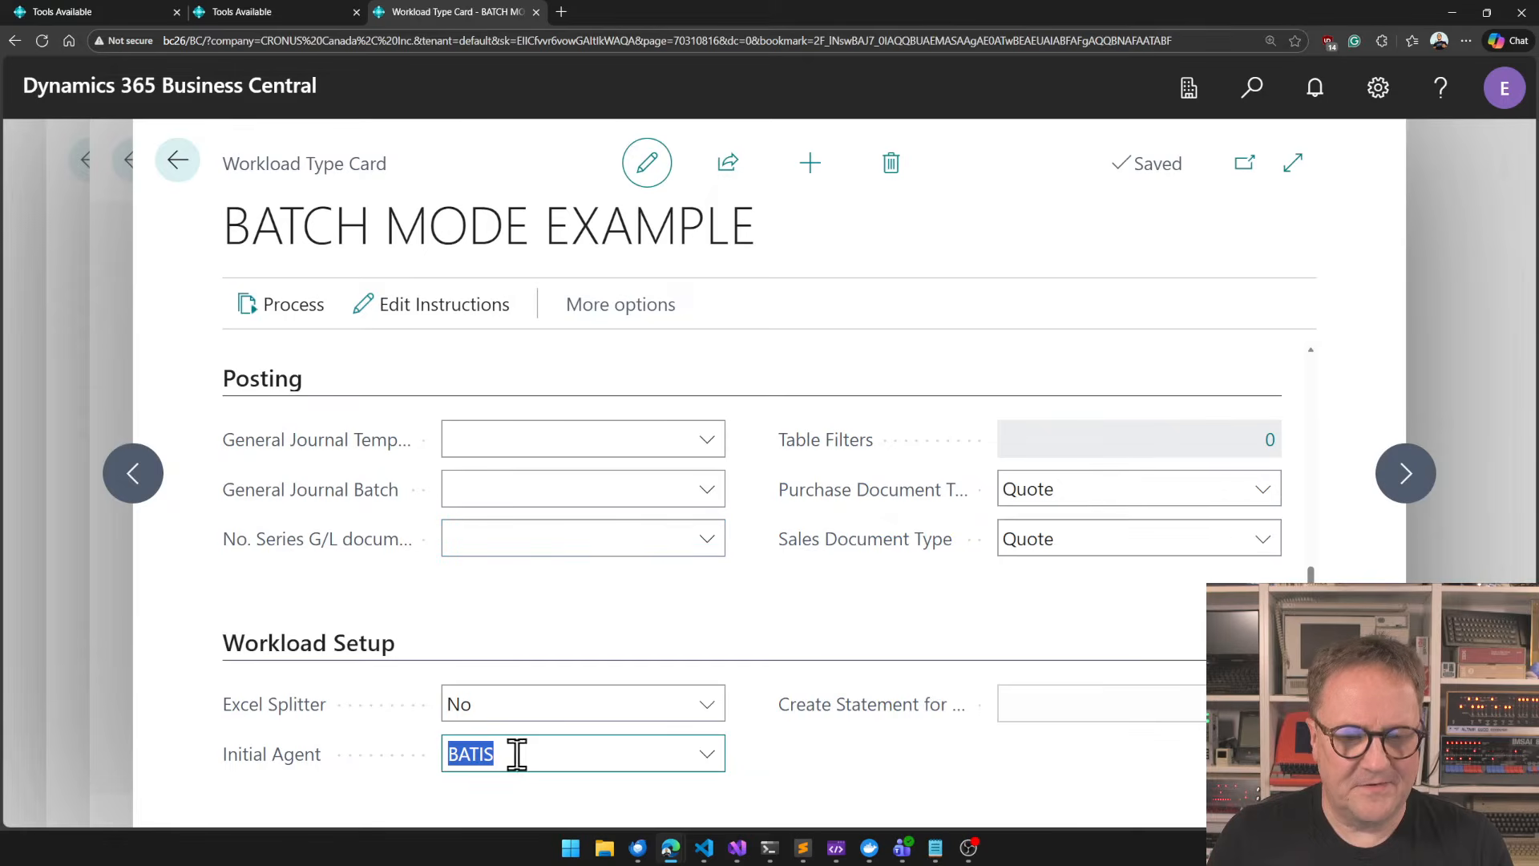
{"action": "left_click", "coordinate": [425, 804]}
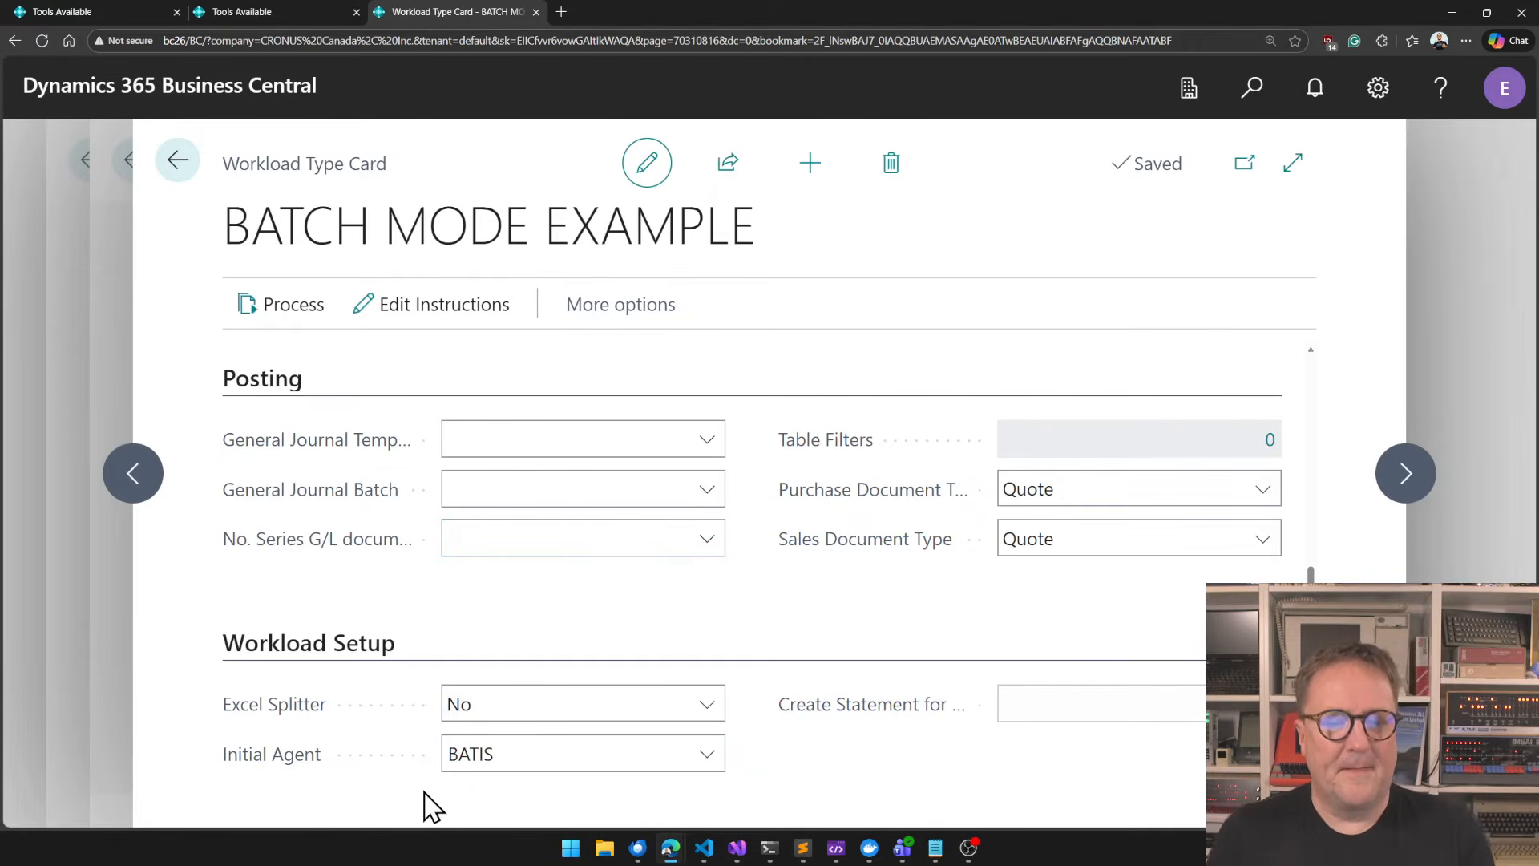
Create a new workload from the workloads list and set its type to BATCH MODE EXAMPLE.
{"action": "key", "text": "Escape"}
{"action": "key", "text": "Escape"}
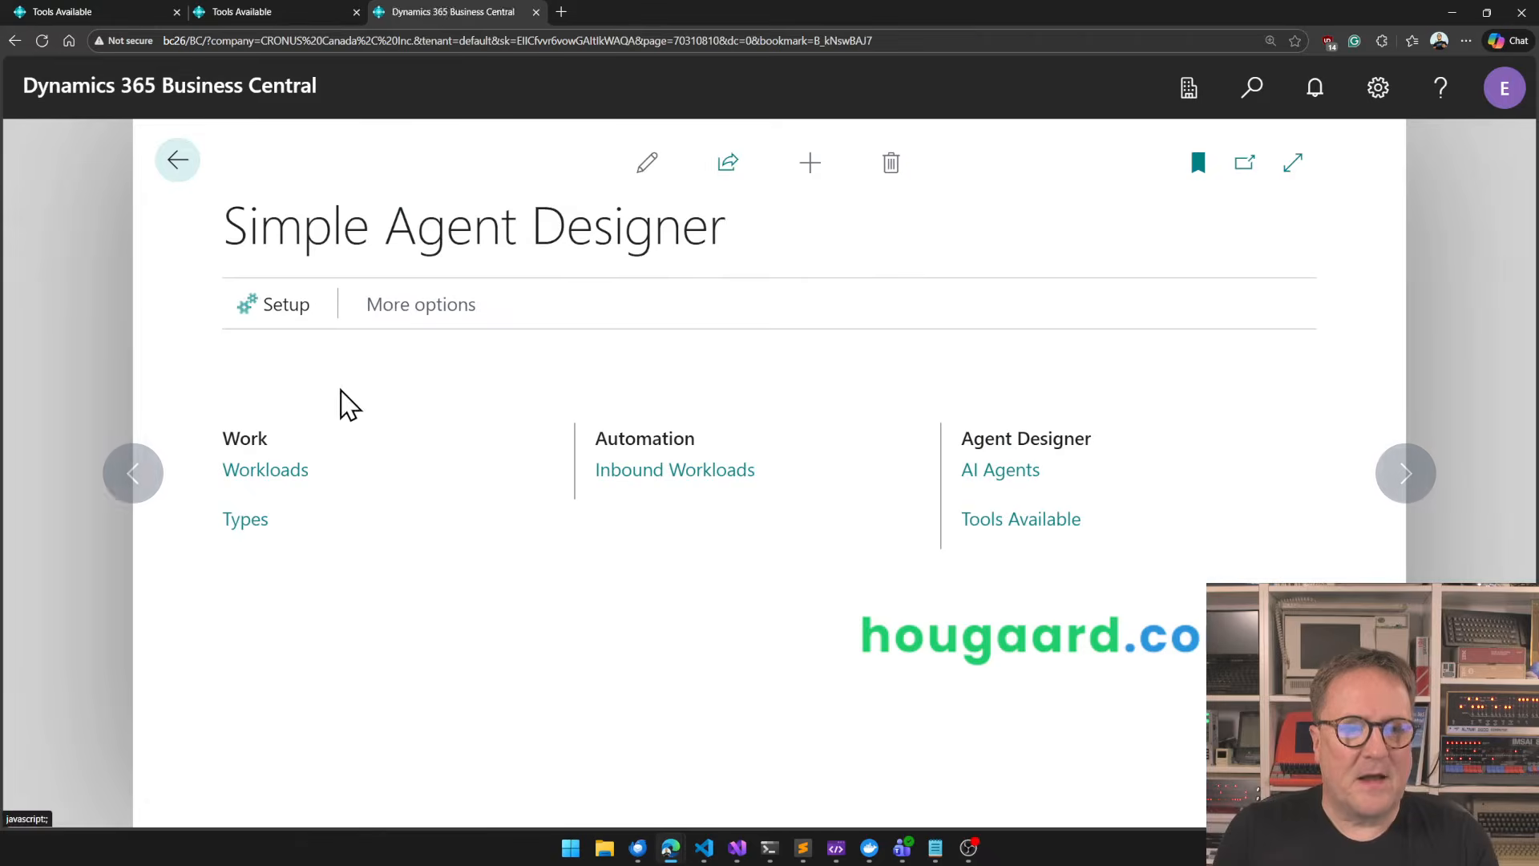
{"action": "left_click", "coordinate": [267, 474]}
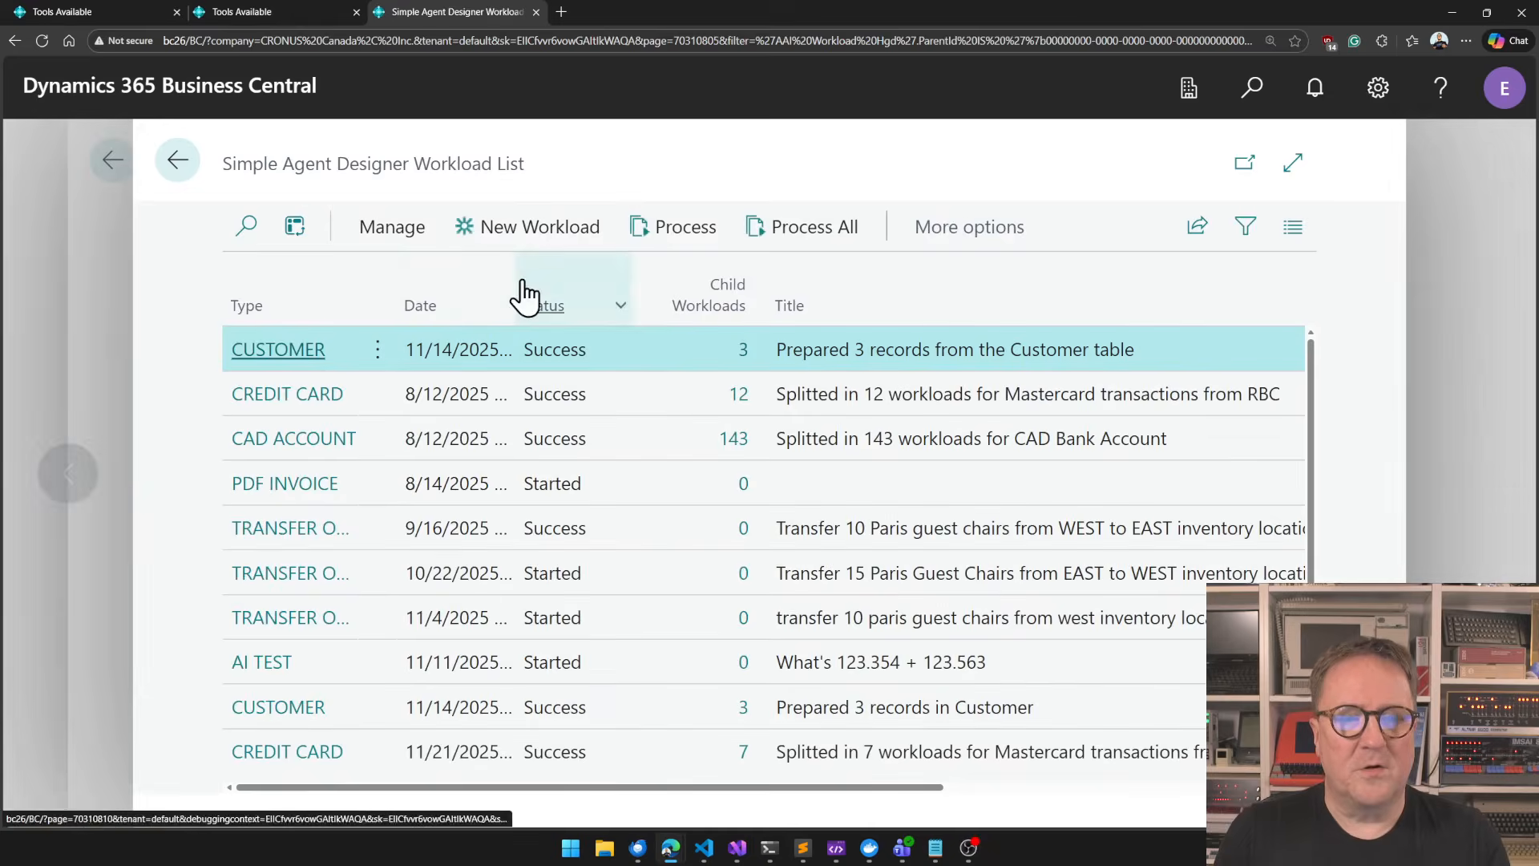
{"action": "left_click", "coordinate": [483, 228]}
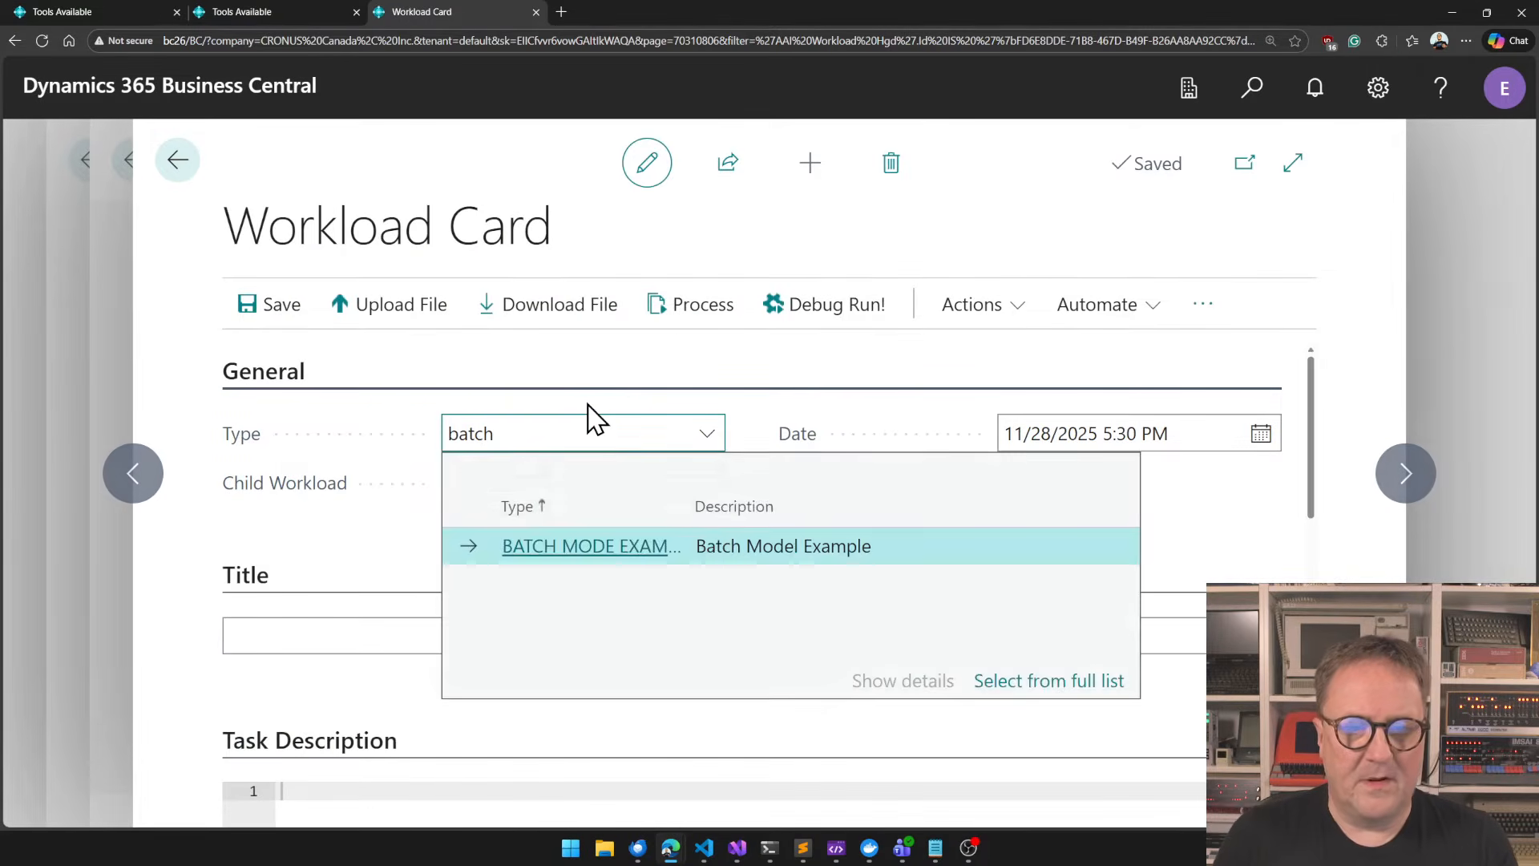
{"action": "left_click", "coordinate": [596, 548]}
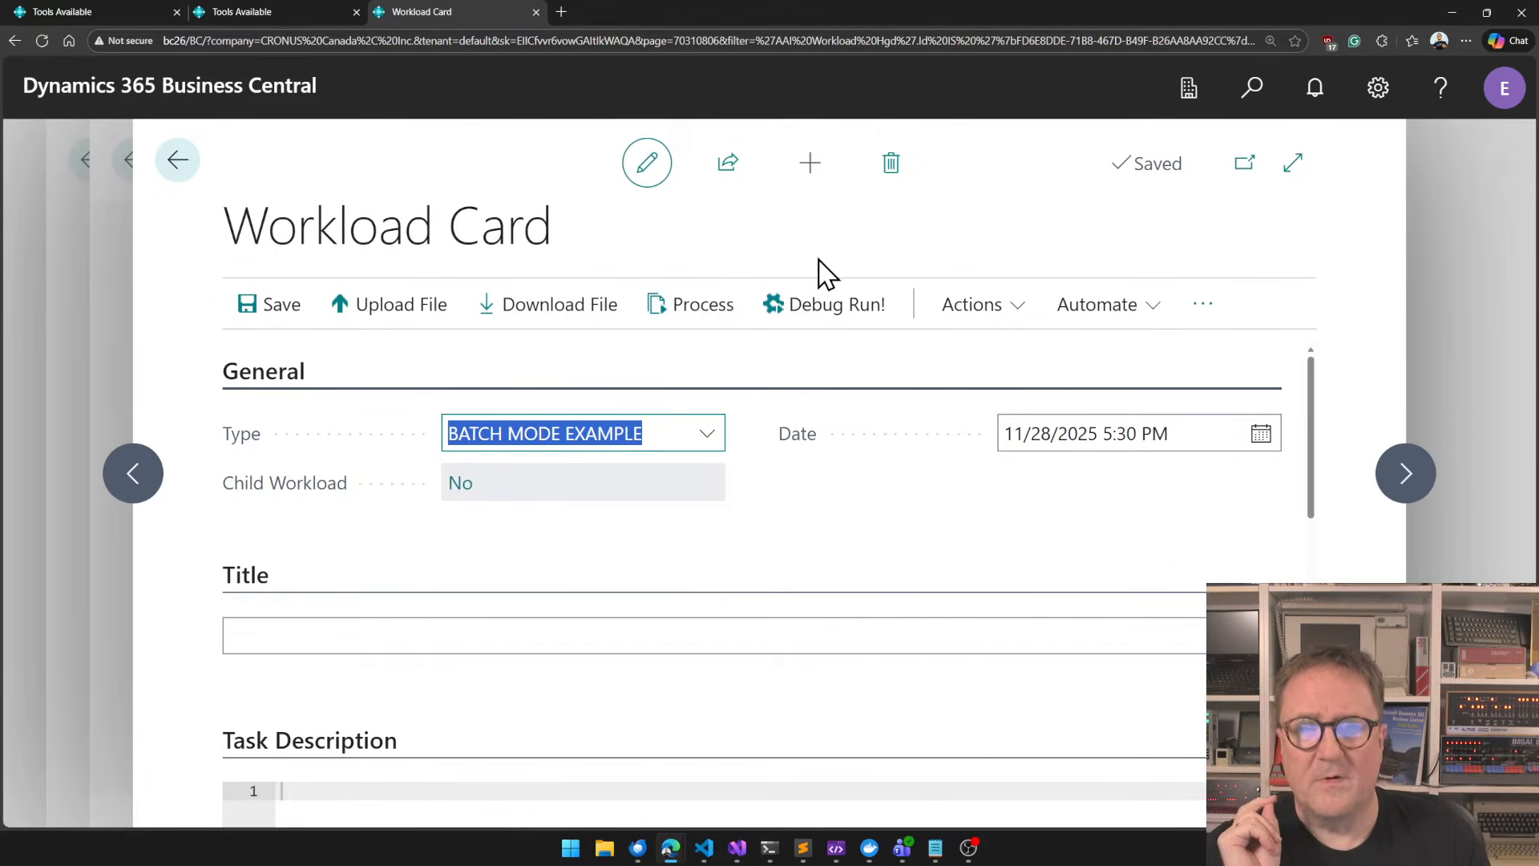
Debug-run the new workload to prepare its customer records, and return to the workload list.
{"action": "left_click", "coordinate": [825, 308]}
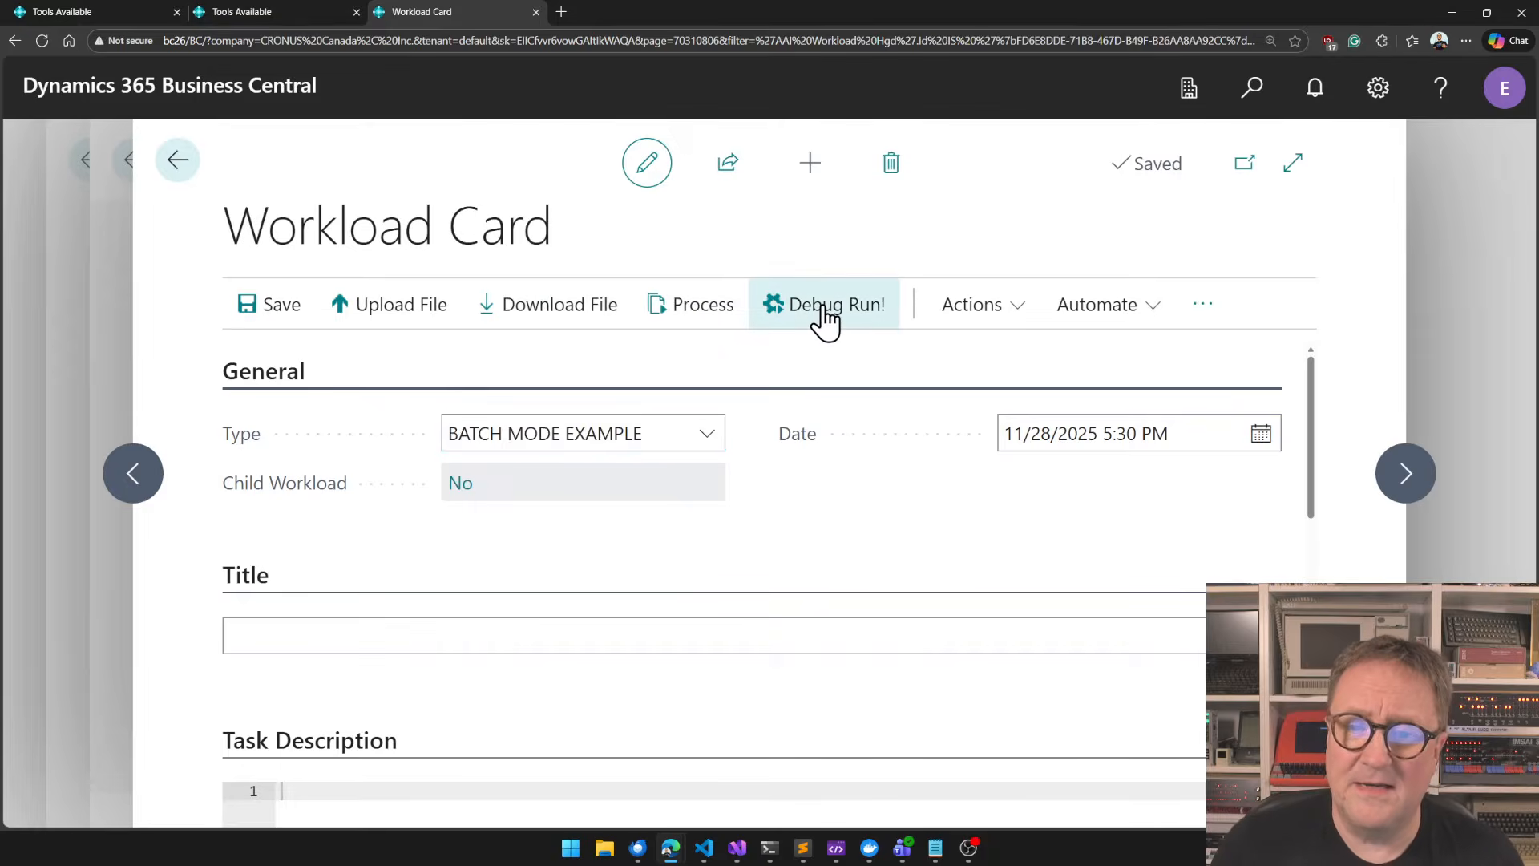
{"action": "left_click", "coordinate": [219, 302]}
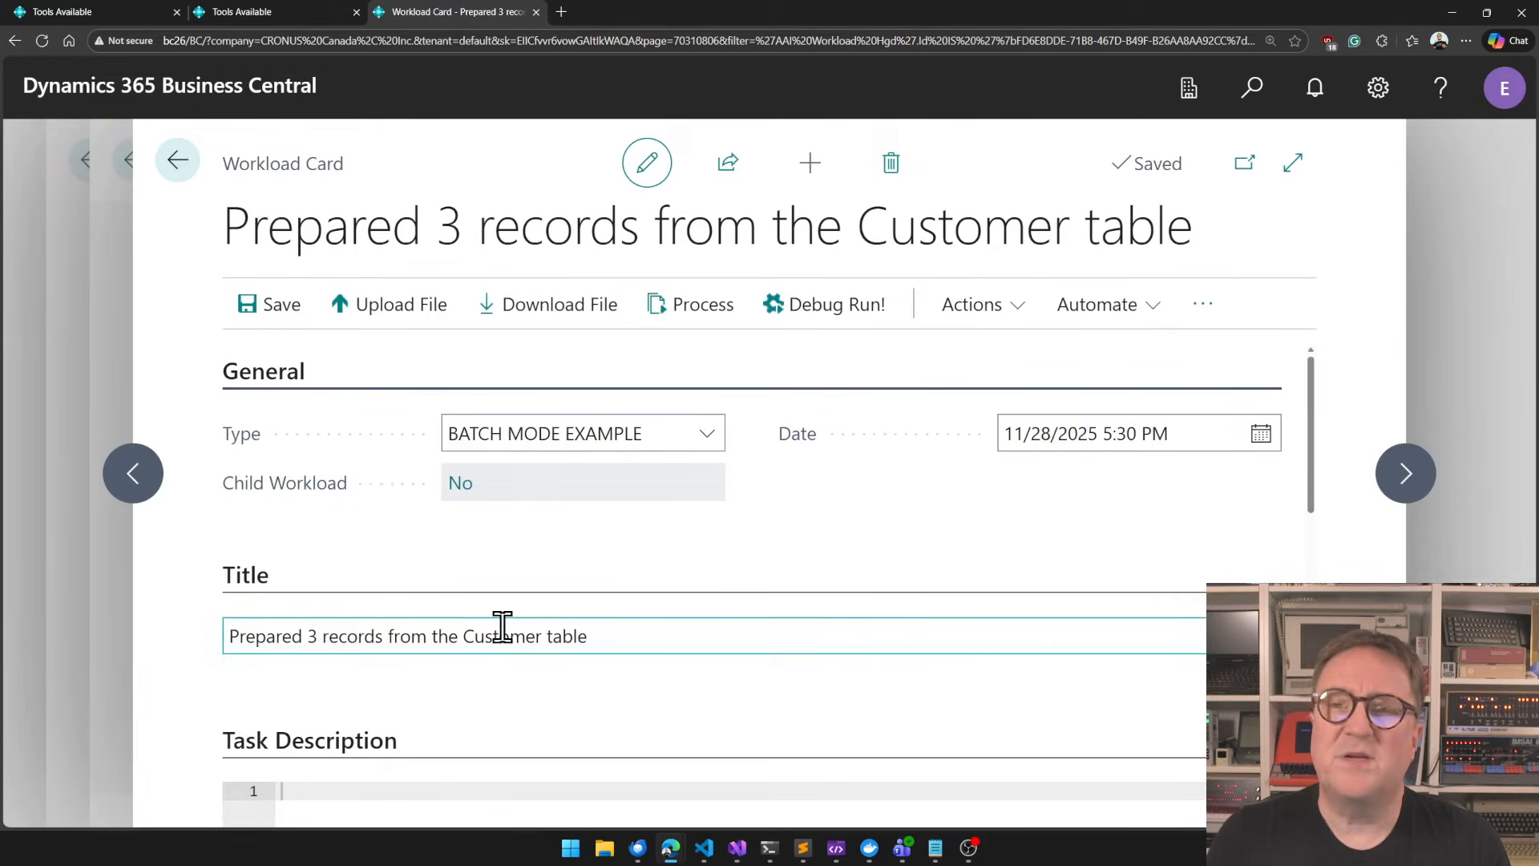
{"action": "key", "text": "Escape"}
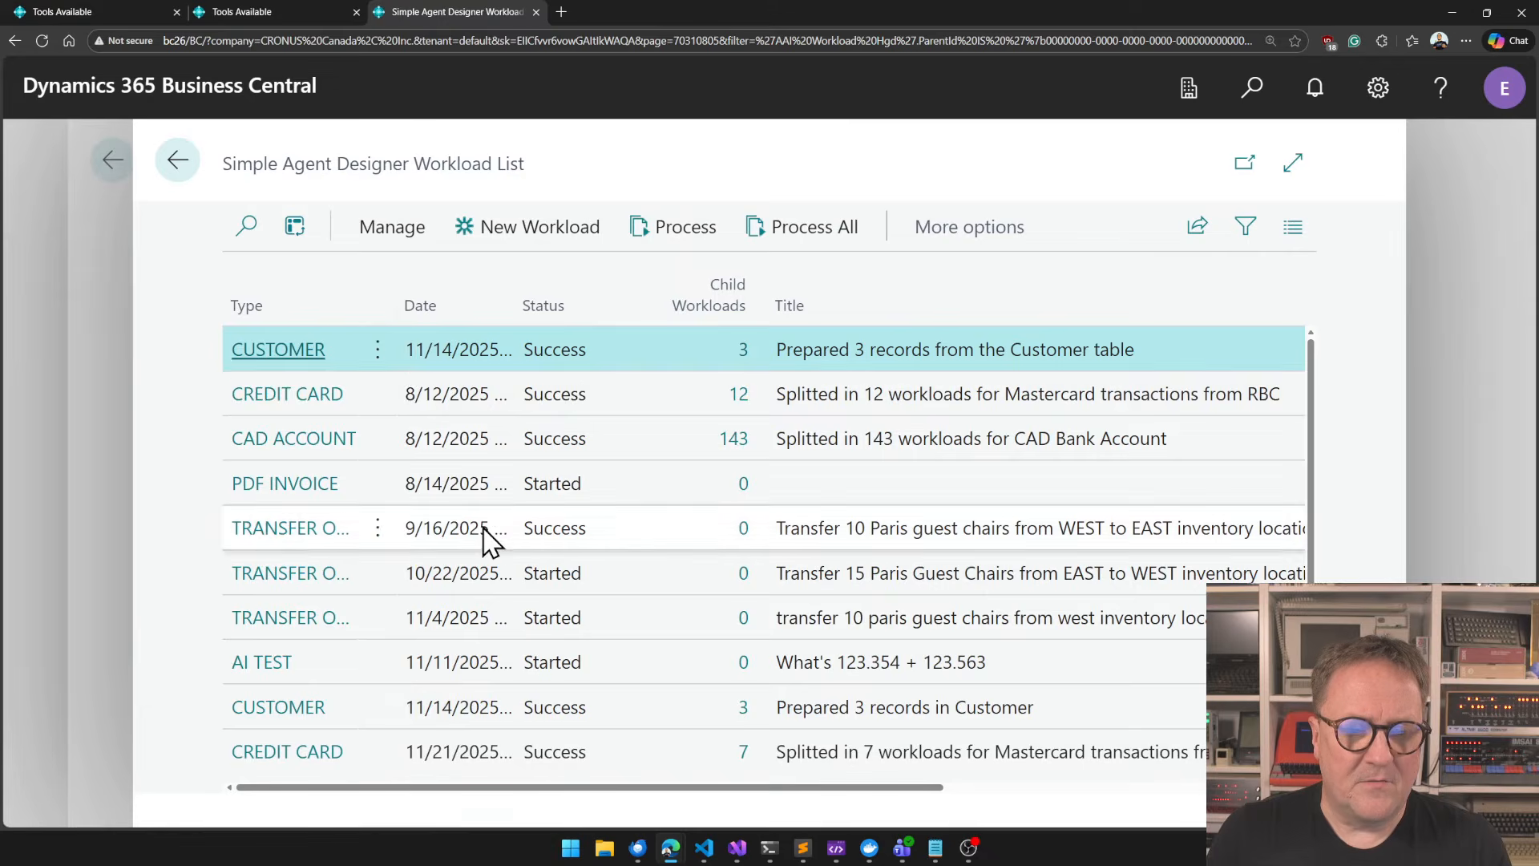
Find the new BATCH MODE EXAMPLE workload in the list and open its child workloads.
{"action": "scroll", "coordinate": [487, 540], "scroll_direction": "down", "scroll_amount": 3}
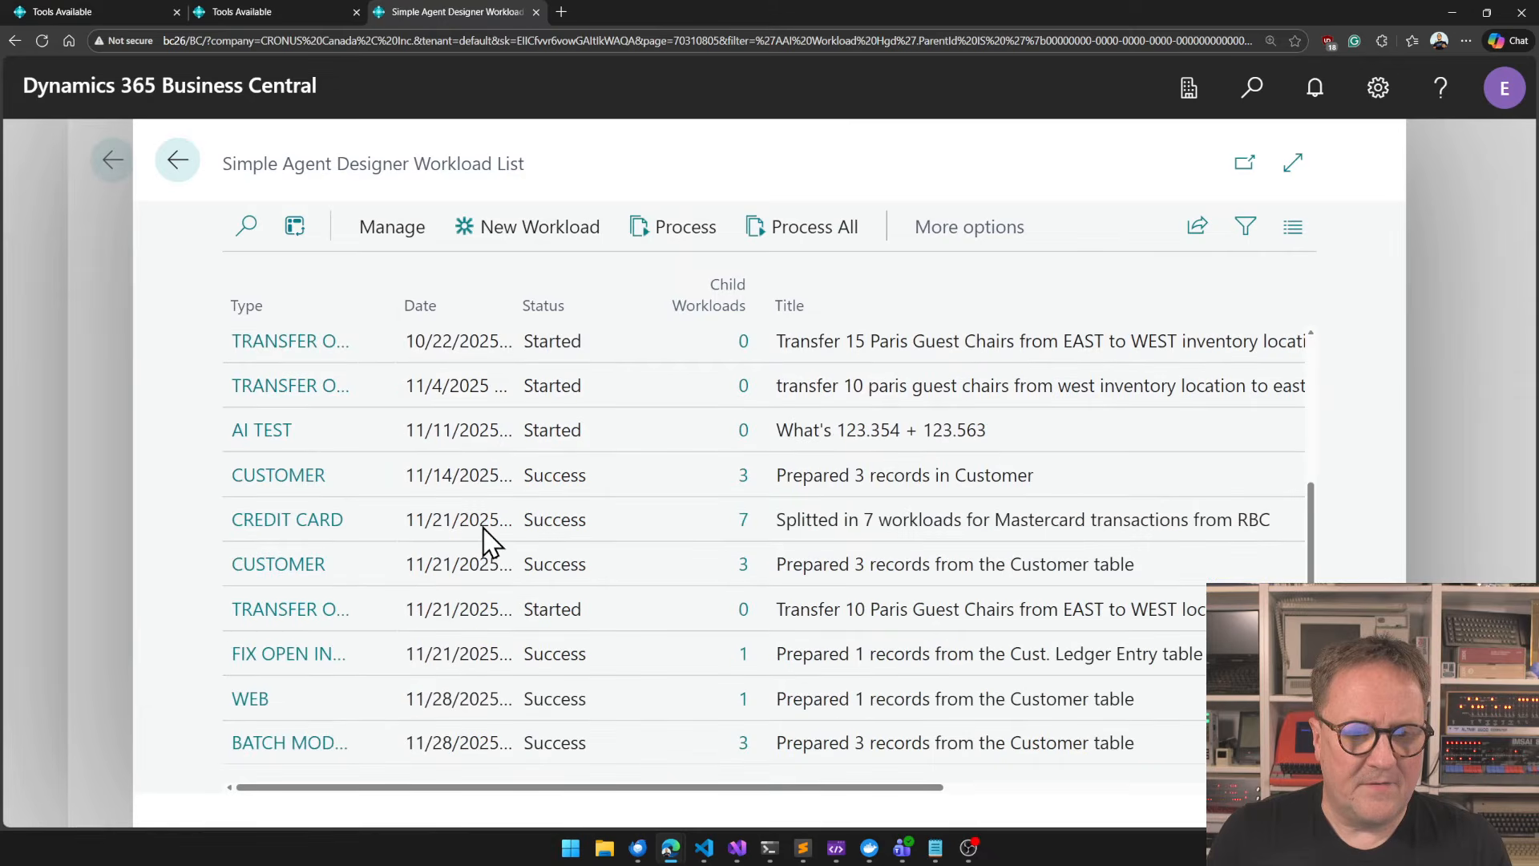
{"action": "left_click", "coordinate": [593, 742]}
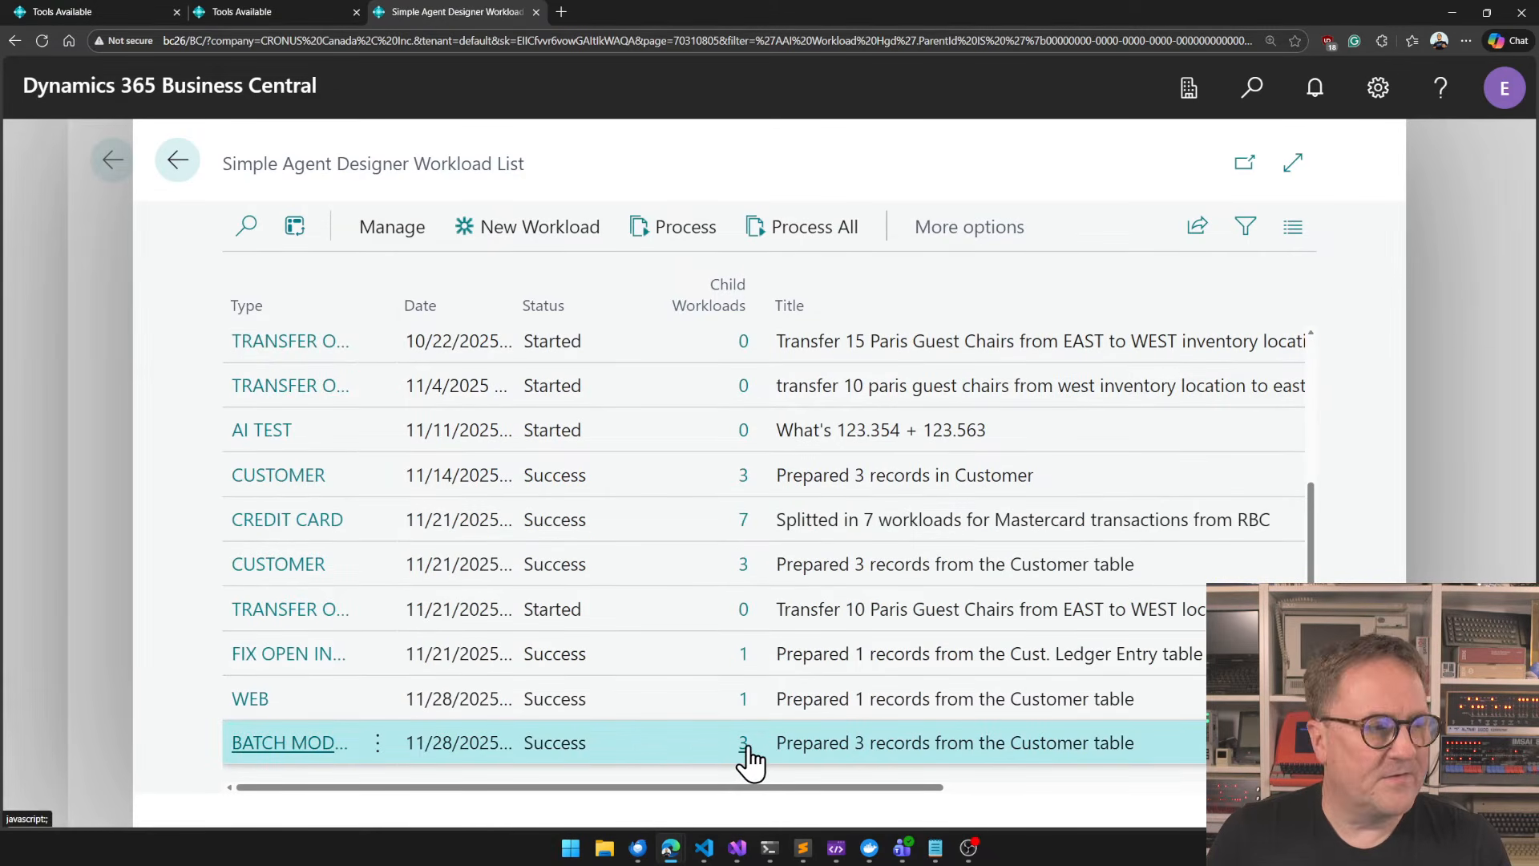
{"action": "left_click", "coordinate": [745, 743]}
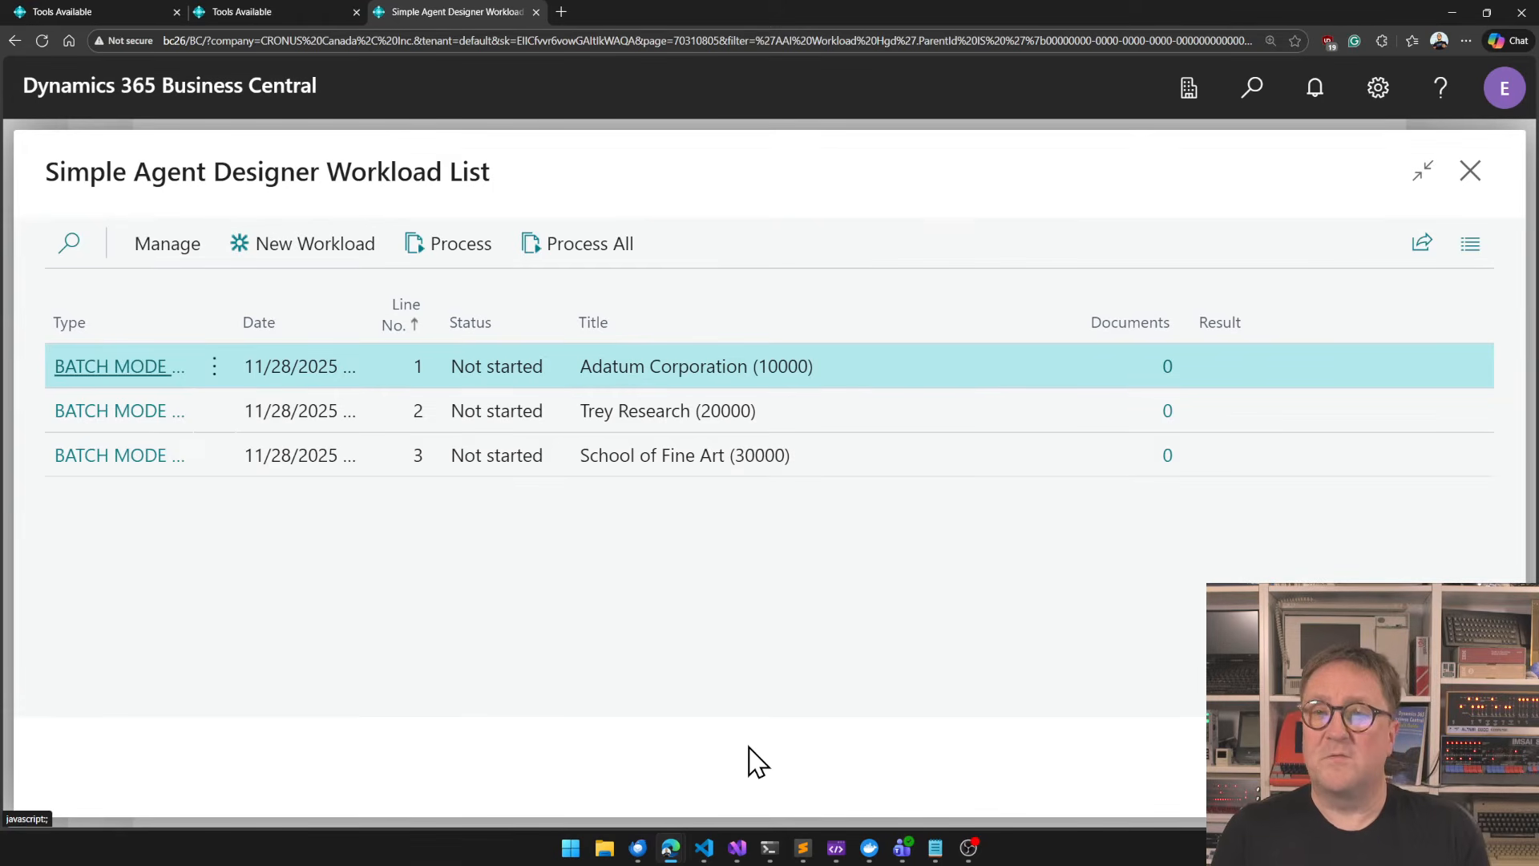
Open the Adatum Corporation child workload and examine the customer record data in its Task Description.
{"action": "left_click", "coordinate": [138, 372]}
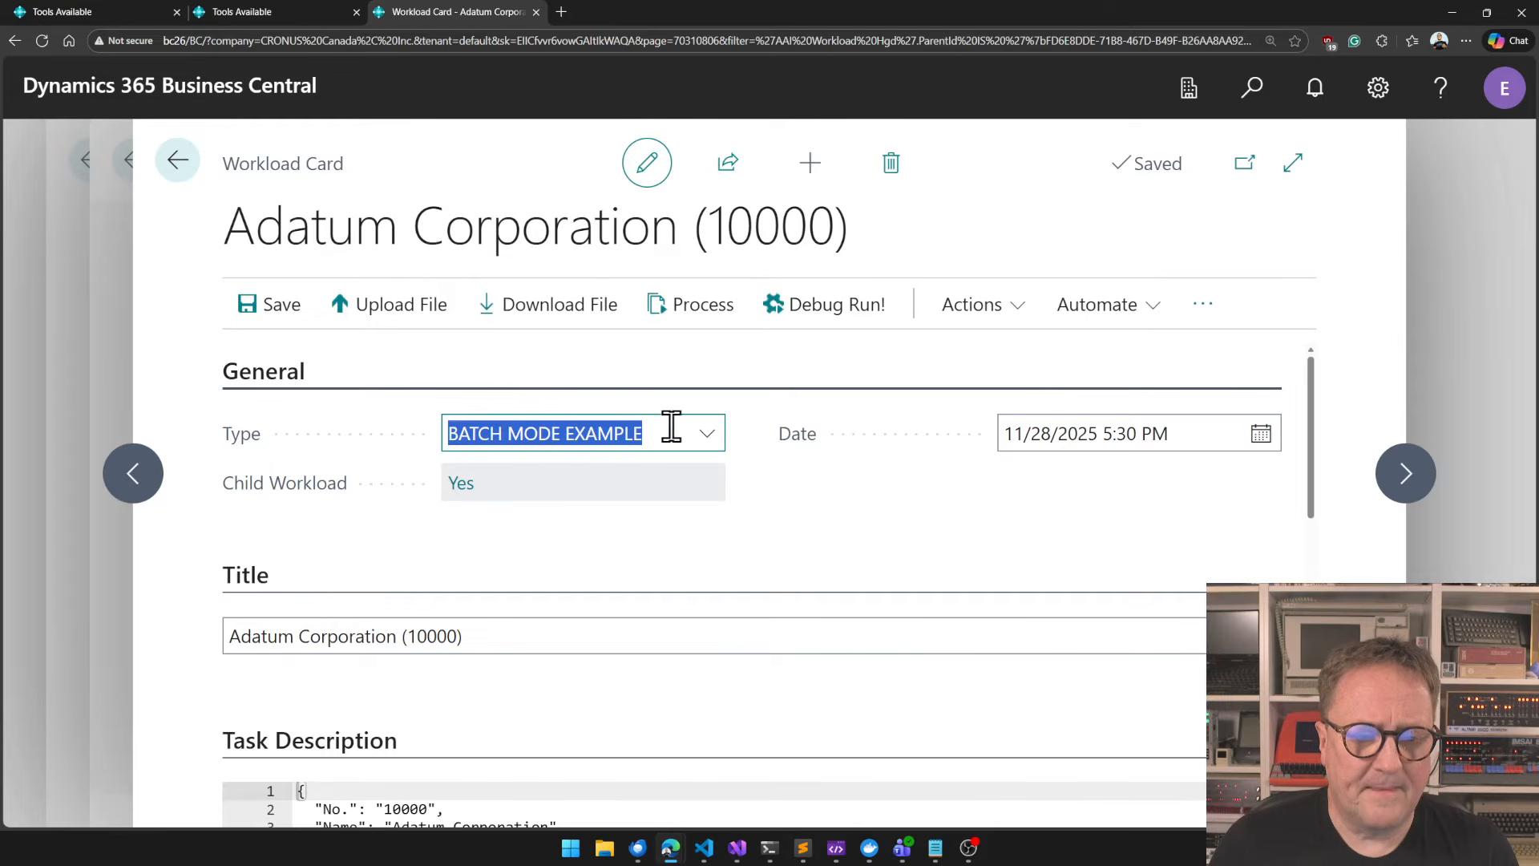
{"action": "scroll", "coordinate": [849, 585], "scroll_direction": "down", "scroll_amount": 3}
{"action": "scroll", "coordinate": [772, 743], "scroll_direction": "down", "scroll_amount": 15}
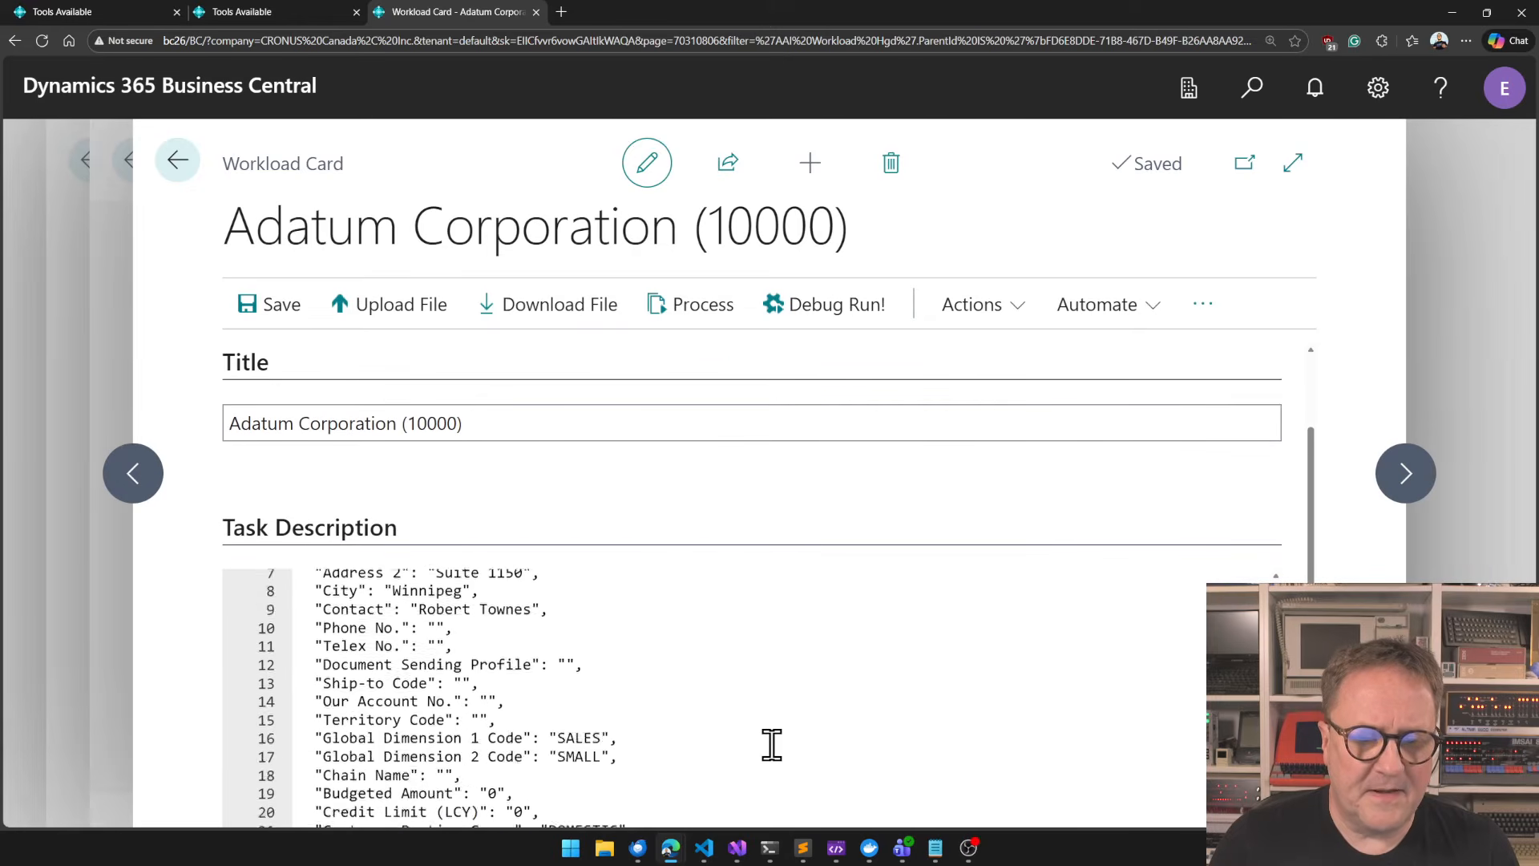
{"action": "scroll", "coordinate": [772, 743], "scroll_direction": "down", "scroll_amount": 8}
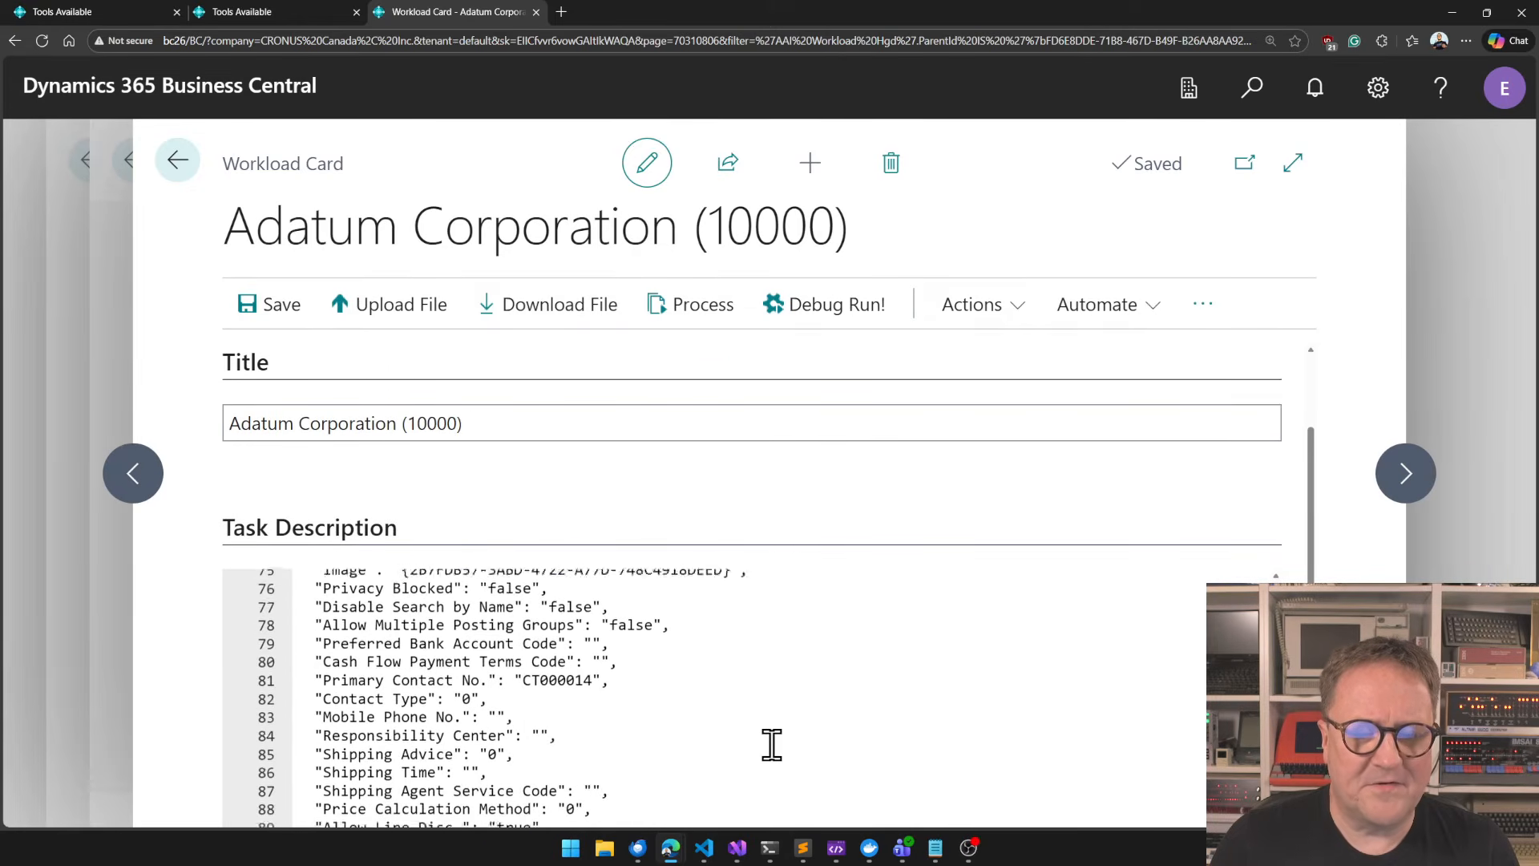
{"action": "scroll", "coordinate": [771, 743], "scroll_direction": "up", "scroll_amount": 12}
{"action": "scroll", "coordinate": [772, 742], "scroll_direction": "up", "scroll_amount": 15}
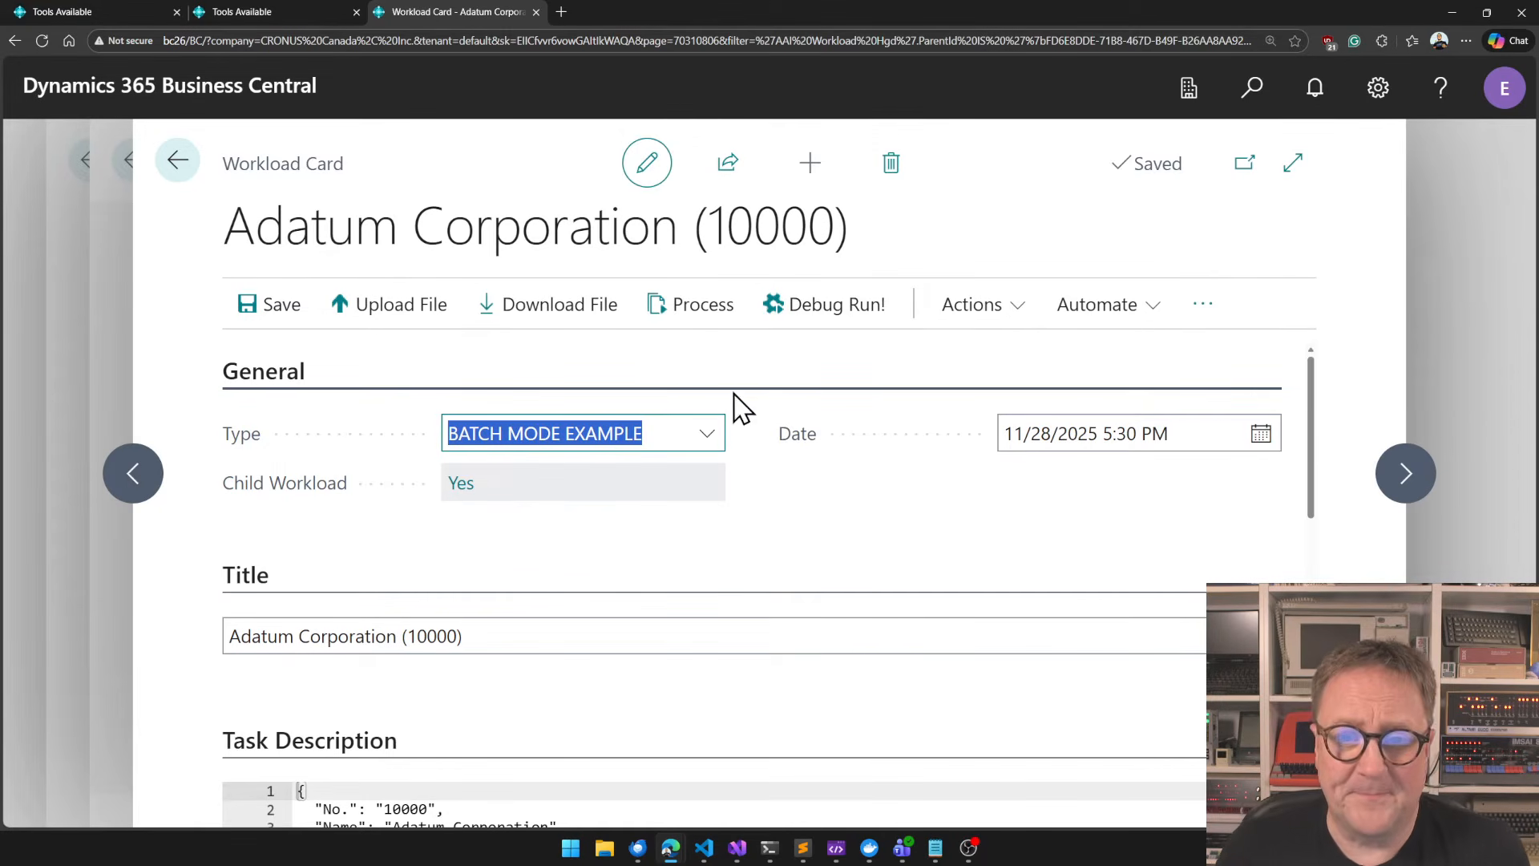
Debug-run the Adatum Corporation workload and highlight the update_field tool call in the process log.
{"action": "left_click", "coordinate": [834, 312]}
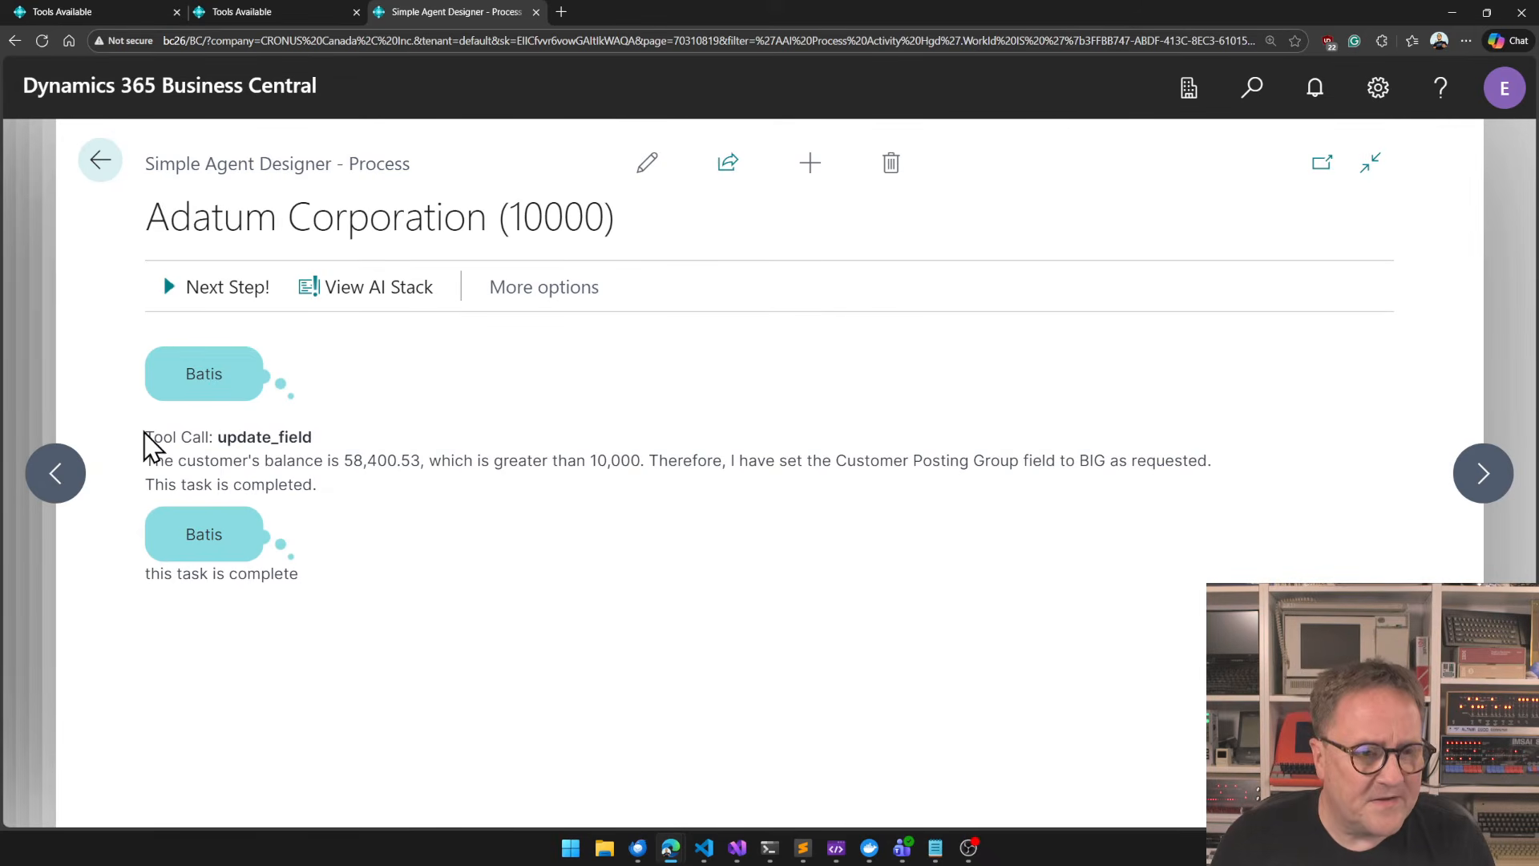
{"action": "left_click_drag", "start_coordinate": [145, 437], "coordinate": [354, 442]}
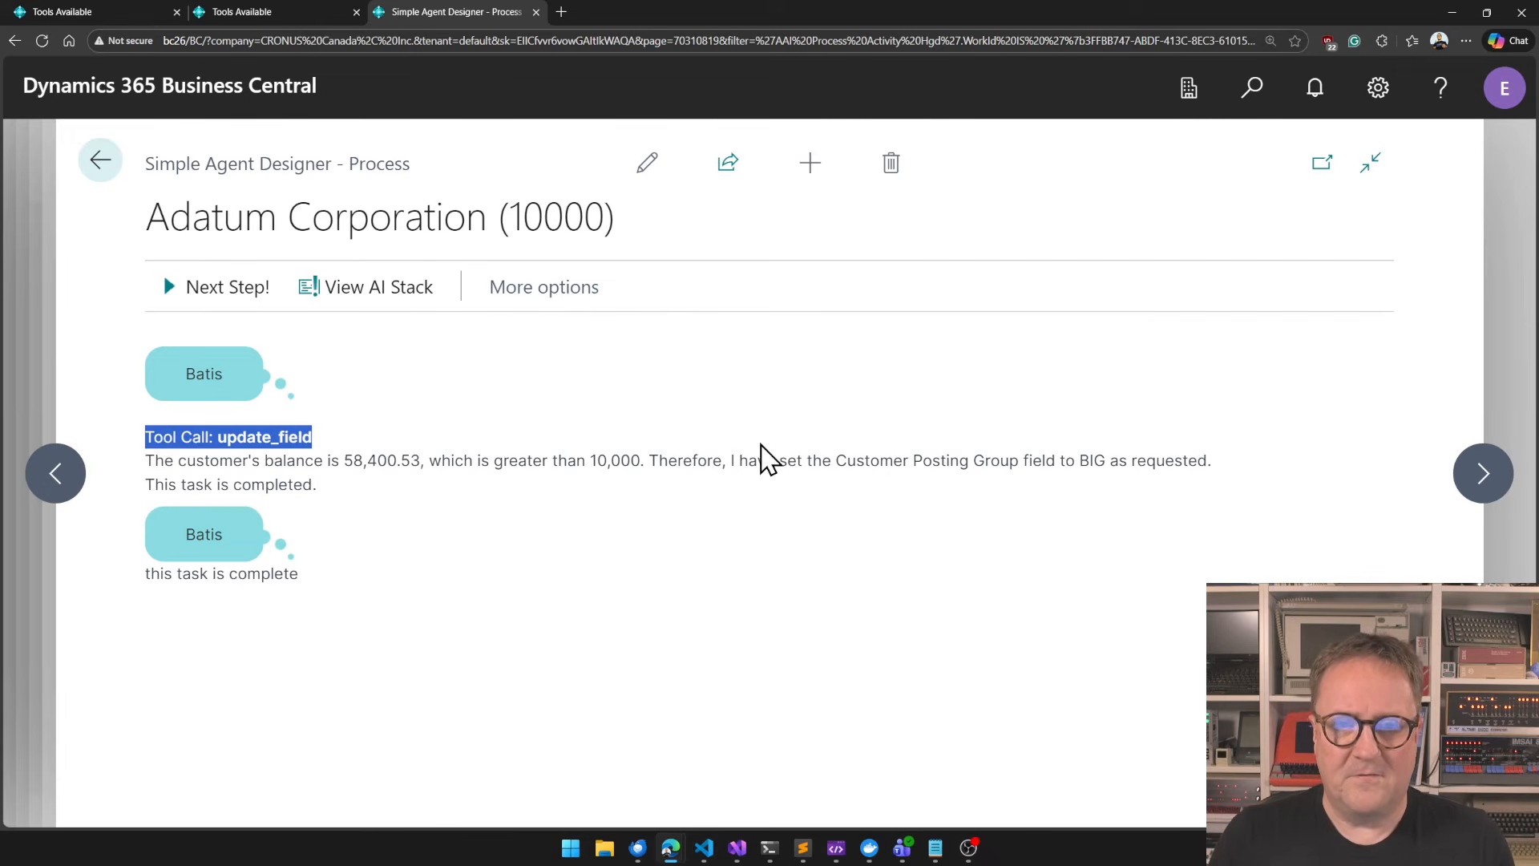
Open Adatum Corporation's card from the Customers list and check its balance and Customer Posting Group.
{"action": "key", "text": "alt+q"}
{"action": "type", "text": "customer"}
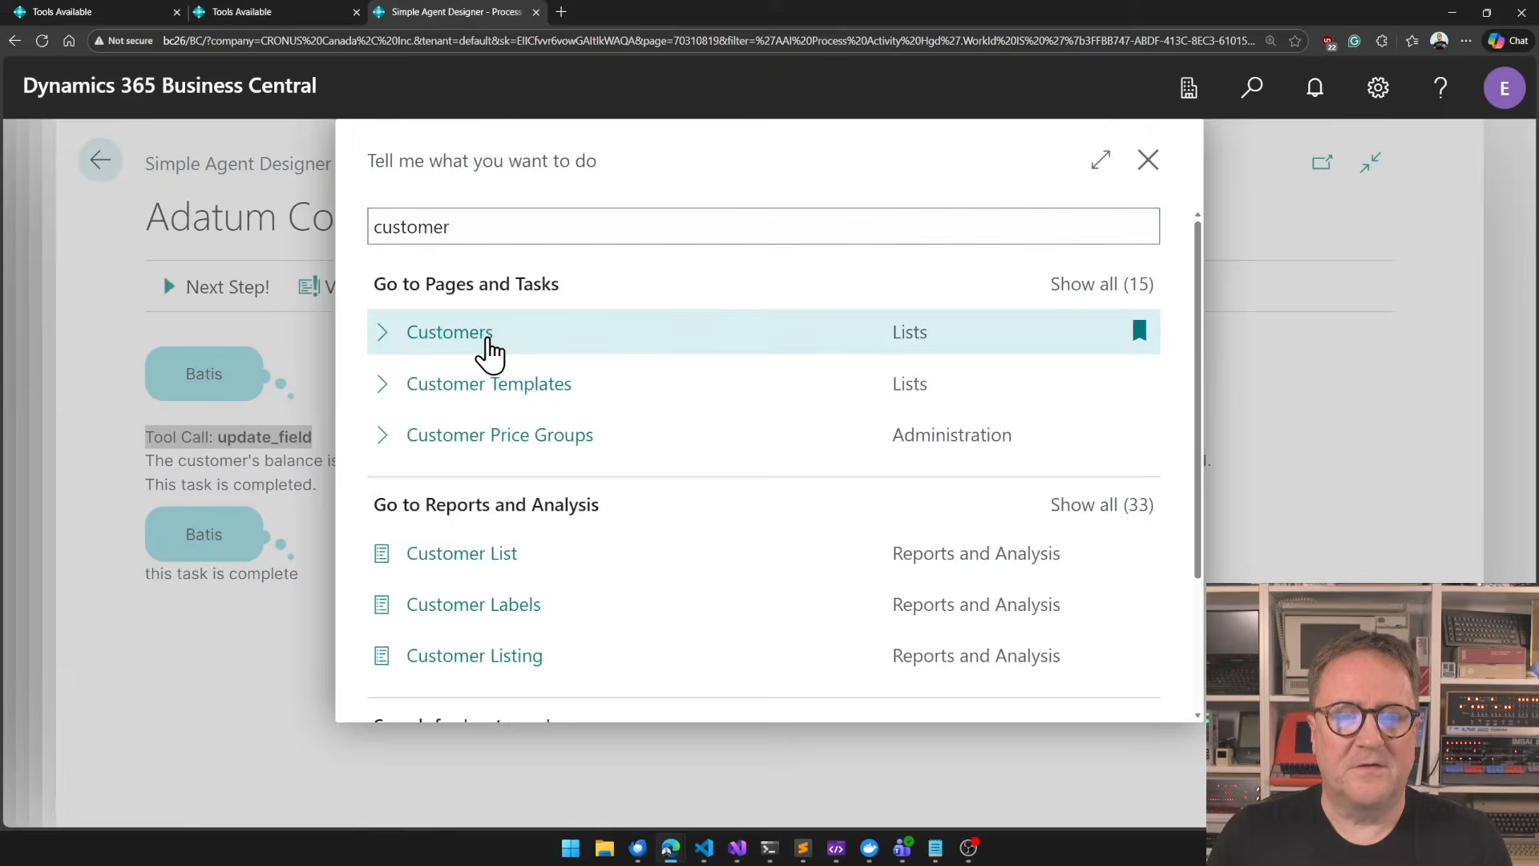
{"action": "left_click", "coordinate": [484, 335]}
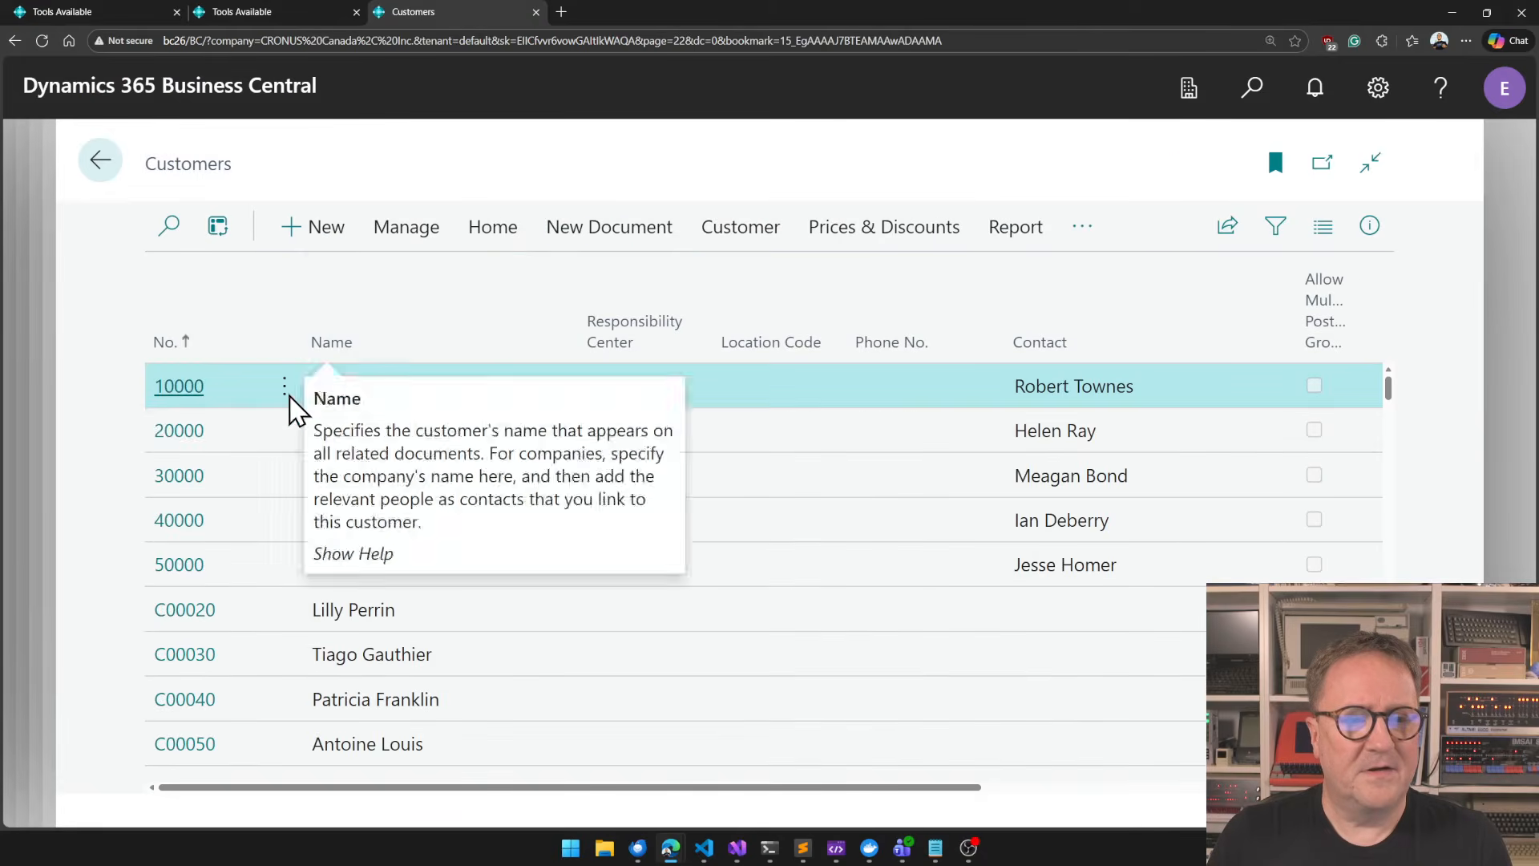
{"action": "left_click", "coordinate": [179, 386]}
{"action": "scroll", "coordinate": [868, 629], "scroll_direction": "down", "scroll_amount": 2}
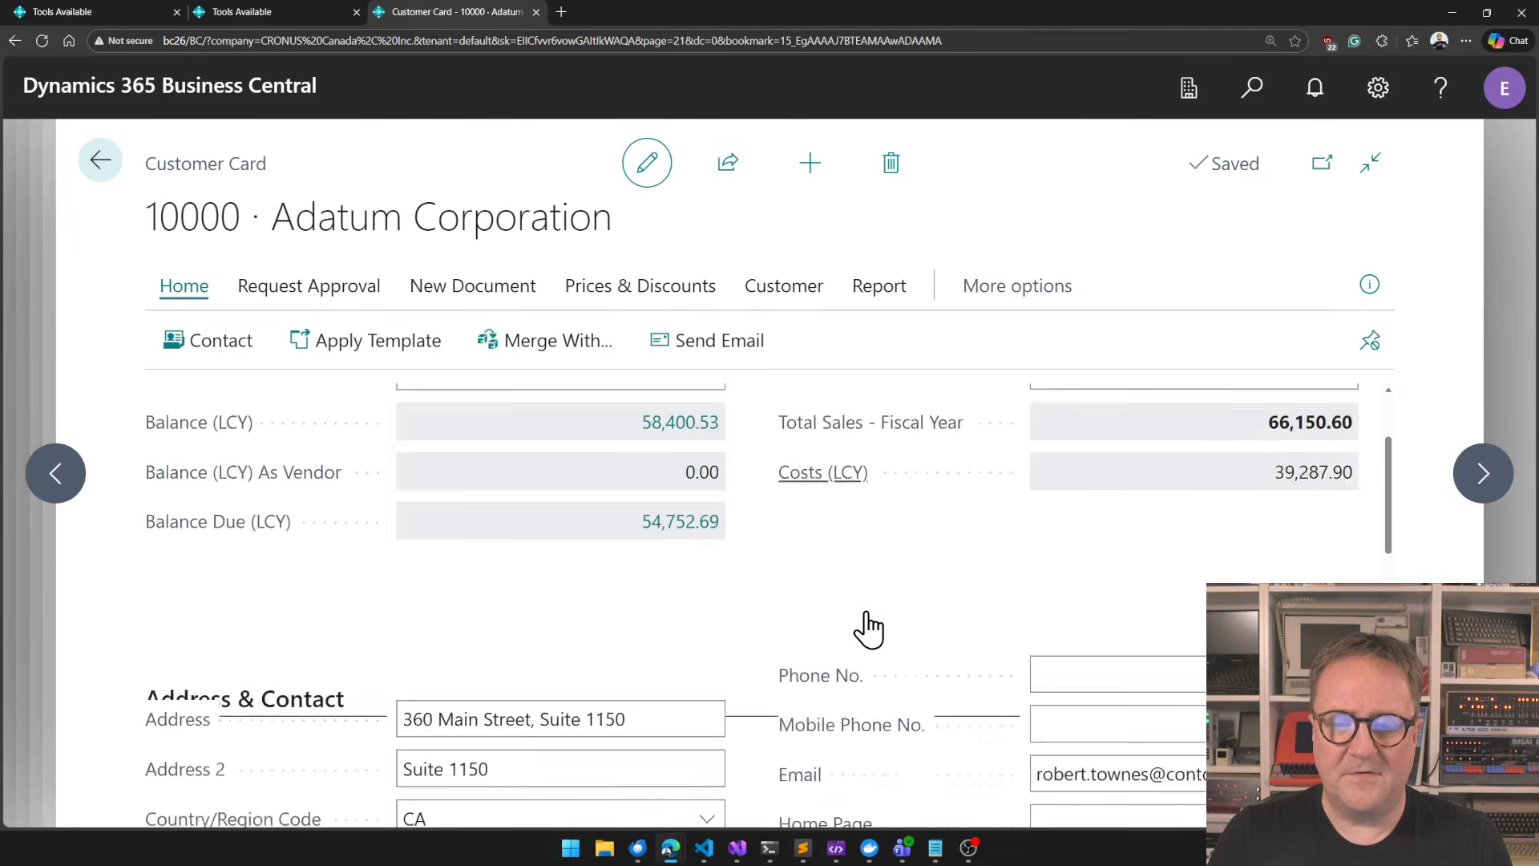
{"action": "scroll", "coordinate": [868, 629], "scroll_direction": "down", "scroll_amount": 6}
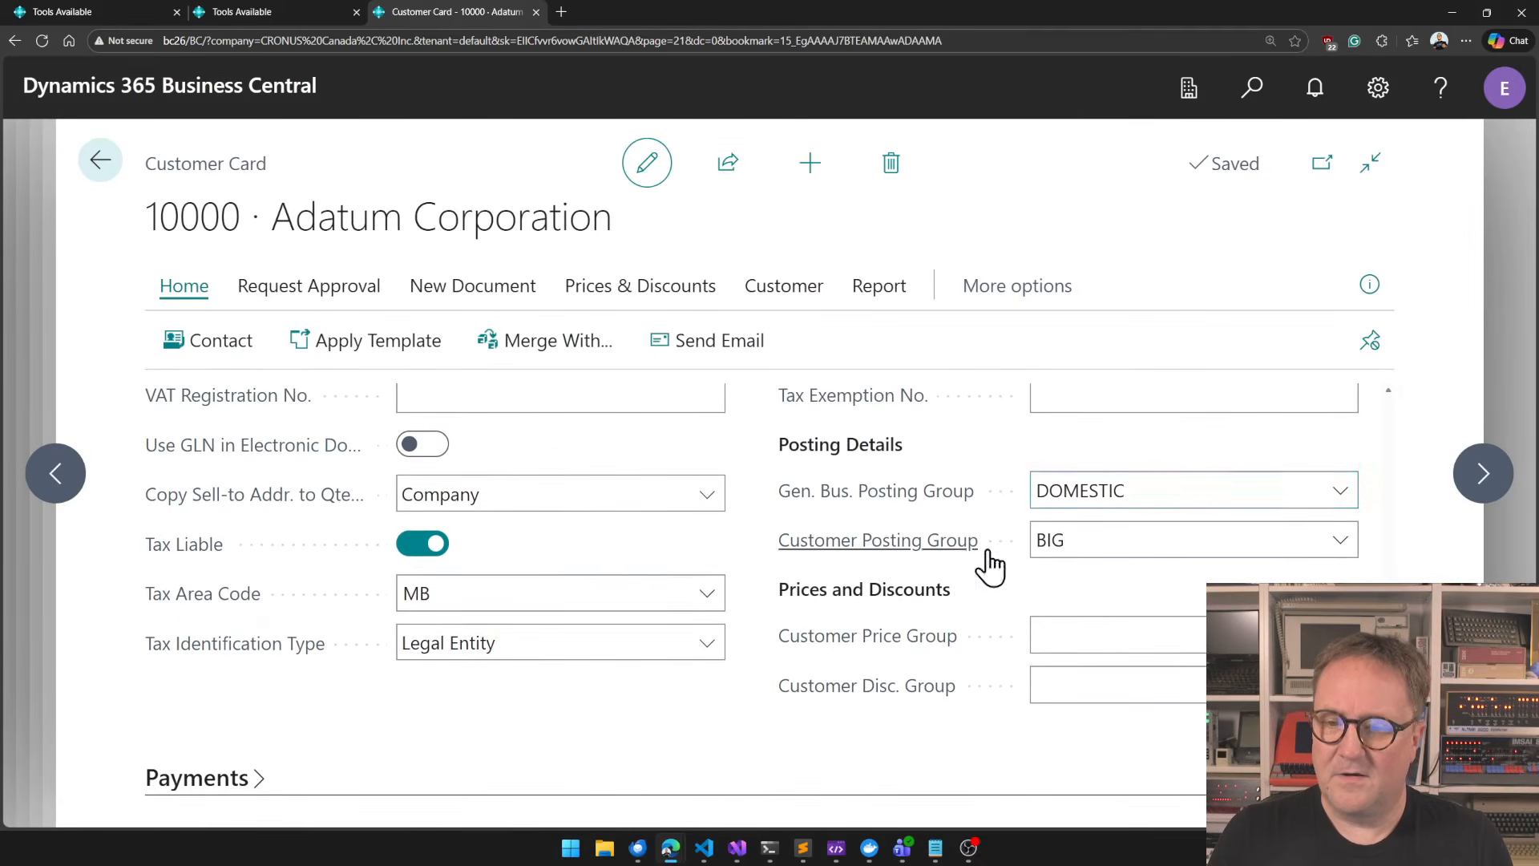
{"action": "left_click", "coordinate": [1049, 529]}
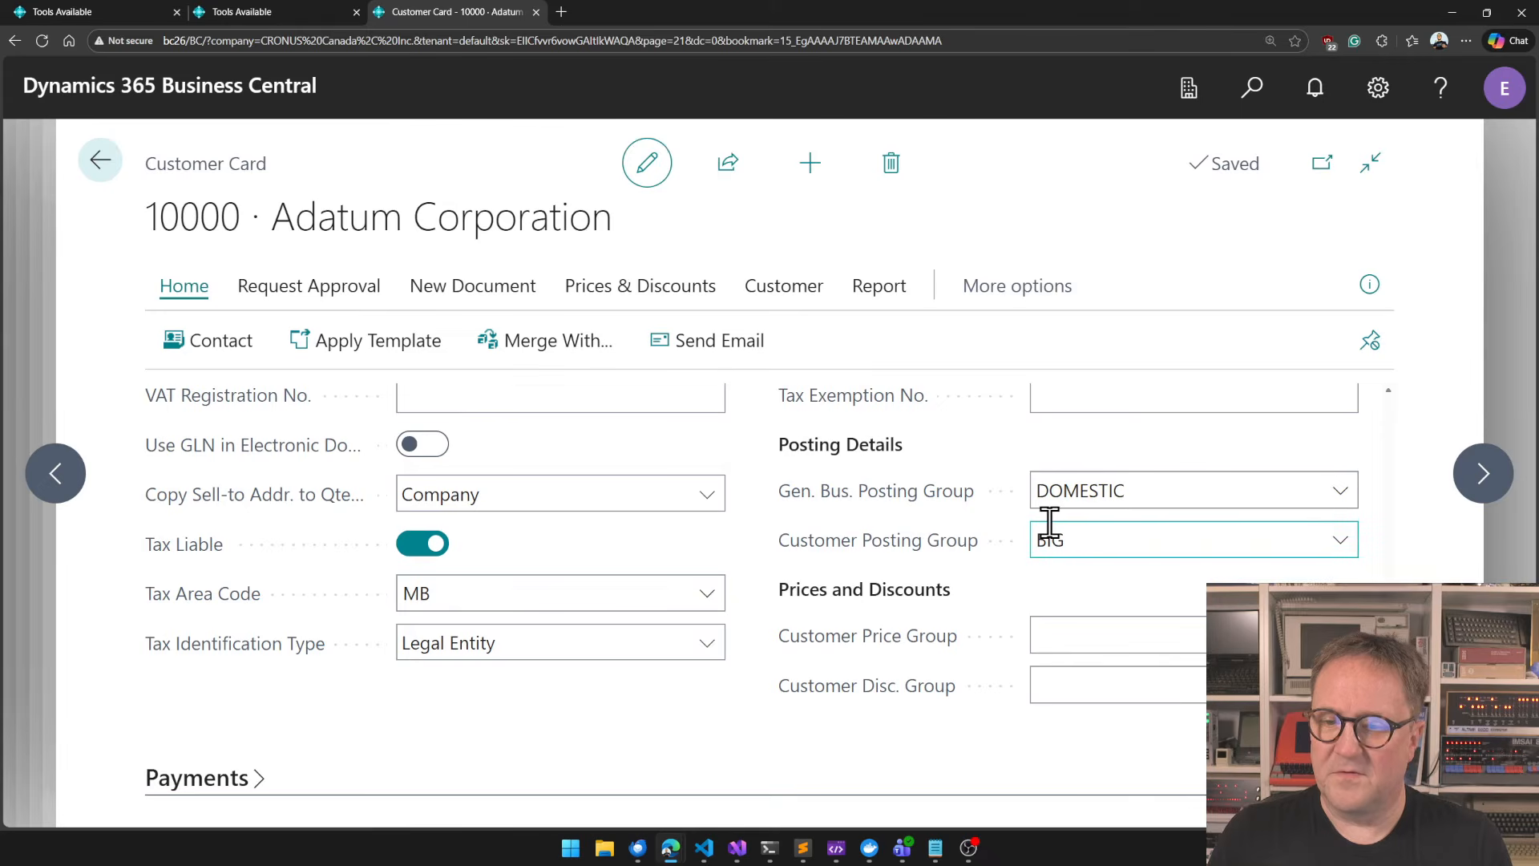
Move on to Trey Research's customer card and check its Customer Posting Group and balance.
{"action": "left_click", "coordinate": [1481, 489]}
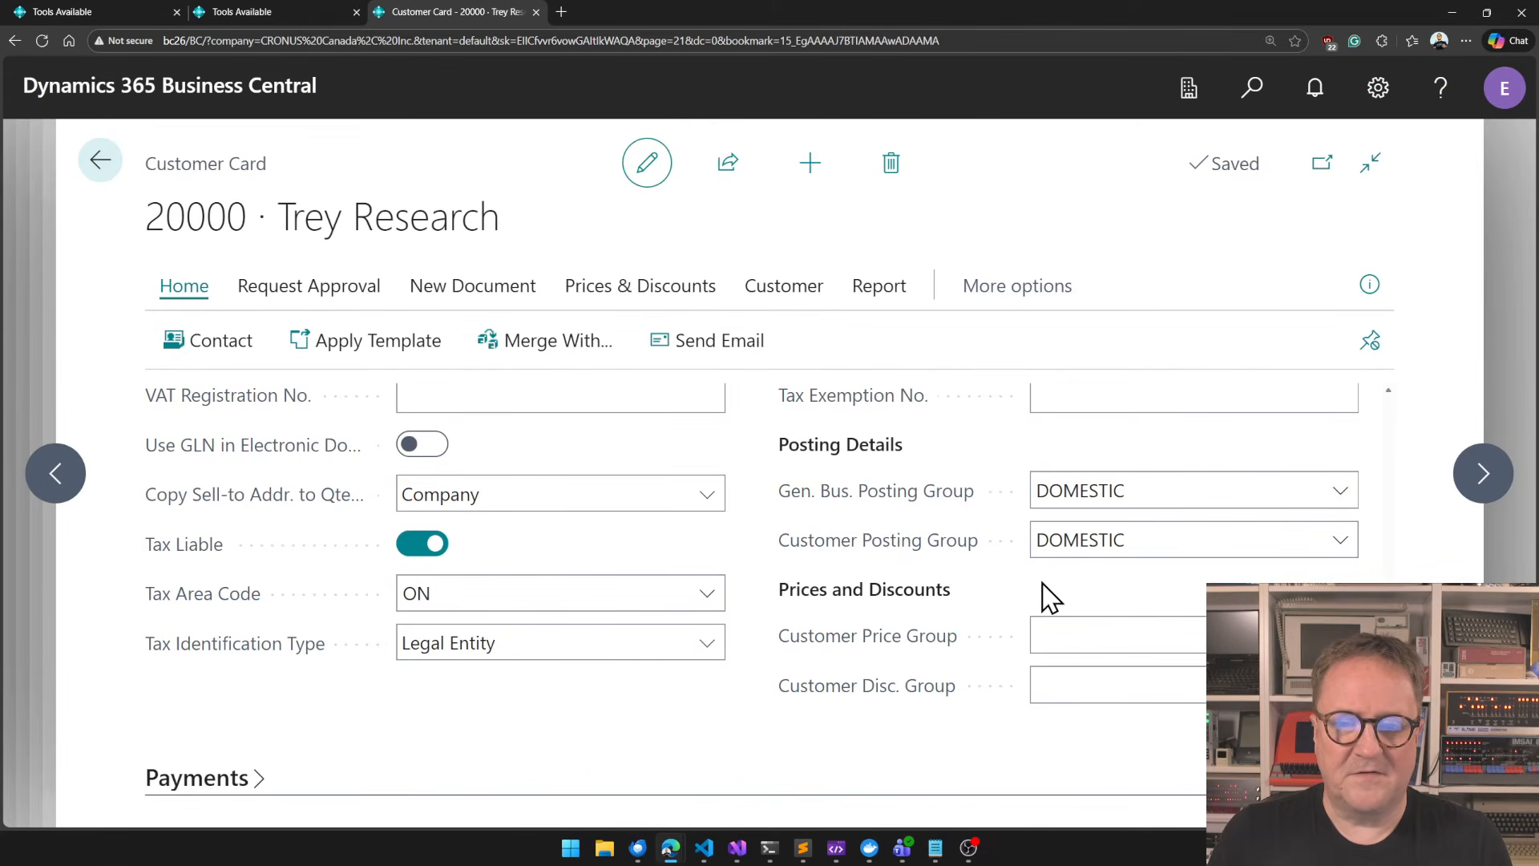
{"action": "scroll", "coordinate": [920, 547], "scroll_direction": "up", "scroll_amount": 3}
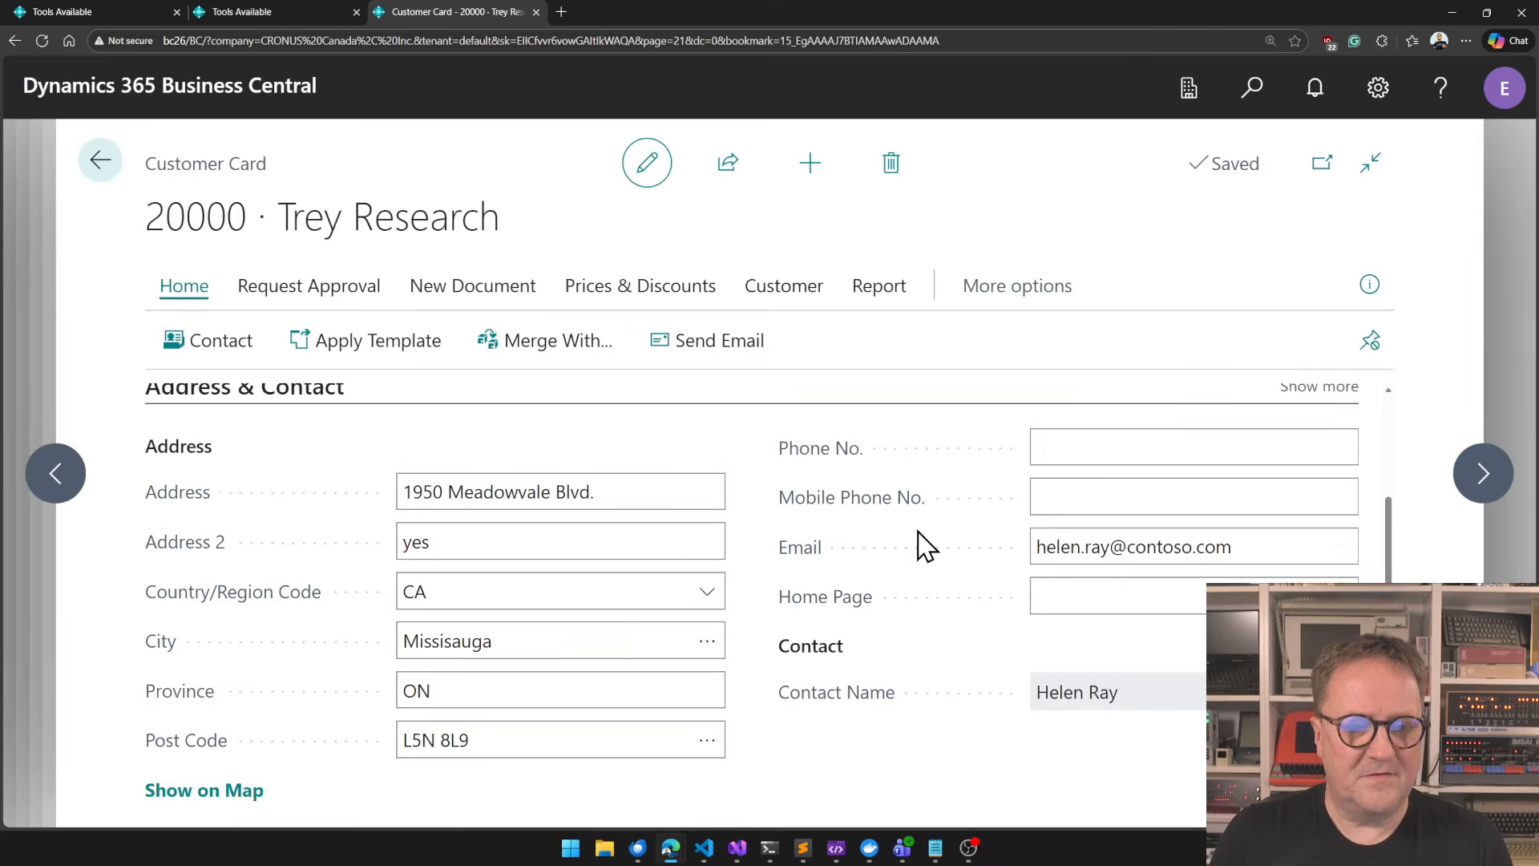
{"action": "scroll", "coordinate": [926, 548], "scroll_direction": "up", "scroll_amount": 4}
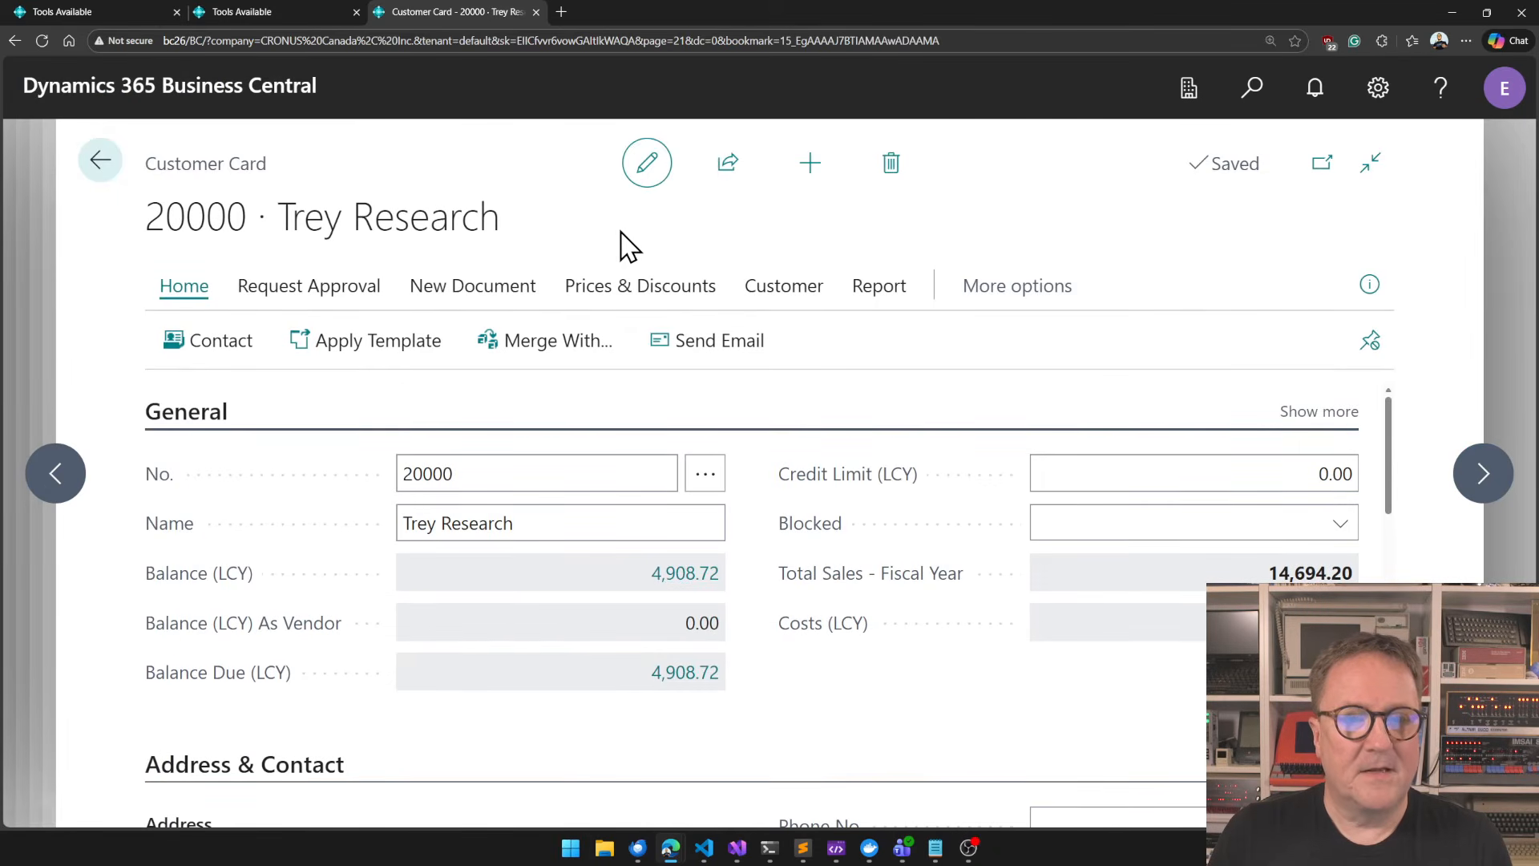
Return to the child workloads, open the one for Trey Research, and process it without debugging.
{"action": "key", "text": "Escape"}
{"action": "key", "text": "Escape"}
{"action": "key", "text": "Escape"}
{"action": "key", "text": "Escape"}
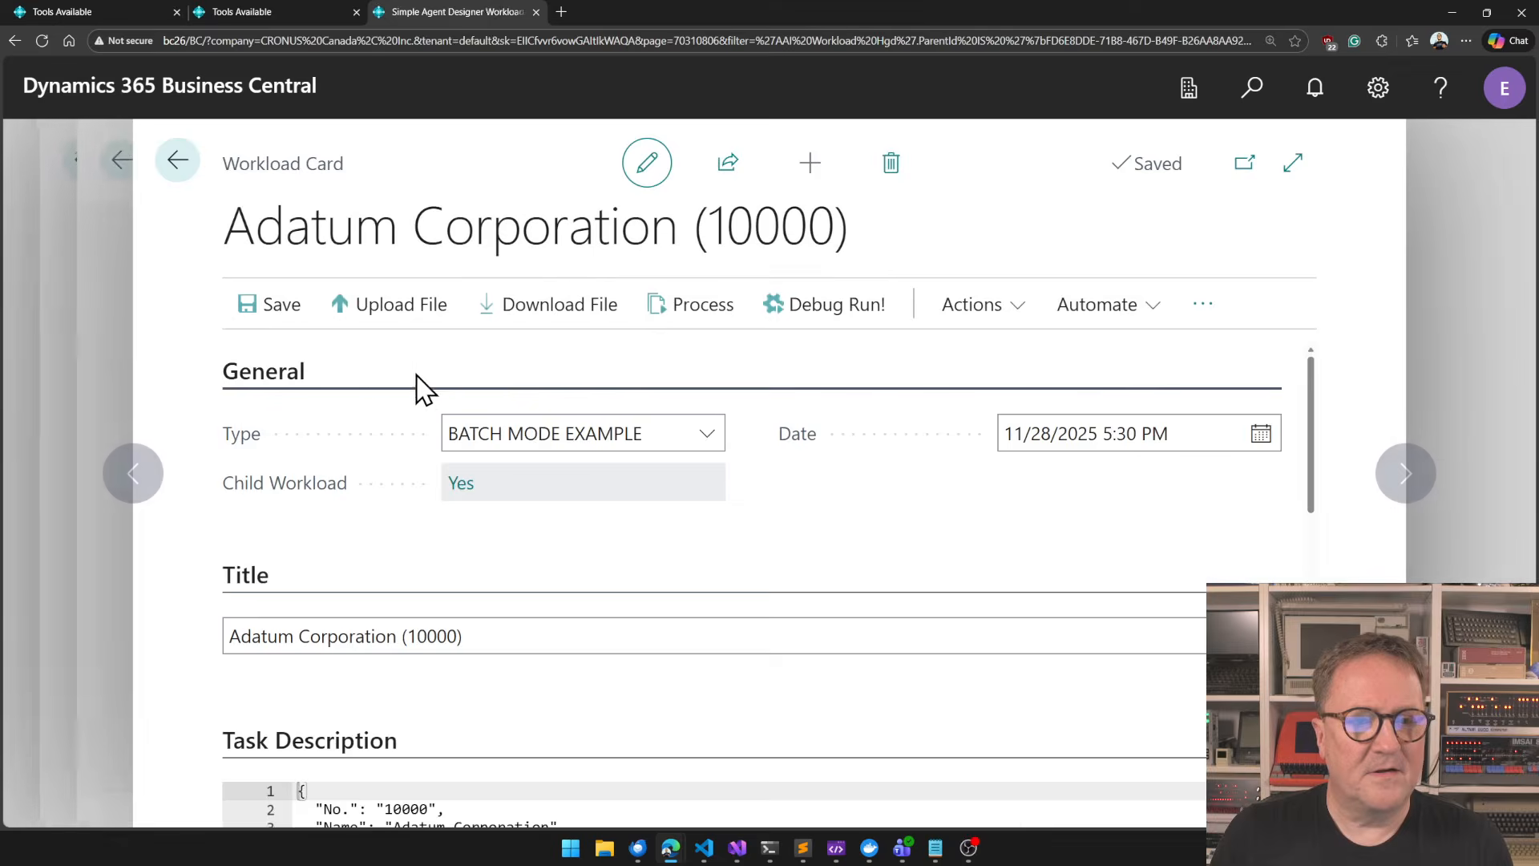
{"action": "left_click", "coordinate": [105, 413]}
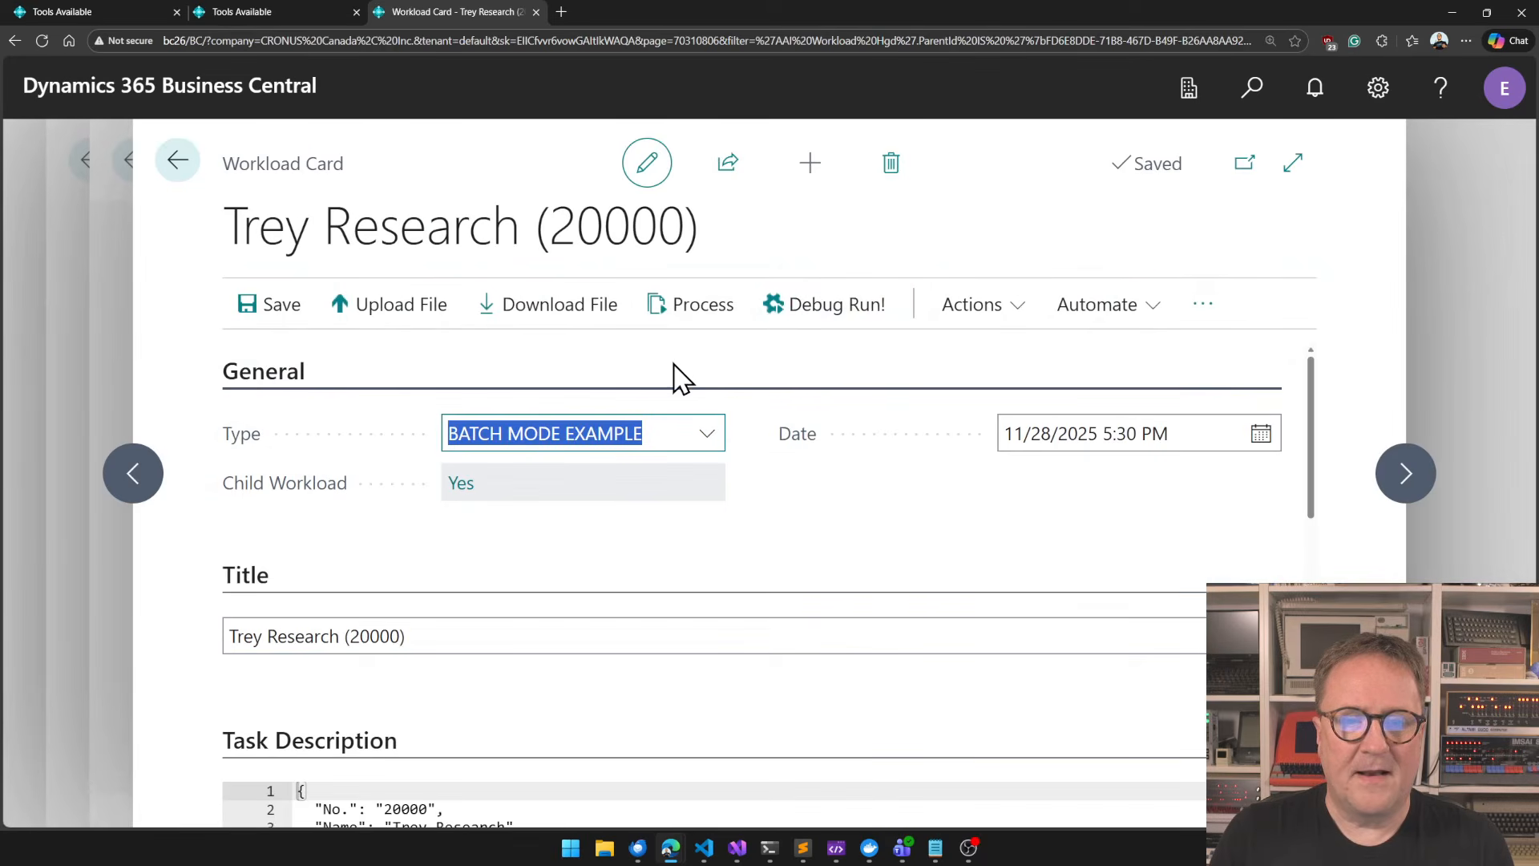
{"action": "left_click", "coordinate": [698, 314]}
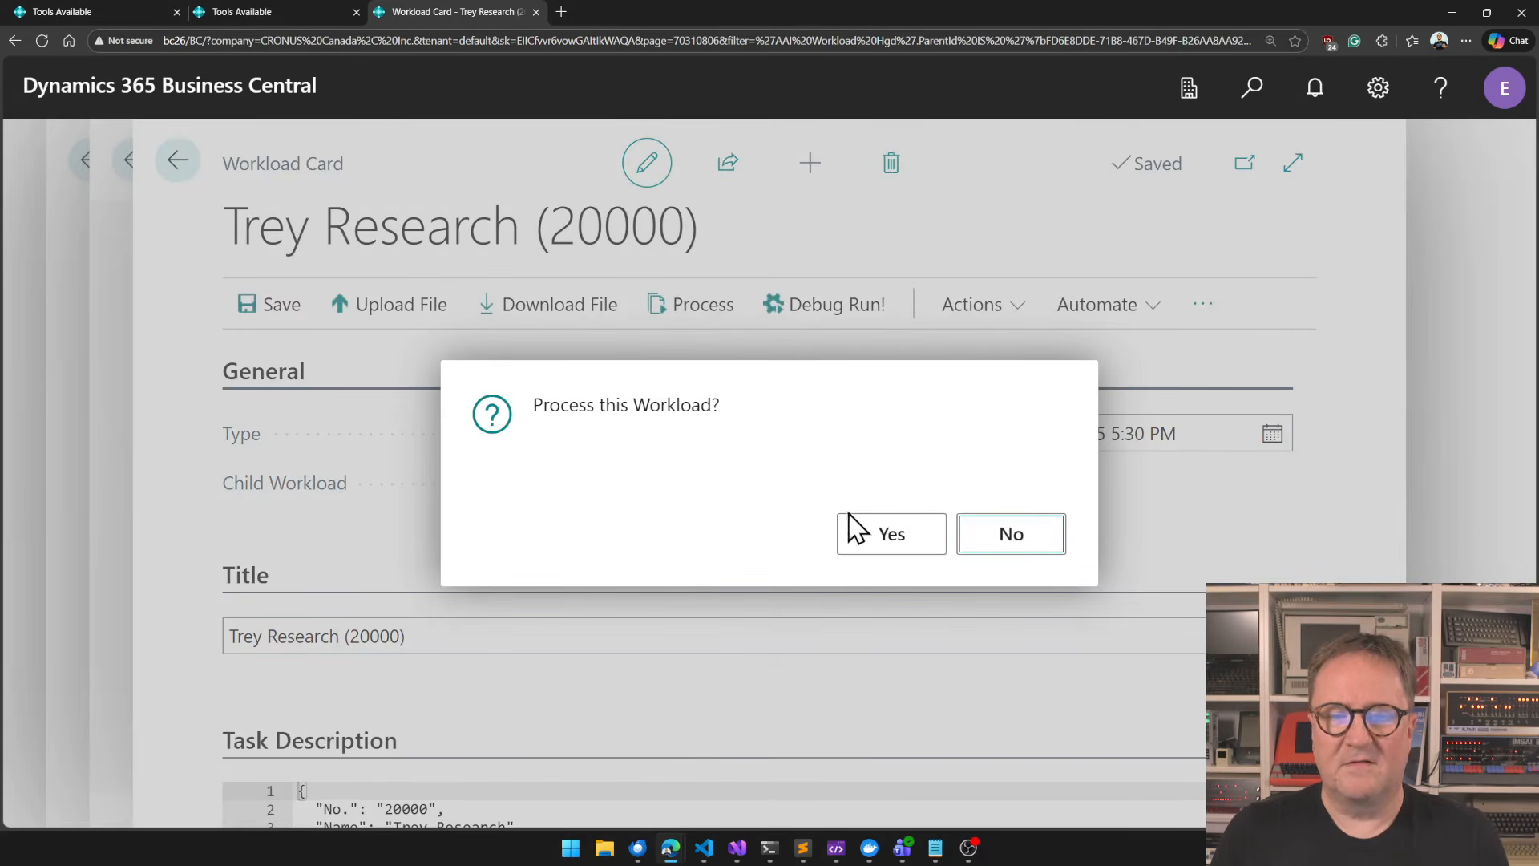
{"action": "left_click", "coordinate": [892, 537]}
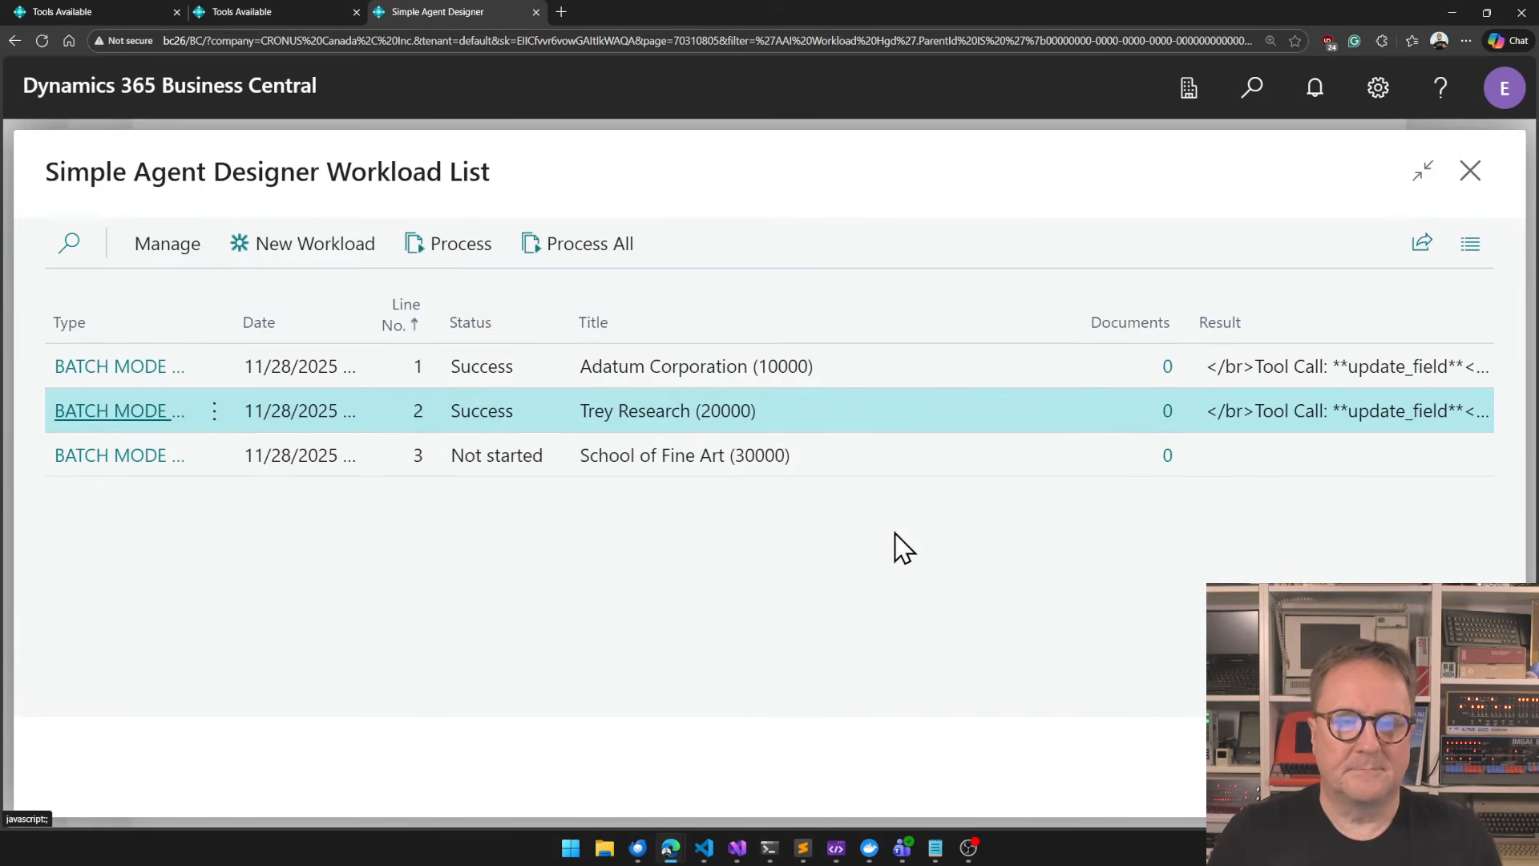
Open Trey Research's card from the Customers list, check its Customer Posting Group, and return to the main workload list.
{"action": "key", "text": "alt+q"}
{"action": "type", "text": "customer"}
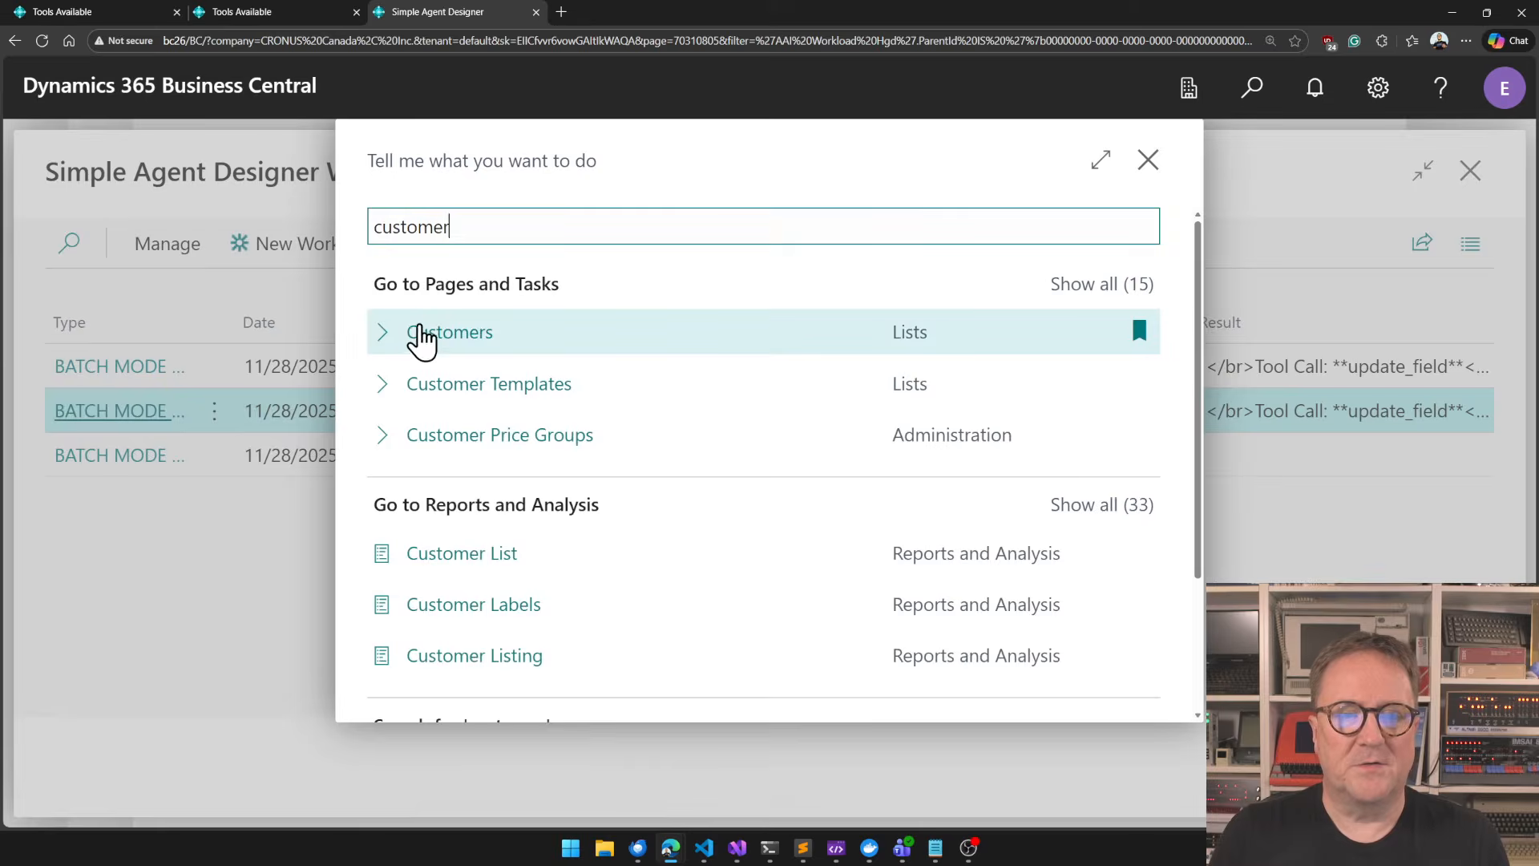
{"action": "left_click", "coordinate": [426, 337]}
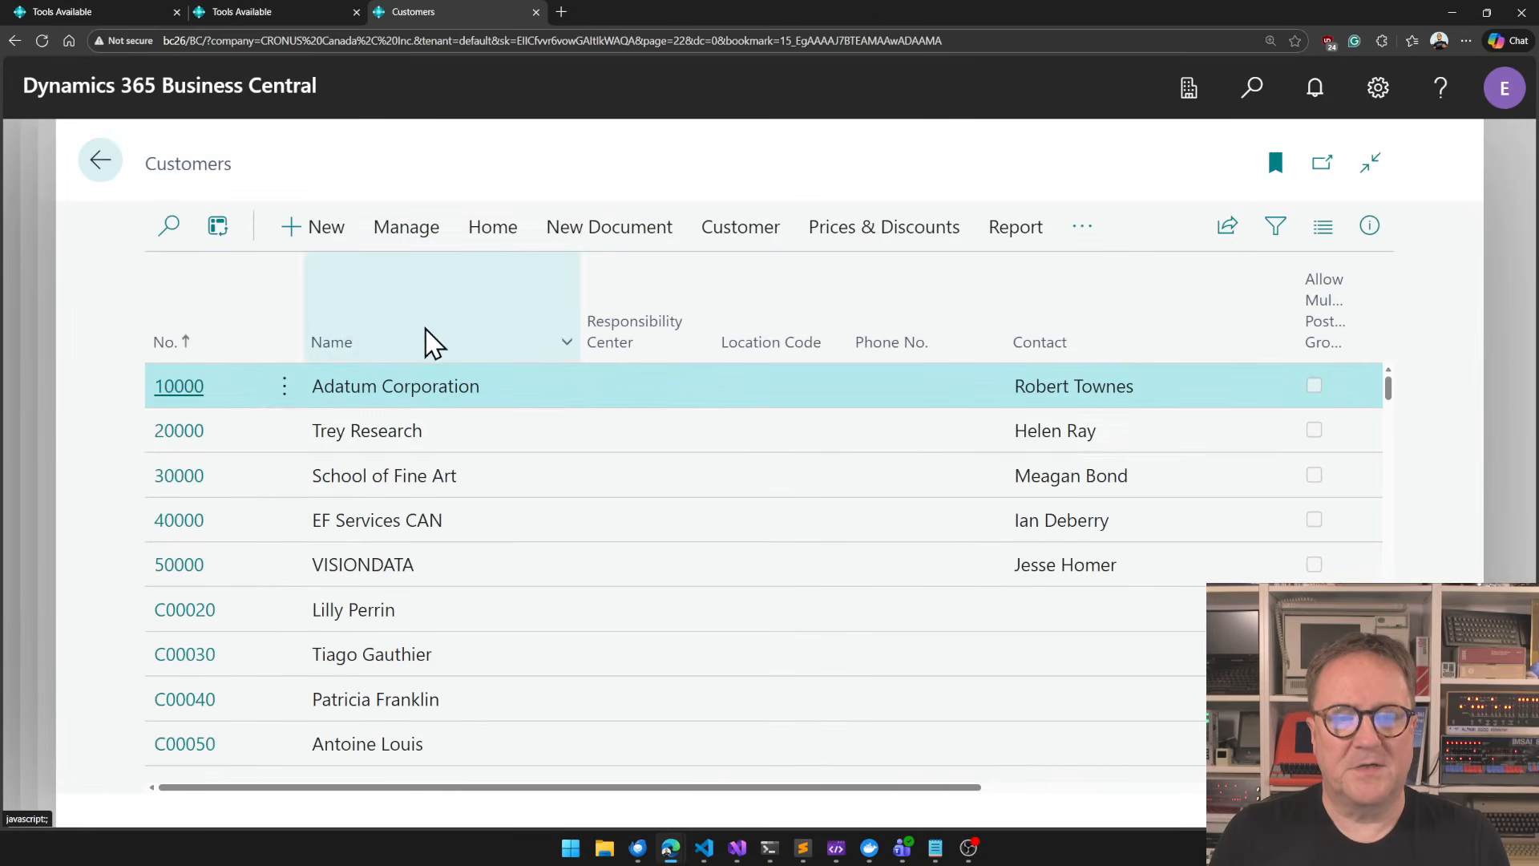
{"action": "left_click", "coordinate": [168, 433]}
{"action": "scroll", "coordinate": [825, 653], "scroll_direction": "down", "scroll_amount": 3}
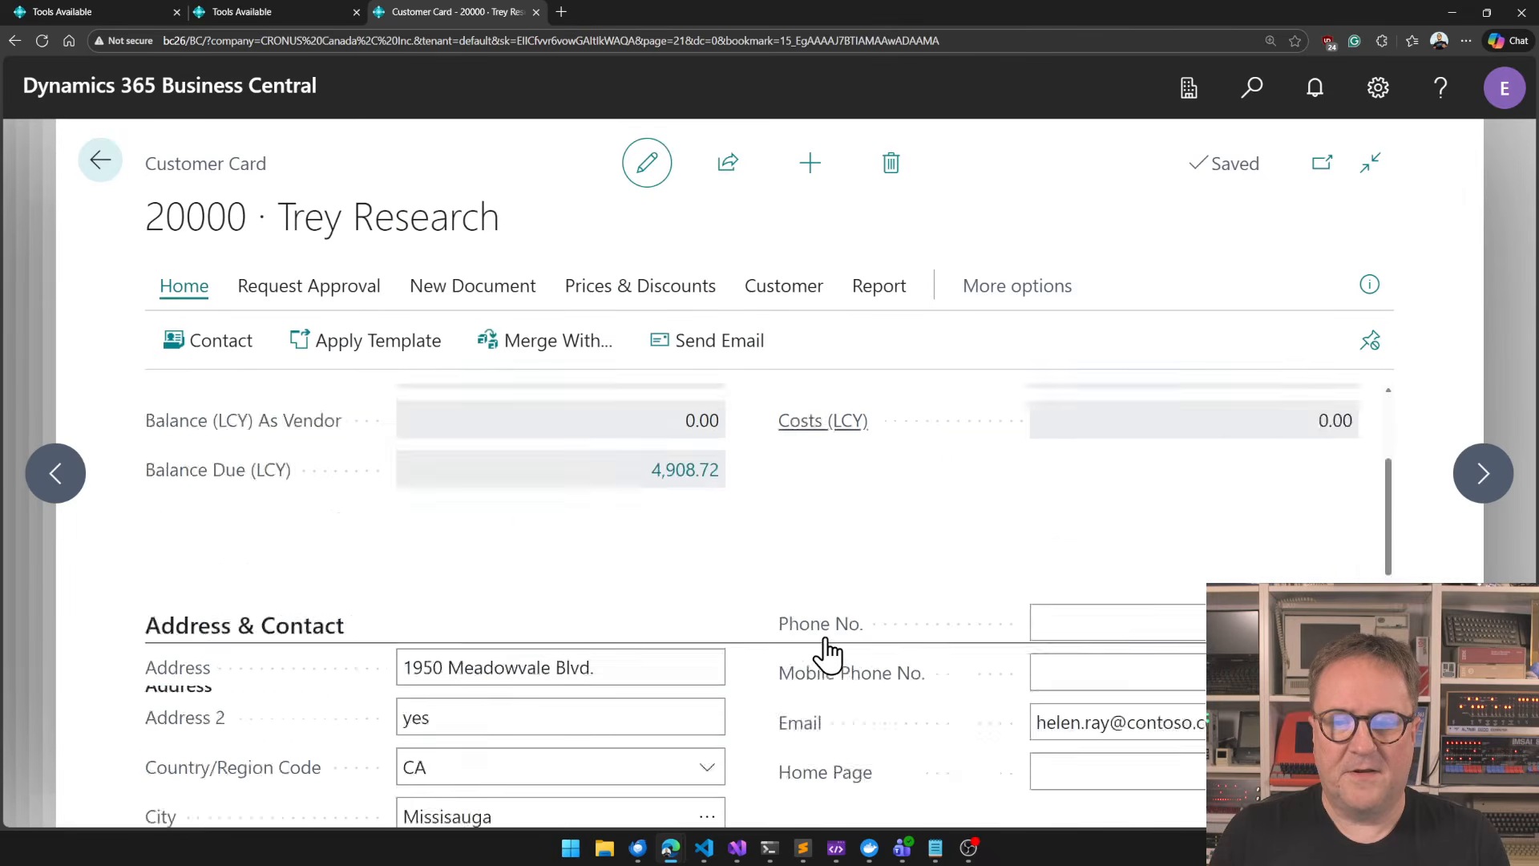
{"action": "scroll", "coordinate": [825, 654], "scroll_direction": "down", "scroll_amount": 10}
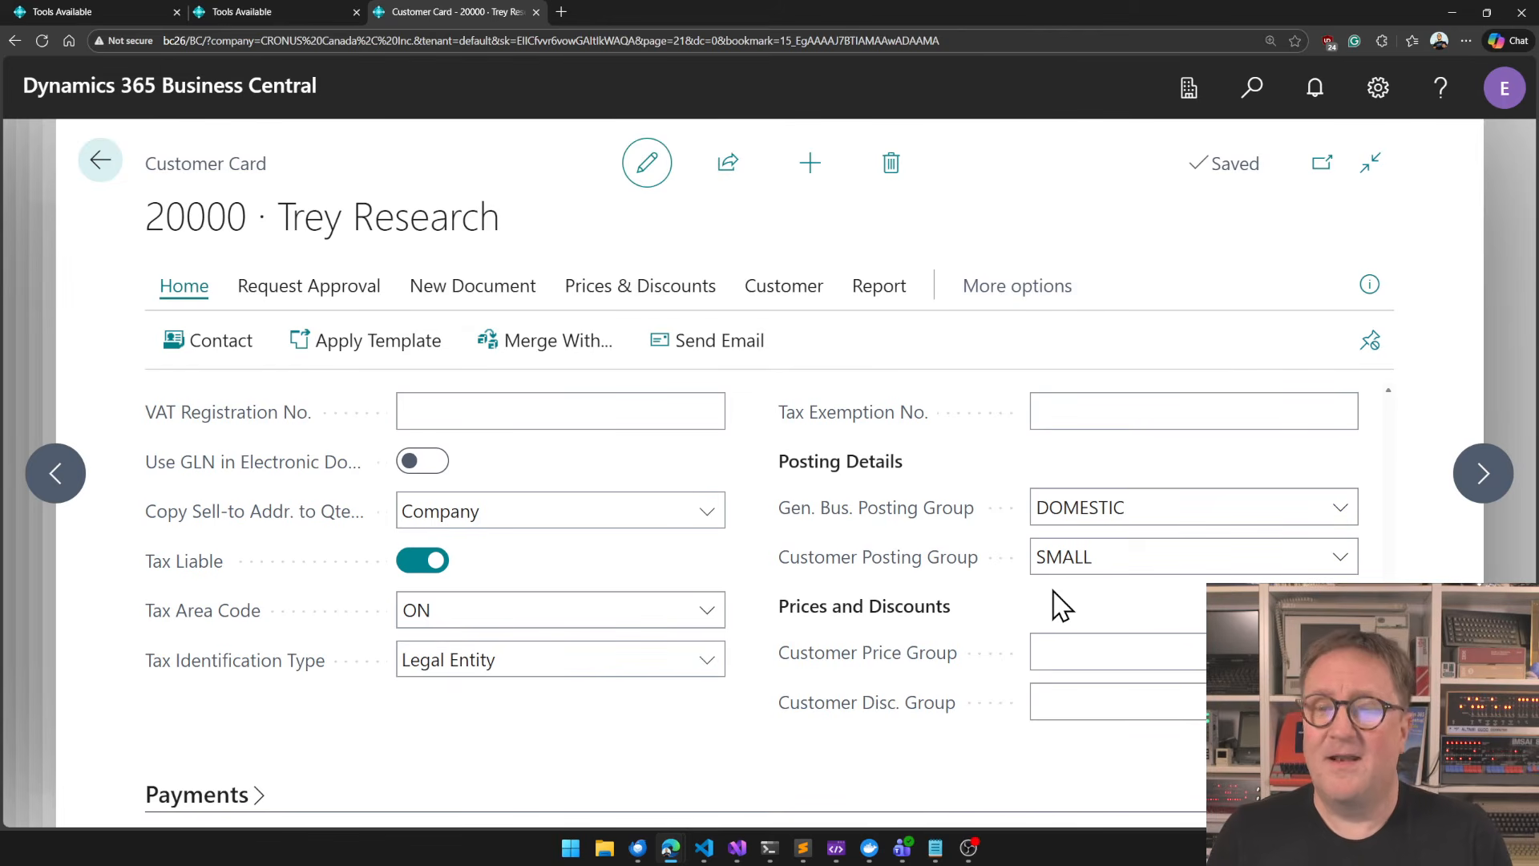
{"action": "key", "text": "Escape"}
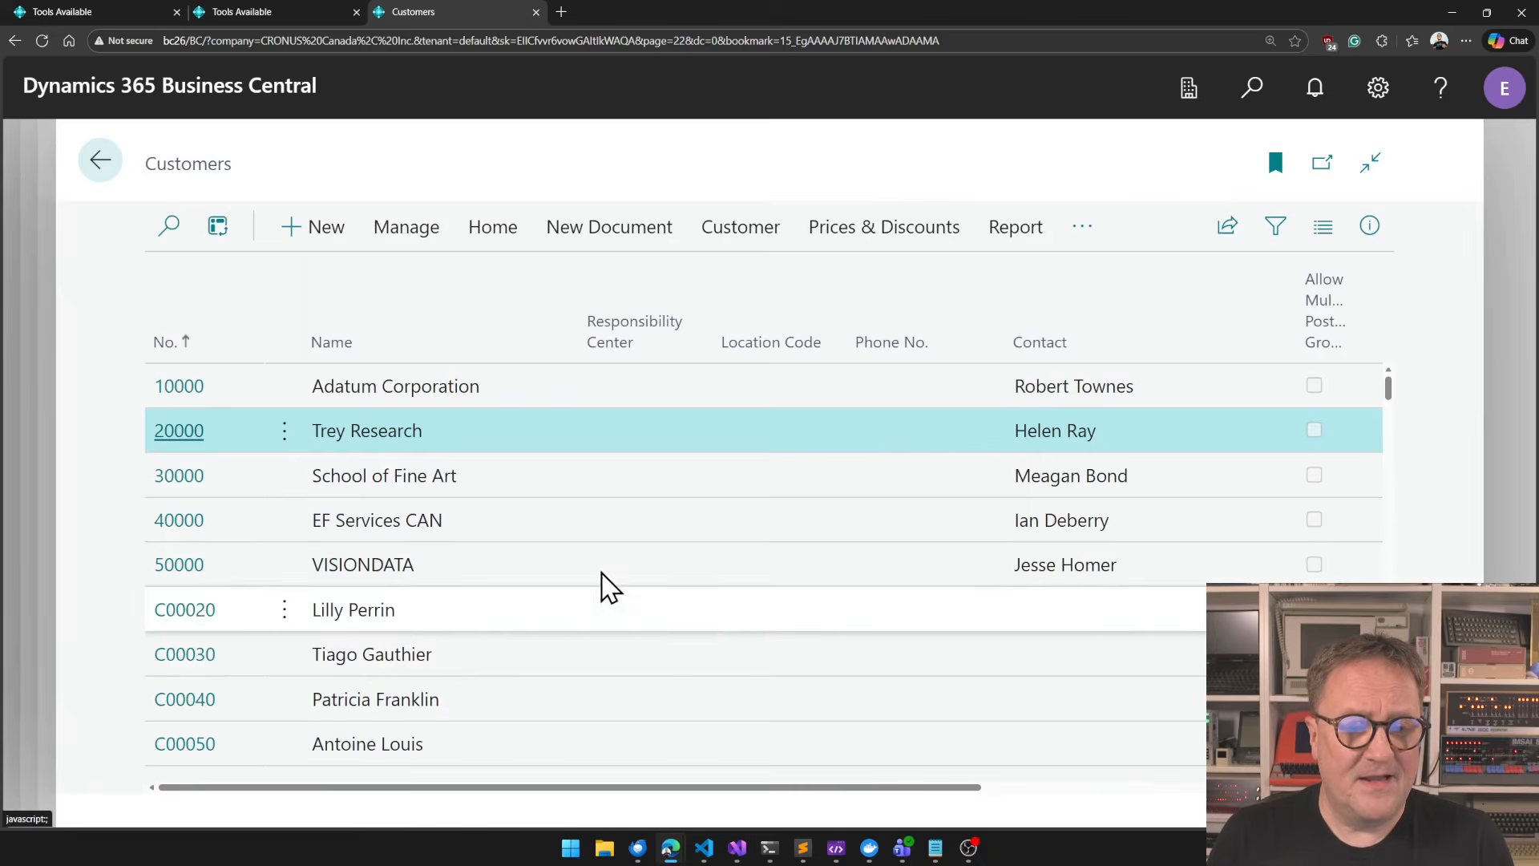
{"action": "key", "text": "Escape"}
Open the BATCH MODE EXAMPLE card from the workload types and bring up its instructions in the Instruction Editor.
{"action": "key", "text": "Escape"}
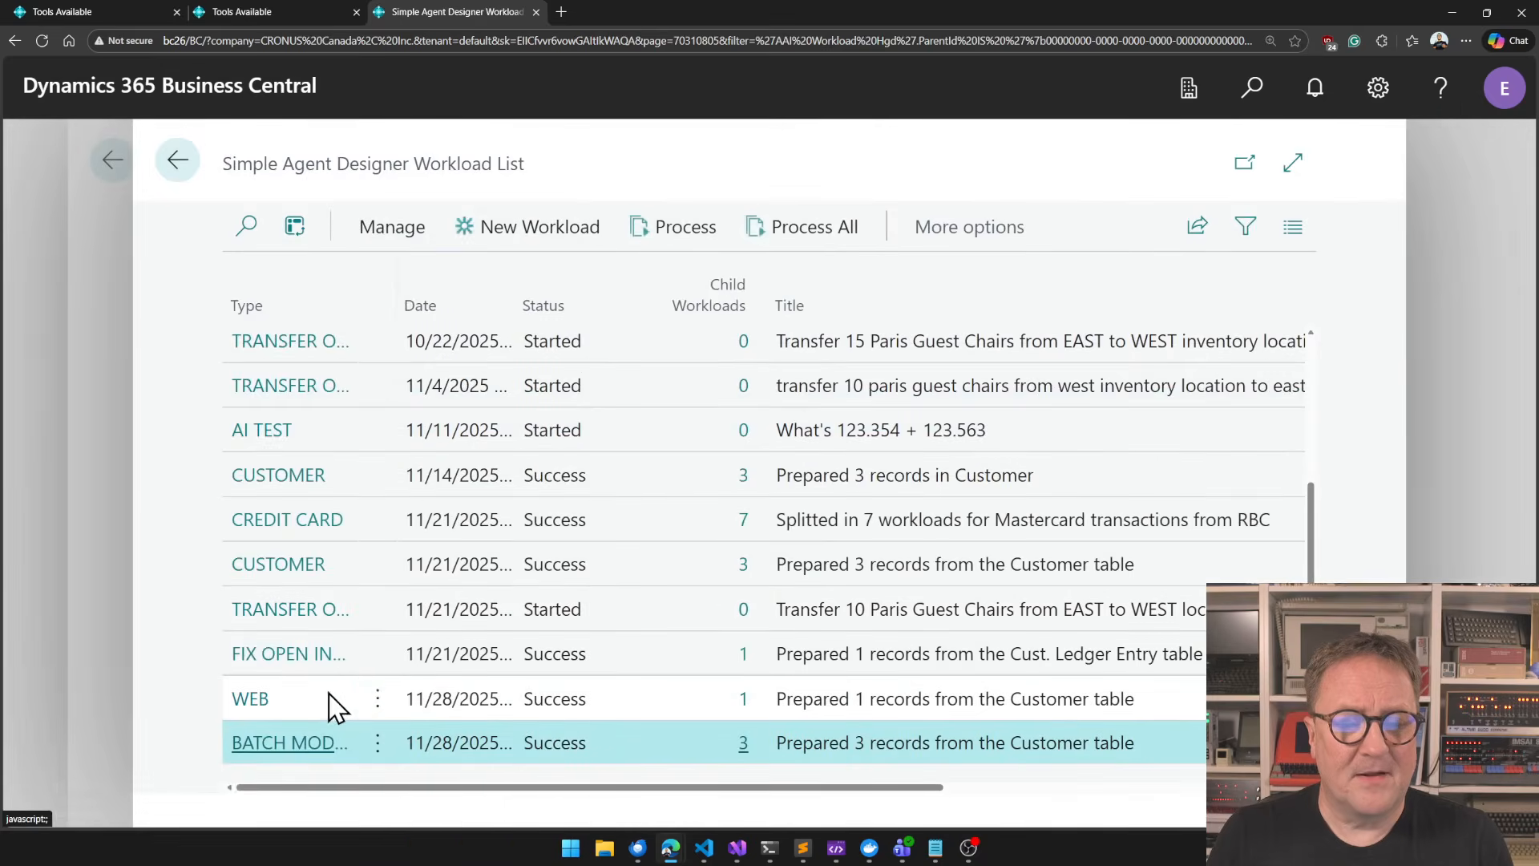
{"action": "key", "text": "Escape"}
{"action": "left_click", "coordinate": [251, 526]}
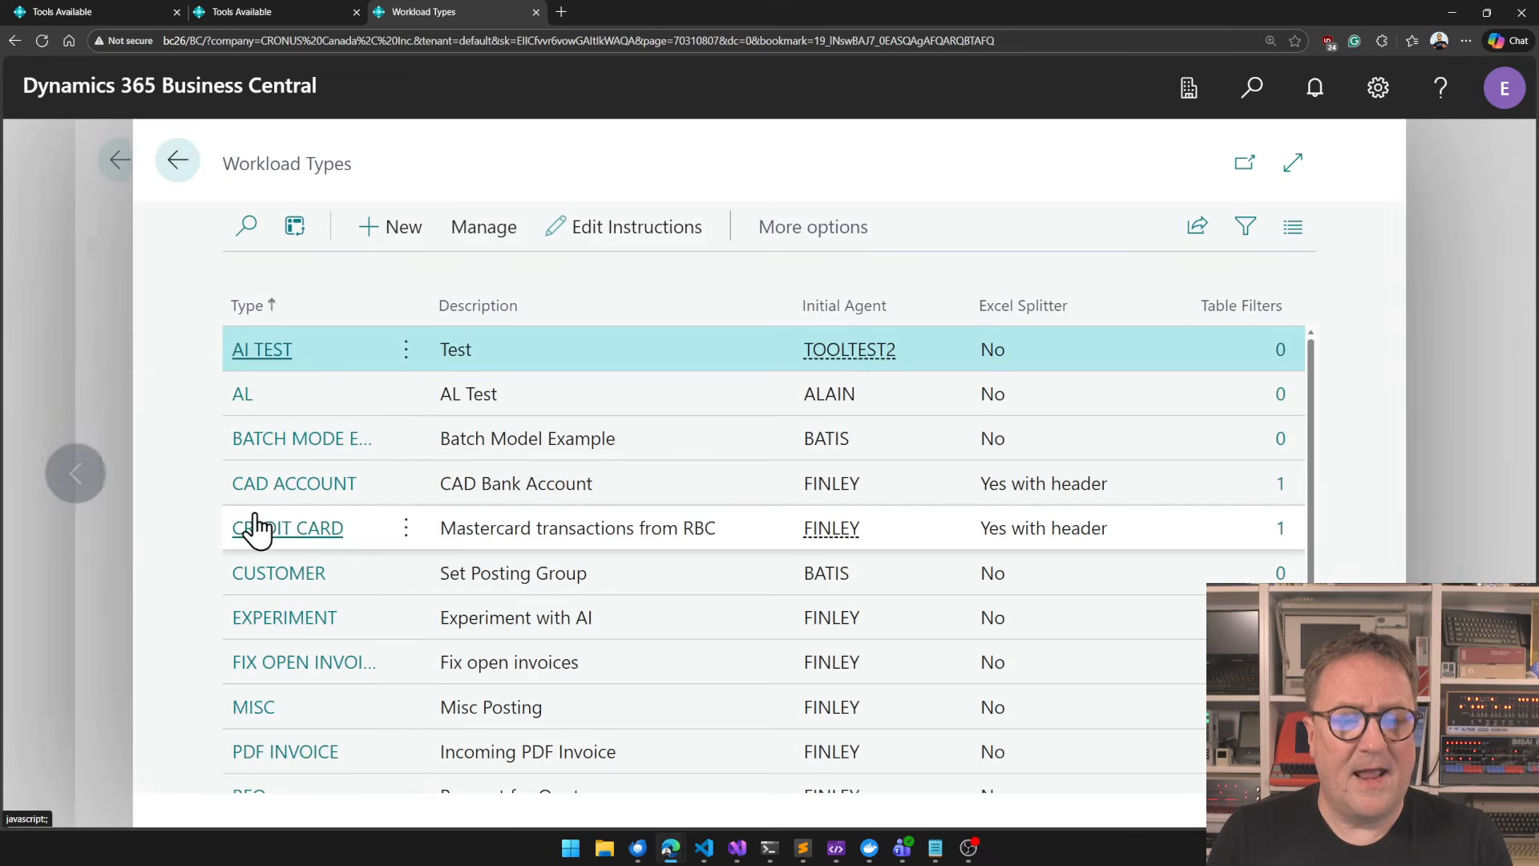
{"action": "scroll", "coordinate": [324, 674], "scroll_direction": "down", "scroll_amount": 3}
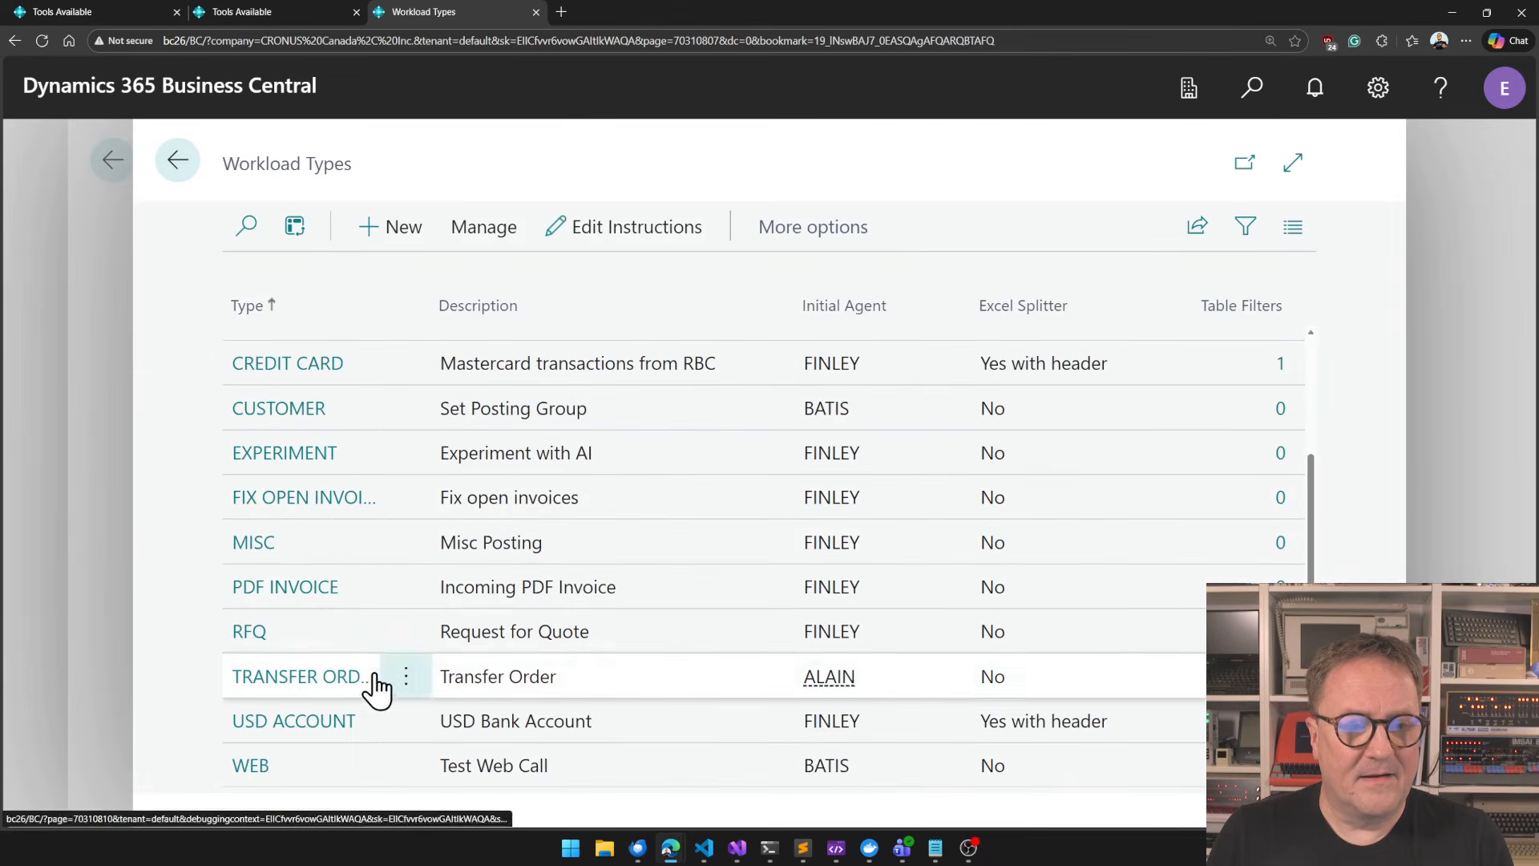
{"action": "scroll", "coordinate": [337, 622], "scroll_direction": "up", "scroll_amount": 3}
{"action": "left_click", "coordinate": [320, 436]}
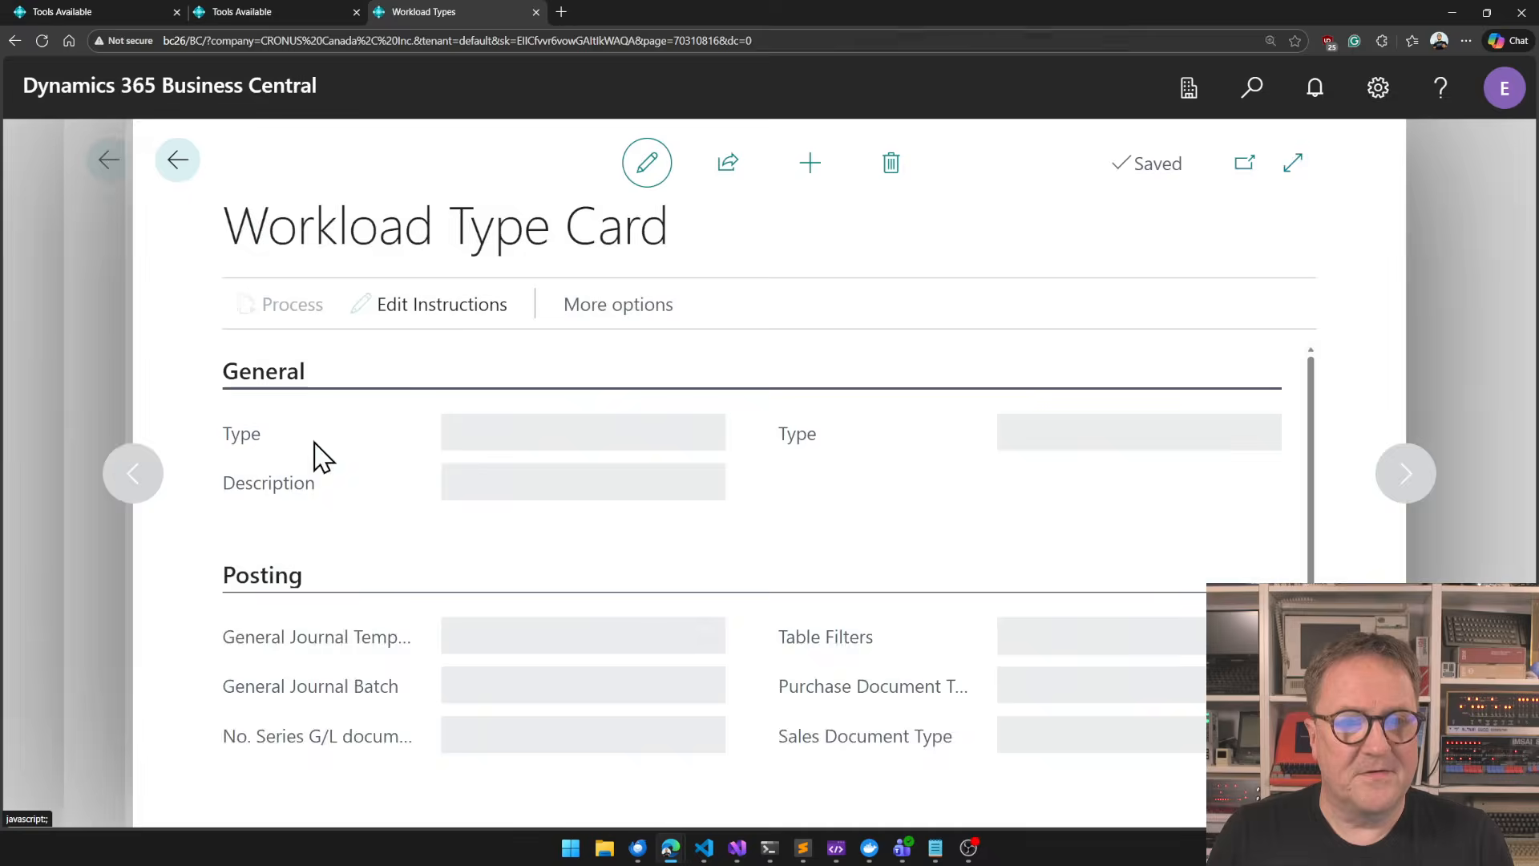
{"action": "left_click", "coordinate": [490, 304]}
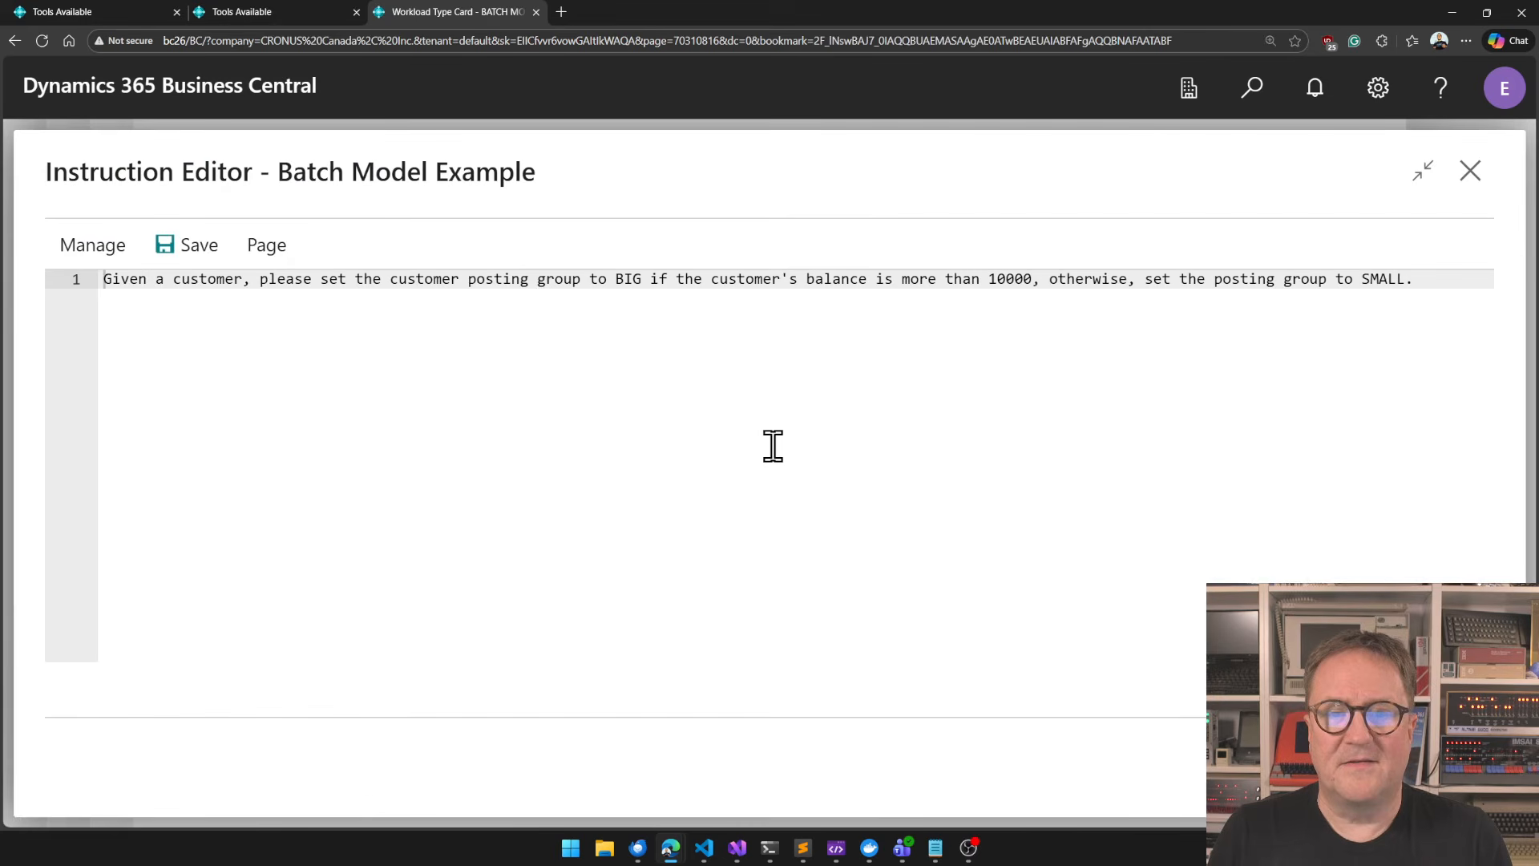